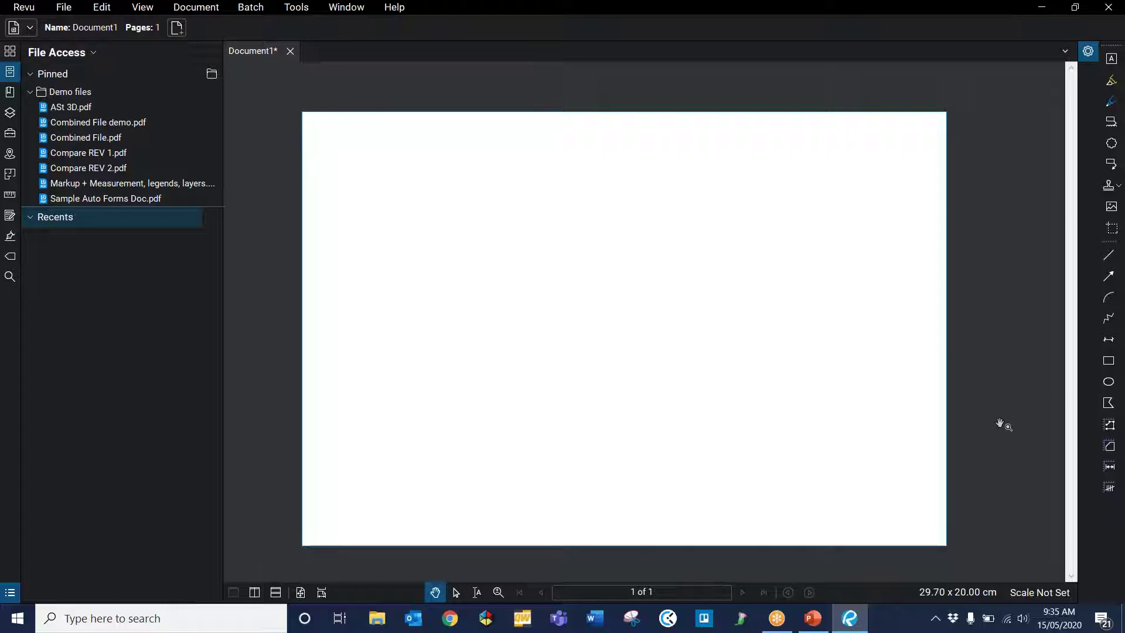
Display the Tool Chest and switch the interface to the Sales profile
{"action": "left_click", "coordinate": [10, 133]}
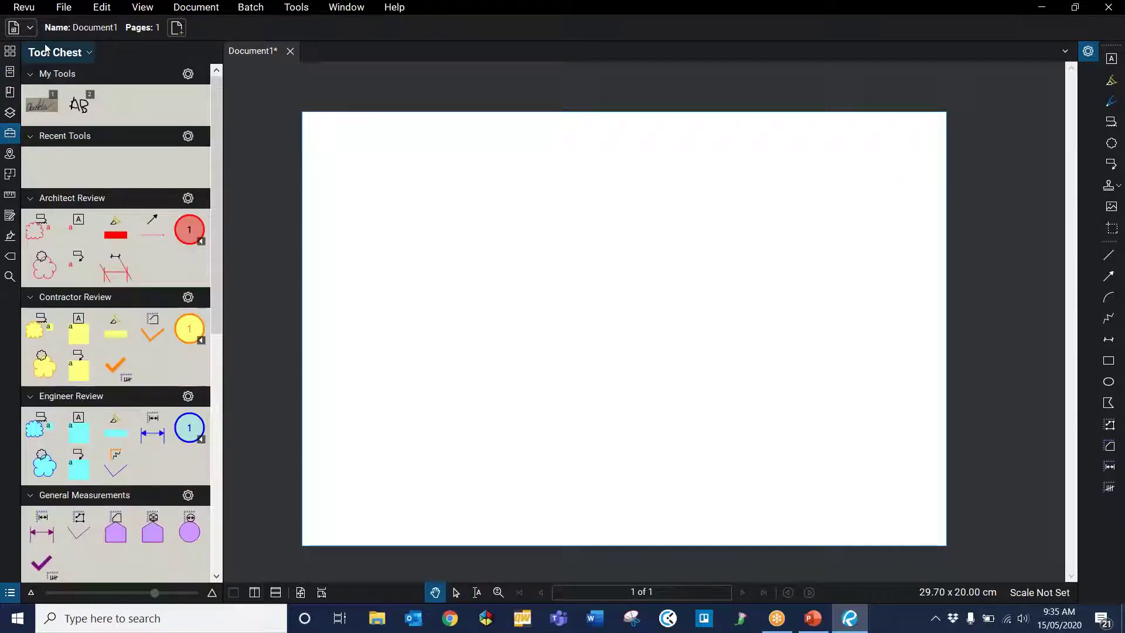
{"action": "left_click", "coordinate": [24, 7]}
{"action": "mouse_move", "coordinate": [64, 89]}
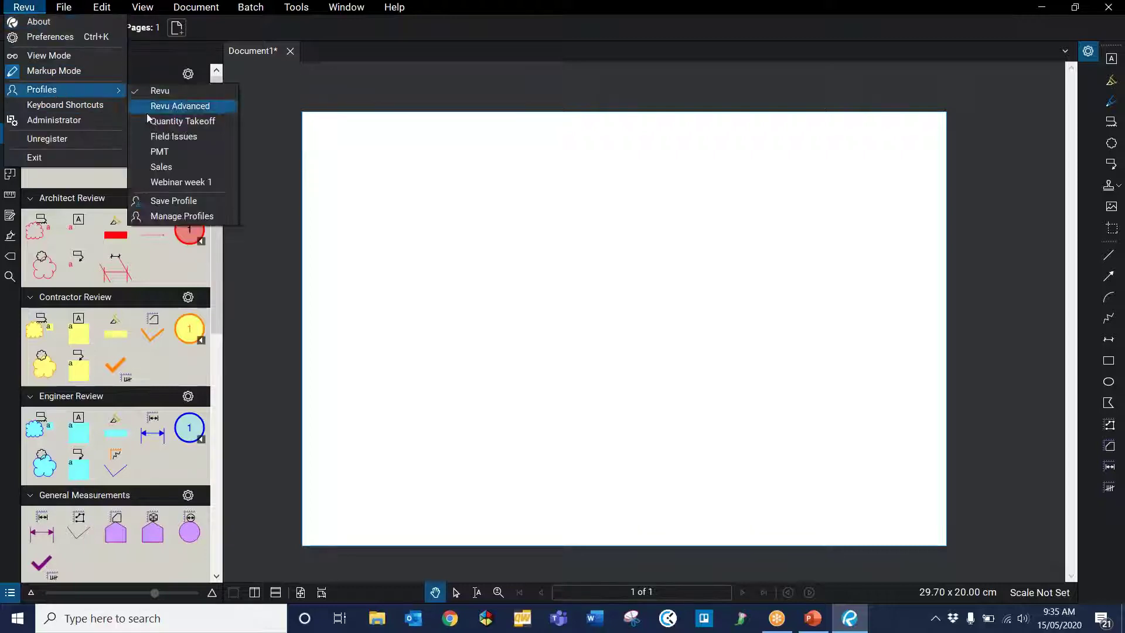
{"action": "left_click", "coordinate": [160, 170]}
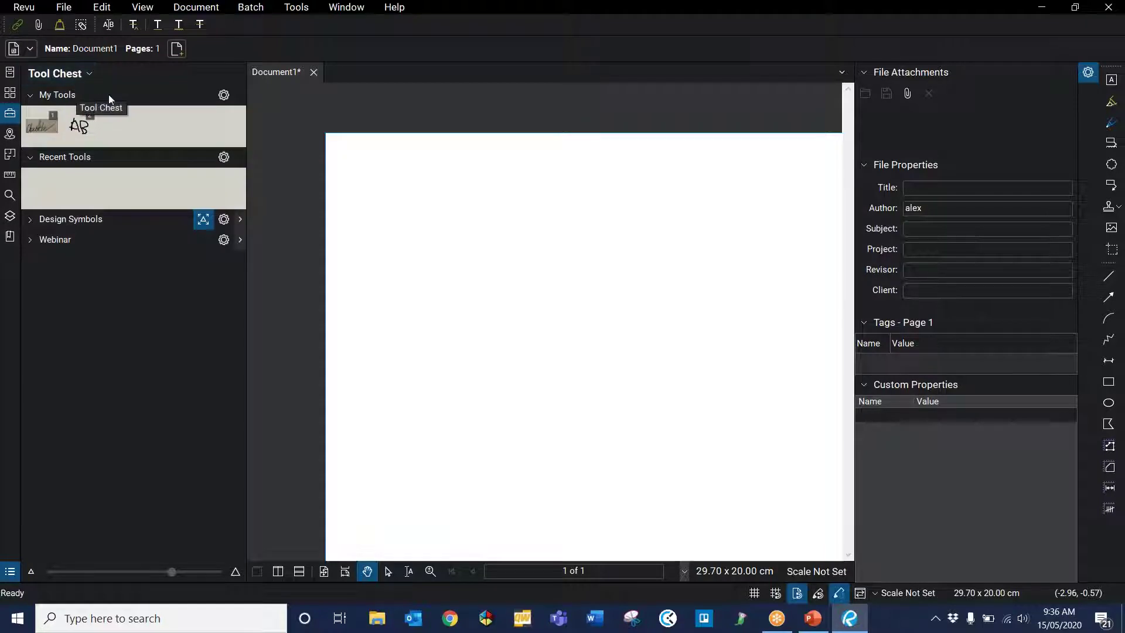
Add a new tool set titled Custom Symbols to the Tool Chest and save it under the same file name
{"action": "left_click", "coordinate": [89, 74]}
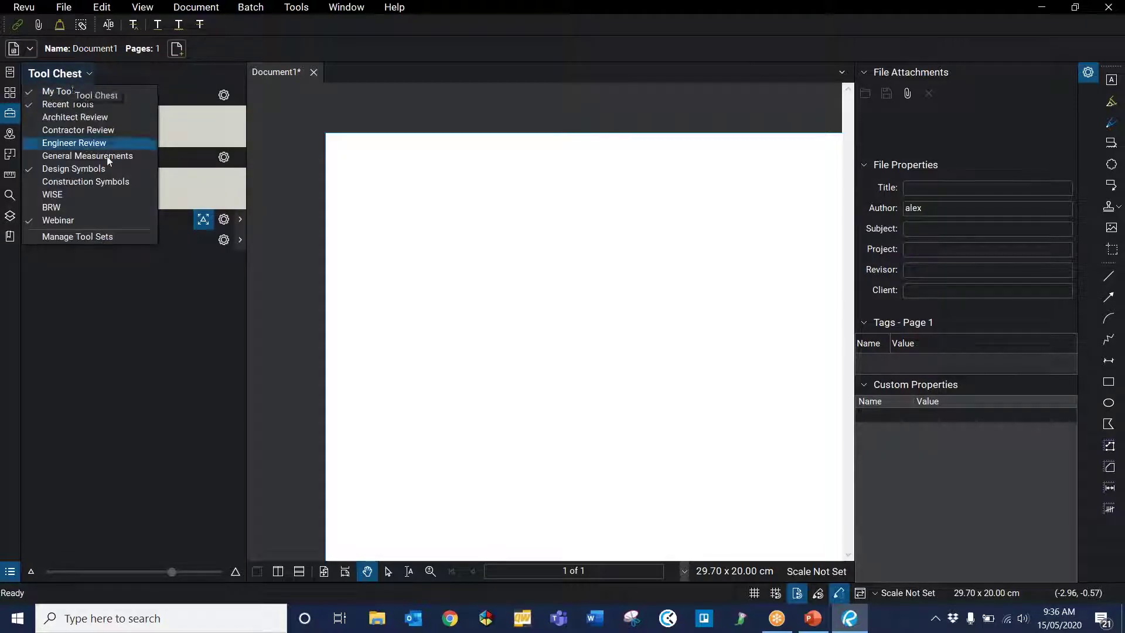
{"action": "left_click", "coordinate": [51, 237]}
{"action": "left_click", "coordinate": [680, 390]}
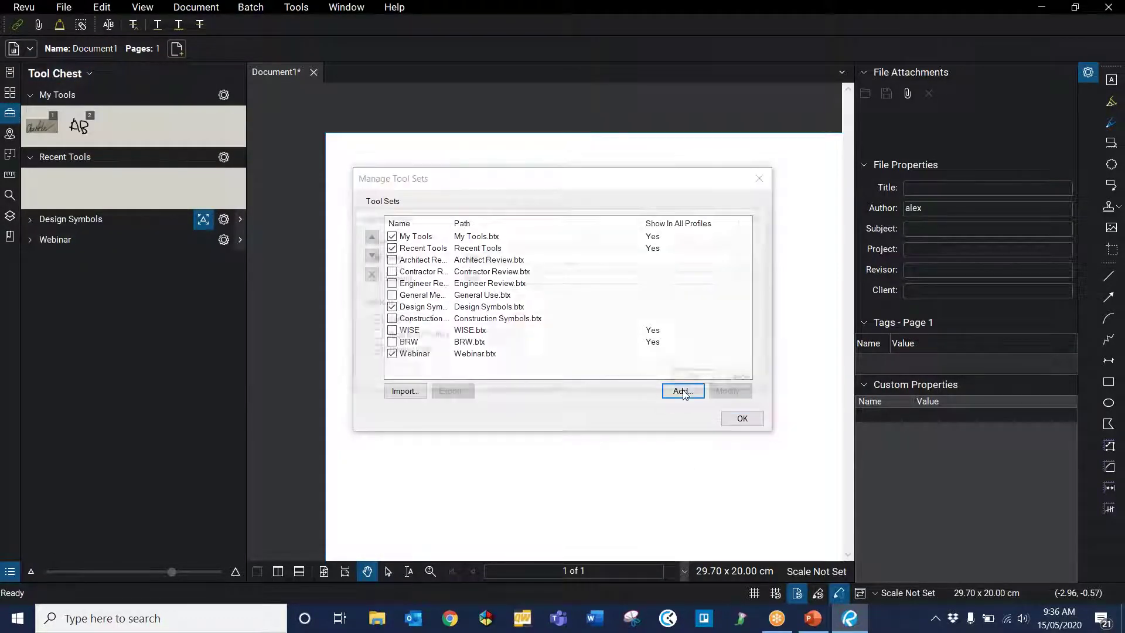
{"action": "type", "text": "Custom Symbols"}
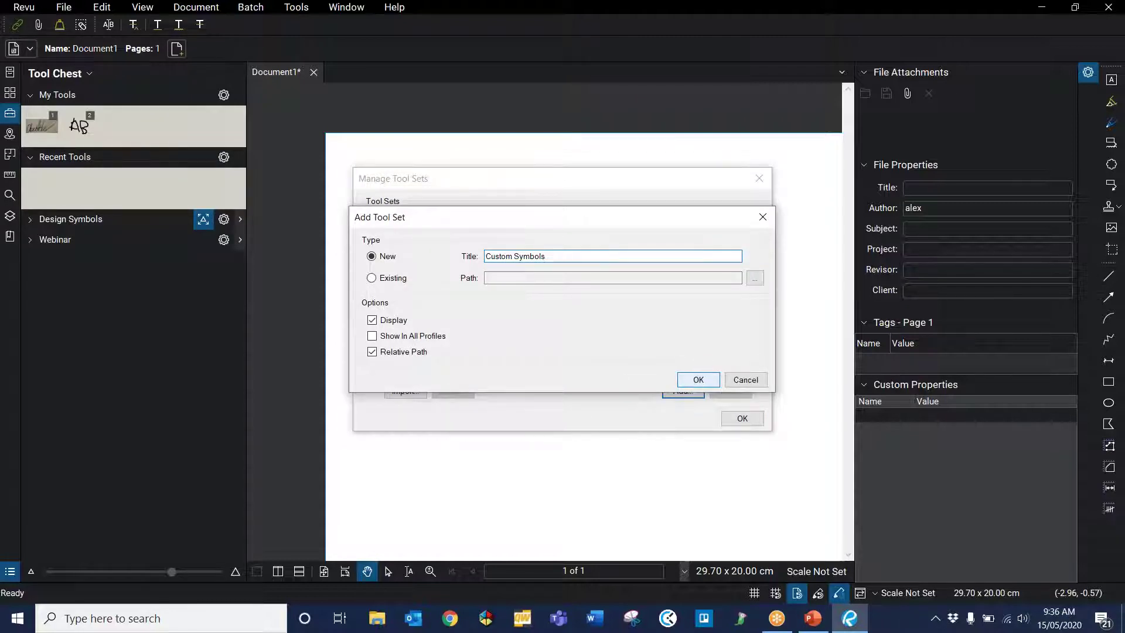
{"action": "left_click", "coordinate": [699, 380]}
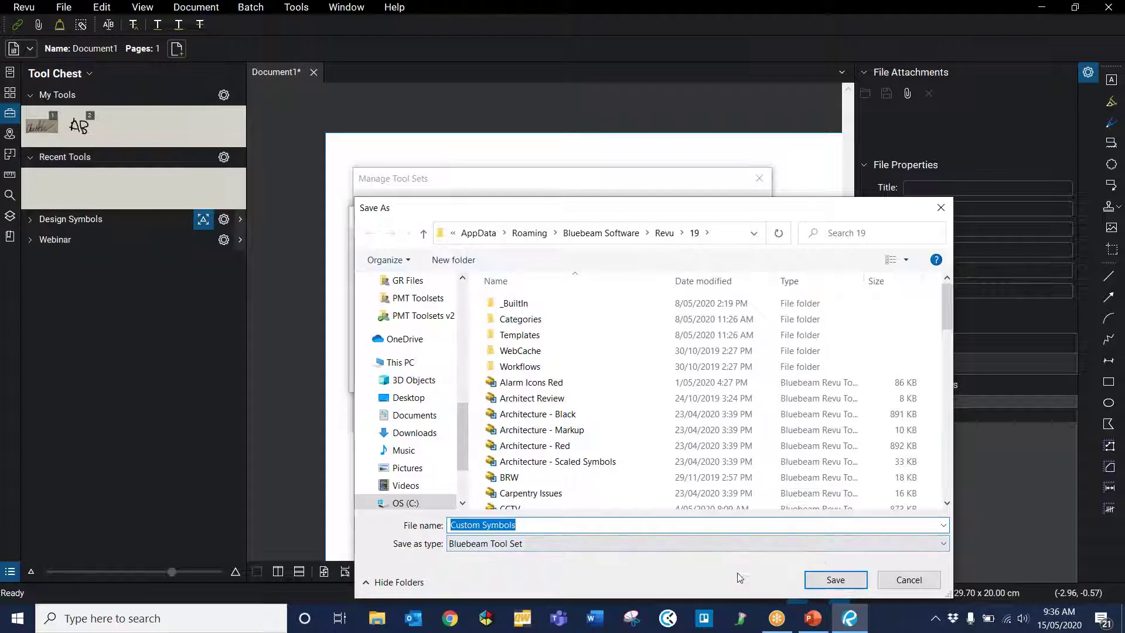
{"action": "left_click", "coordinate": [822, 580]}
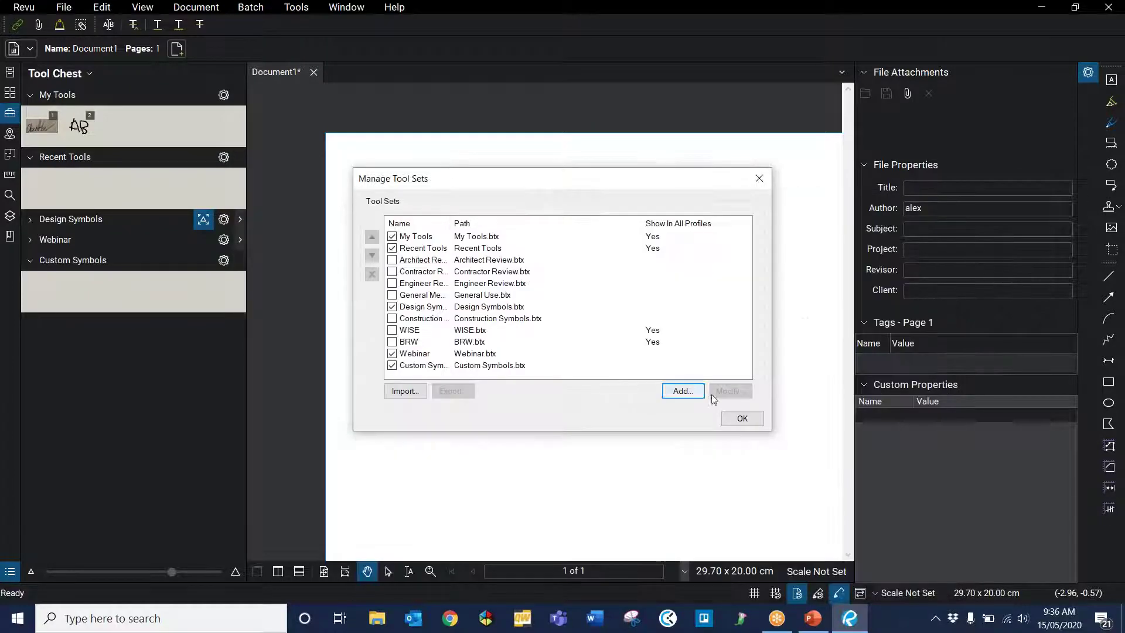
{"action": "left_click", "coordinate": [742, 418]}
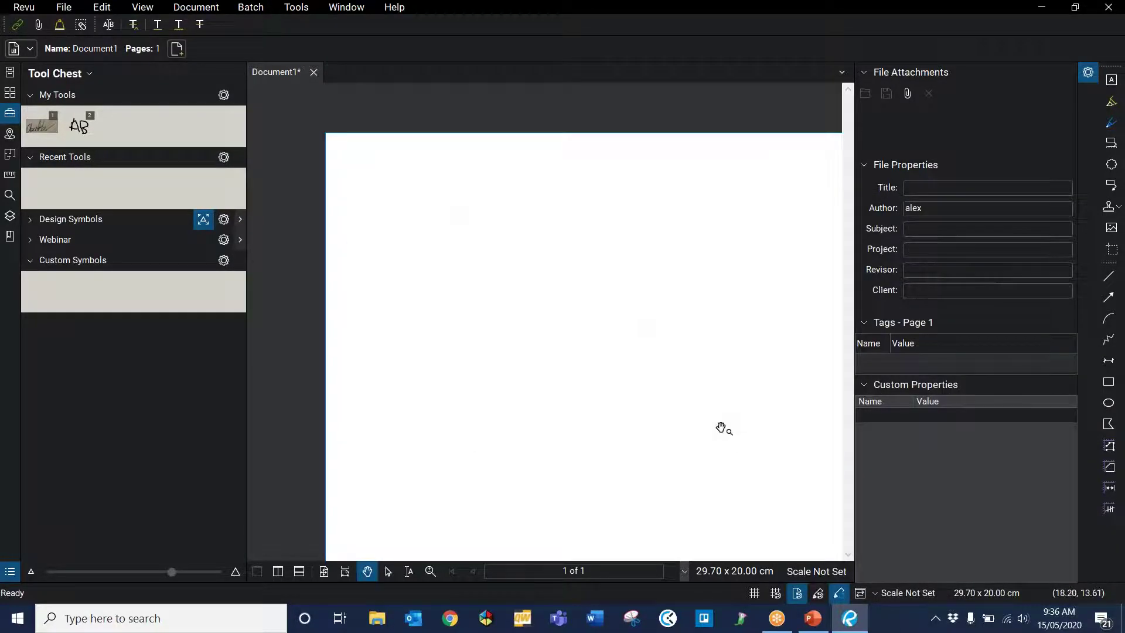
Draw a red circle about 1.17 cm in diameter near the middle of the blank page with the Ellipse tool
{"action": "scroll", "coordinate": [723, 415], "scroll_direction": "down", "scroll_amount": 2}
{"action": "left_click_drag", "start_coordinate": [723, 414], "coordinate": [623, 408]}
{"action": "scroll", "coordinate": [624, 363], "scroll_direction": "up", "scroll_amount": 2}
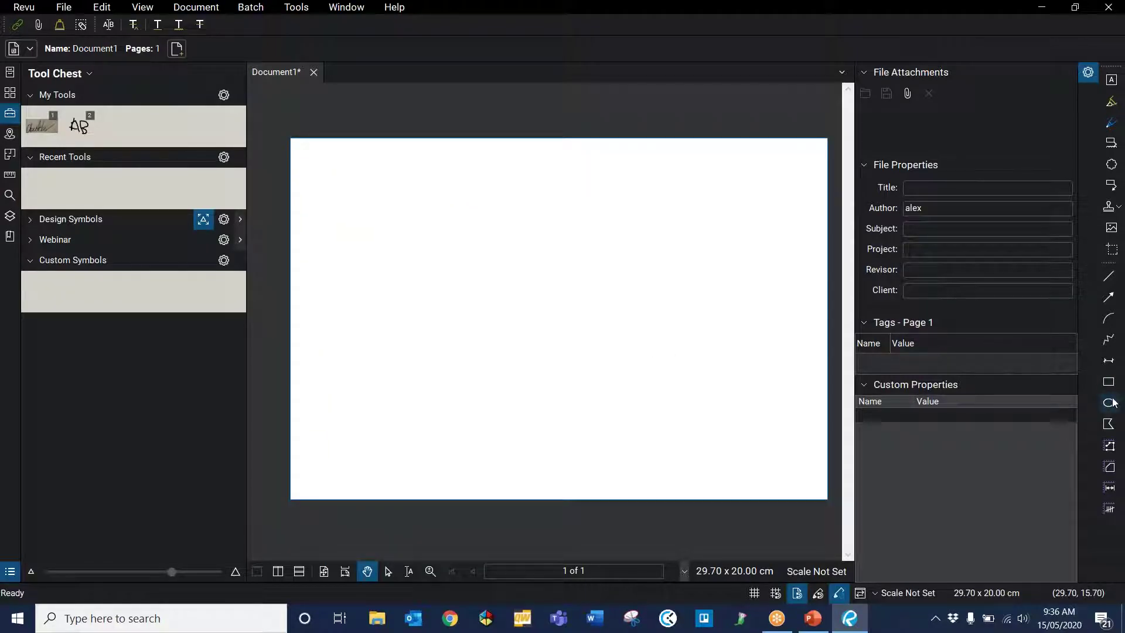
{"action": "key", "text": "e"}
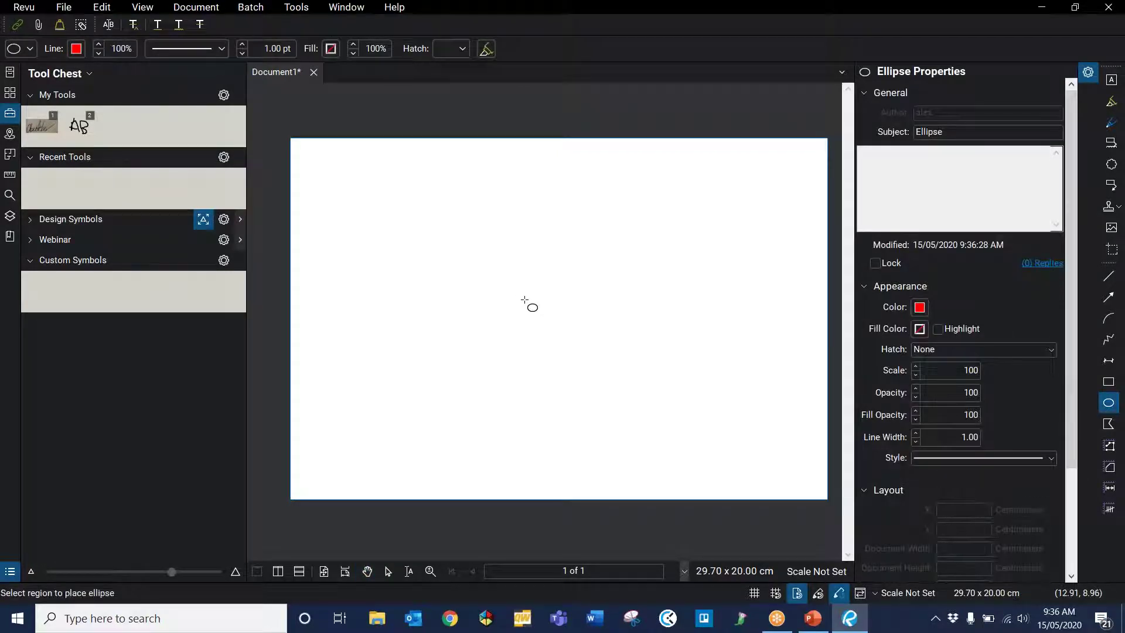
{"action": "left_click_drag", "start_coordinate": [527, 295], "coordinate": [555, 316]}
{"action": "scroll", "coordinate": [495, 317], "scroll_direction": "up", "scroll_amount": 5}
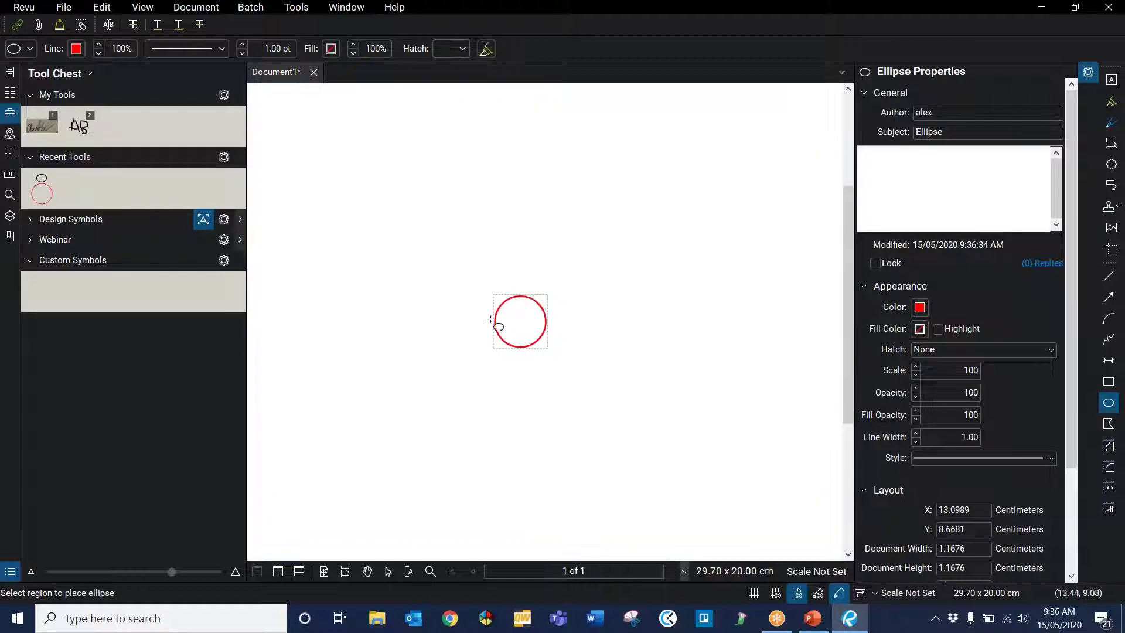
{"action": "key", "text": "Escape"}
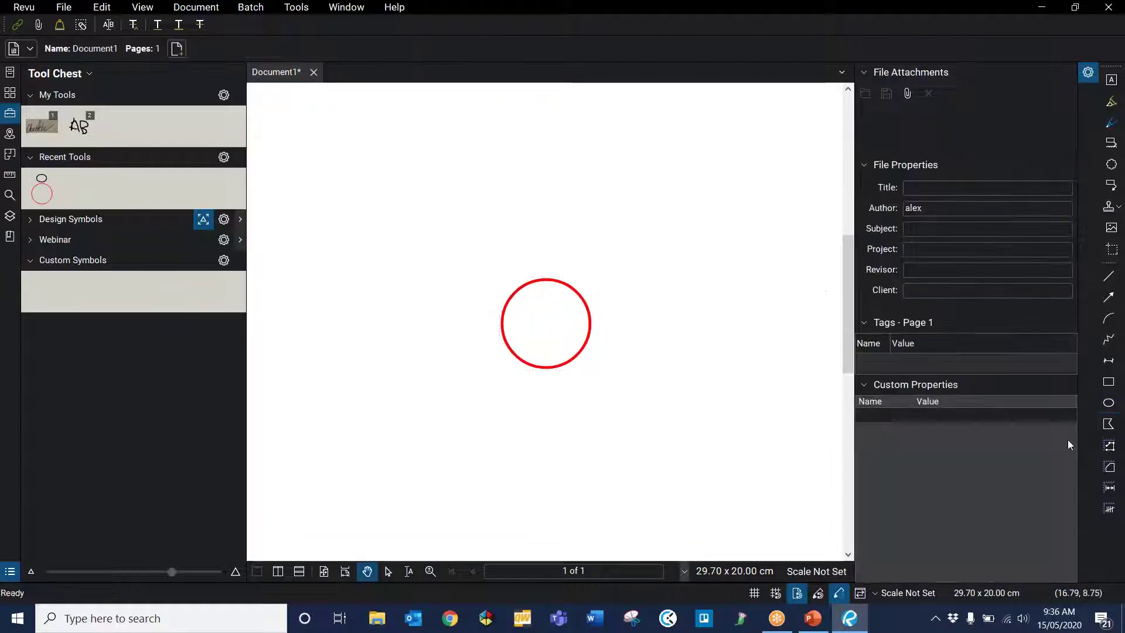
Draw a wide trial ellipse about 2.01 by 0.94 cm above the circle and delete it
{"action": "left_click", "coordinate": [1107, 404]}
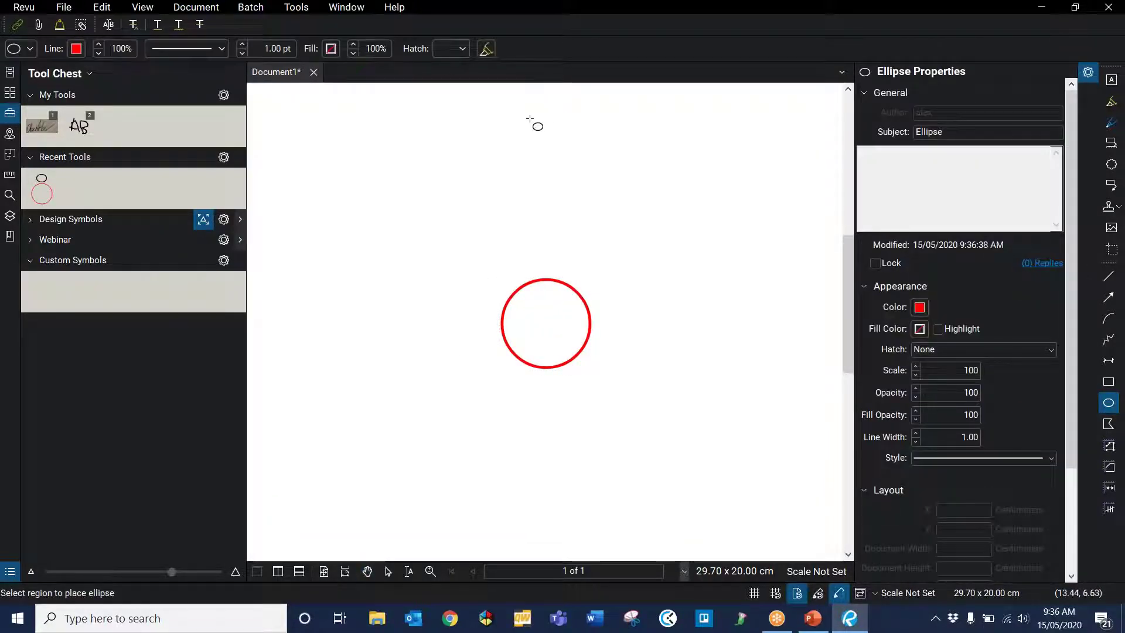
{"action": "left_click_drag", "start_coordinate": [529, 118], "coordinate": [686, 190]}
{"action": "key", "text": "Escape"}
{"action": "left_click", "coordinate": [683, 173]}
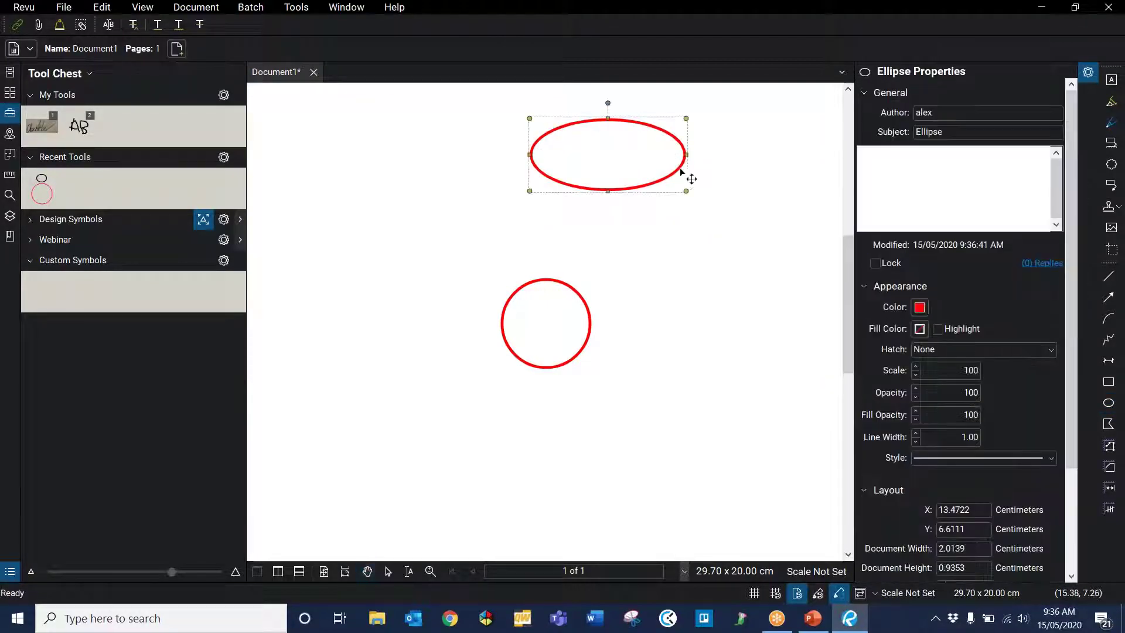
{"action": "key", "text": "Delete"}
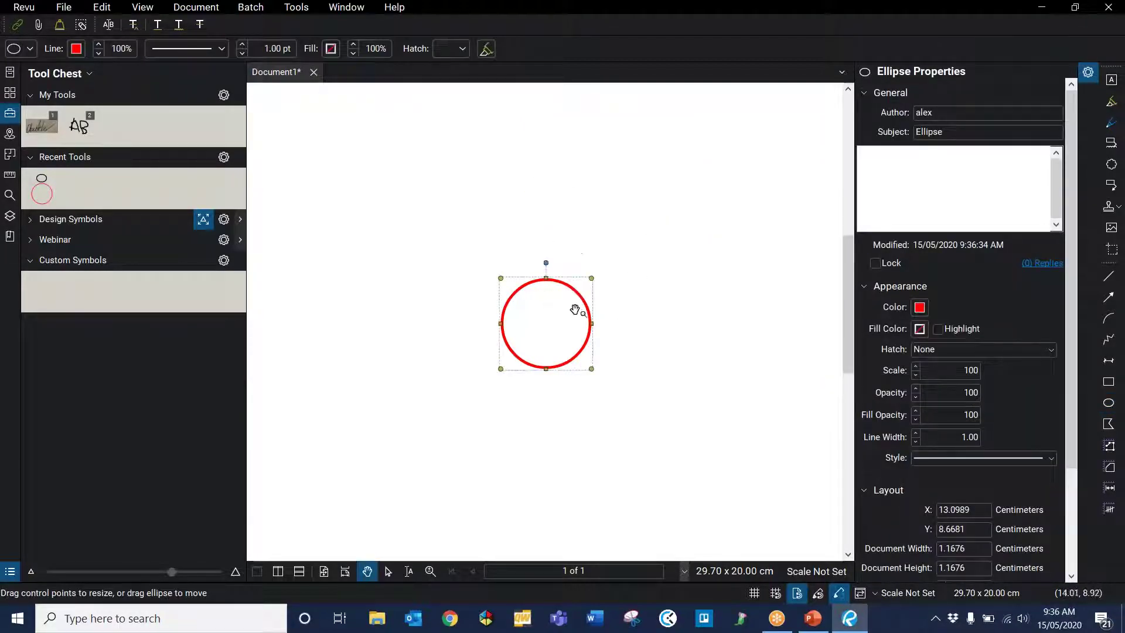
{"action": "left_click", "coordinate": [640, 303]}
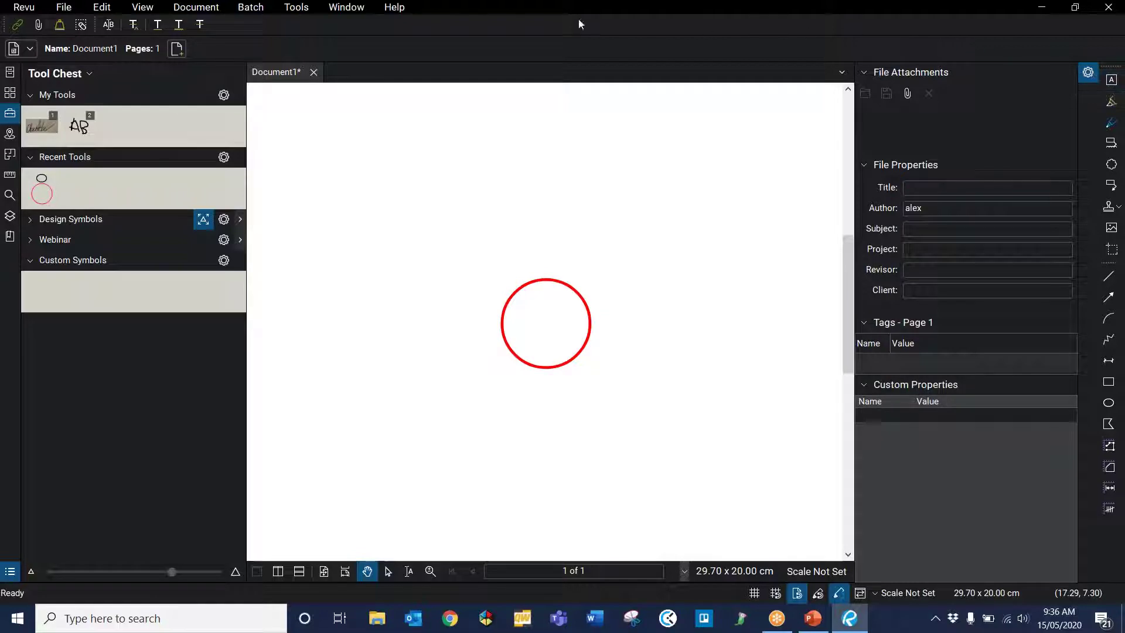
Add a text box containing the letter A inside the red circle
{"action": "left_click", "coordinate": [296, 8]}
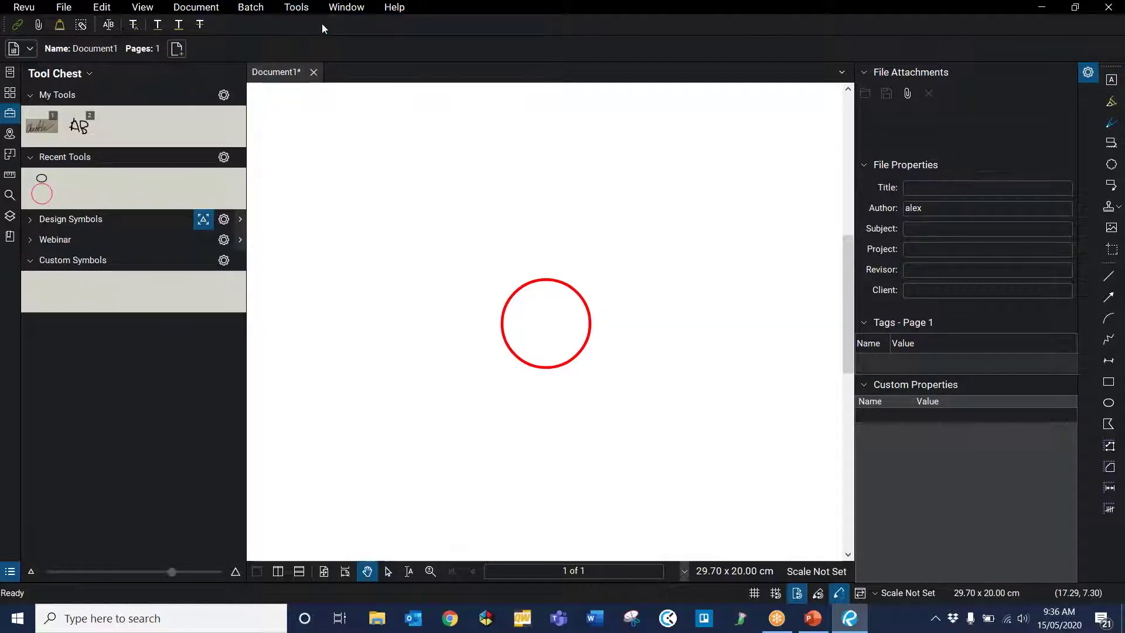
{"action": "mouse_move", "coordinate": [317, 22]}
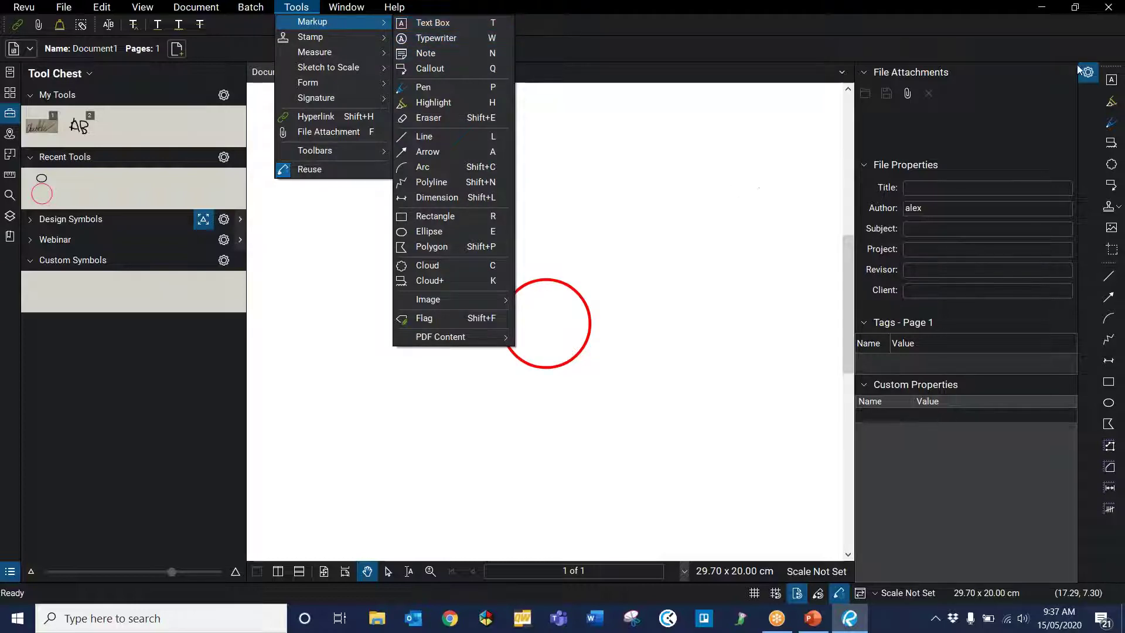
{"action": "left_click", "coordinate": [1119, 80]}
{"action": "left_click", "coordinate": [1111, 82]}
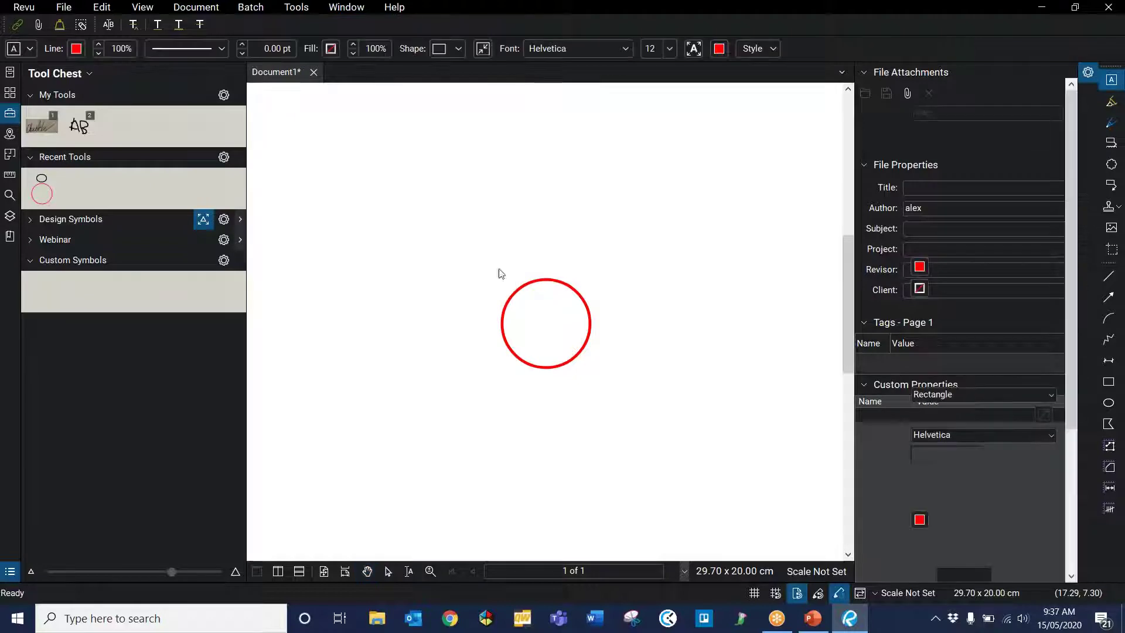
{"action": "left_click_drag", "start_coordinate": [524, 301], "coordinate": [573, 358]}
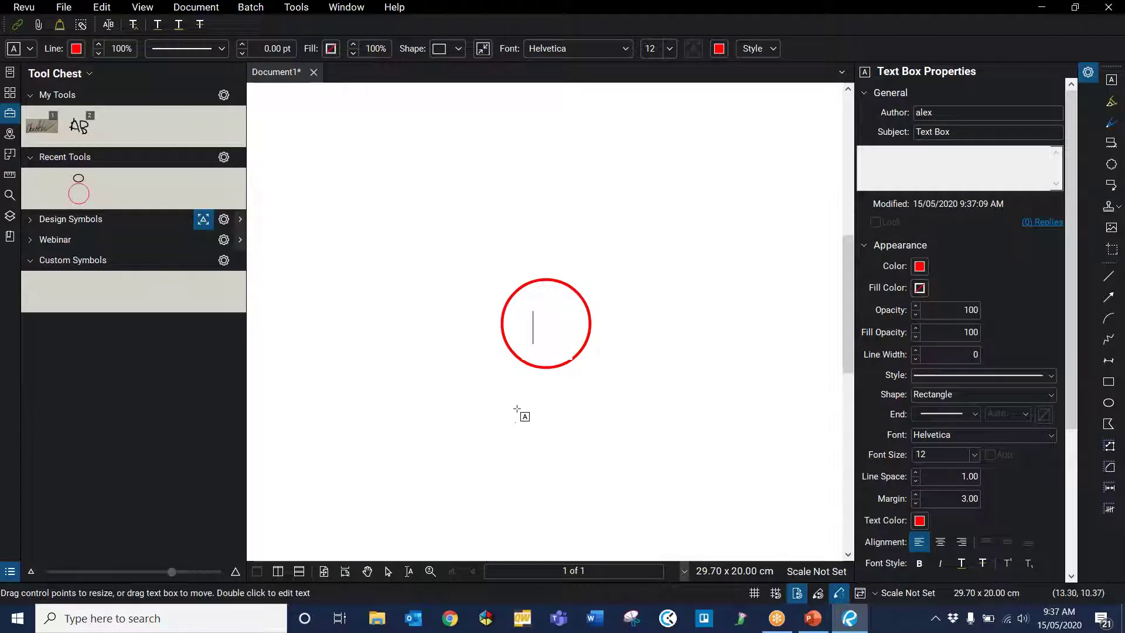
{"action": "type", "text": "A"}
{"action": "key", "text": "Escape"}
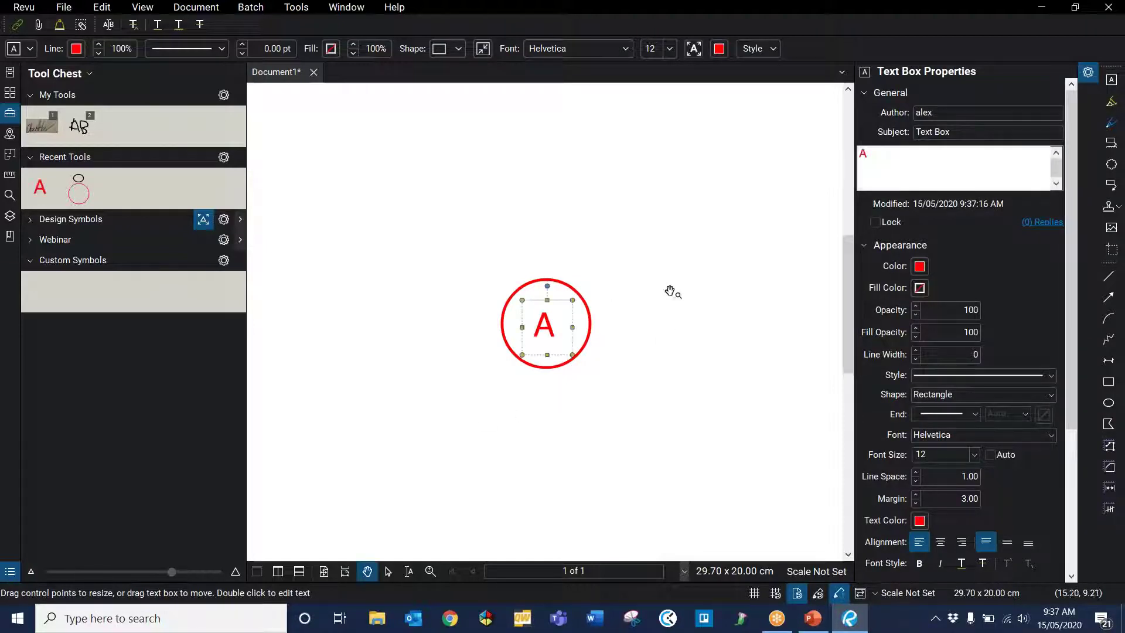
{"action": "left_click", "coordinate": [642, 276]}
{"action": "scroll", "coordinate": [640, 277], "scroll_direction": "down", "scroll_amount": 1}
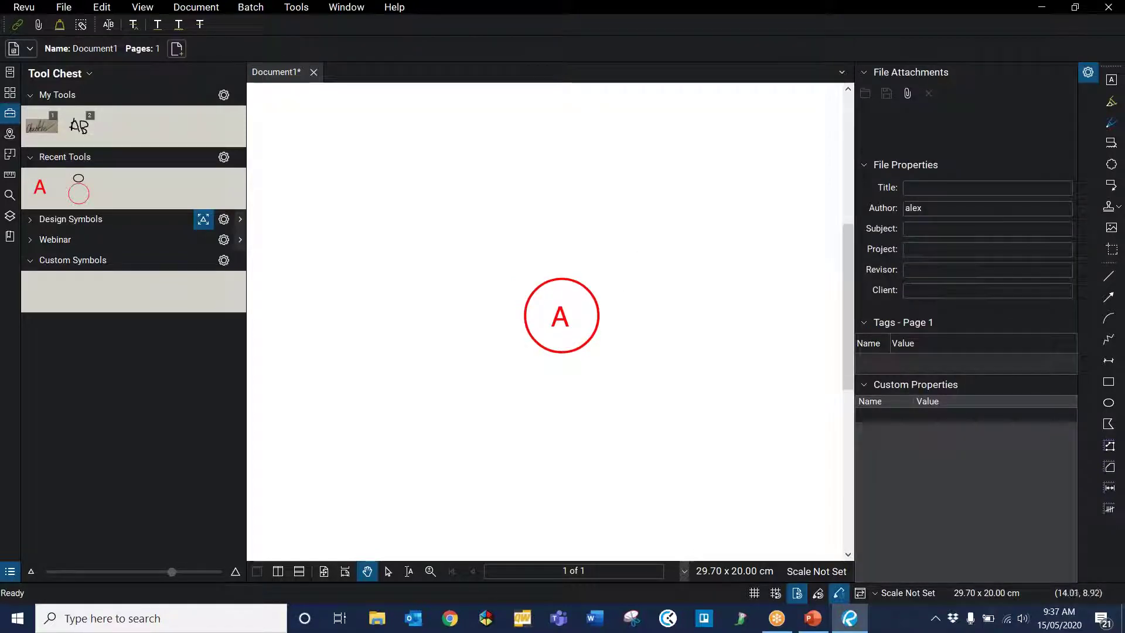
Turn on automatic font sizing for the letter A, enlarge its text box within the circle and autosize the box to the text
{"action": "left_click", "coordinate": [562, 317]}
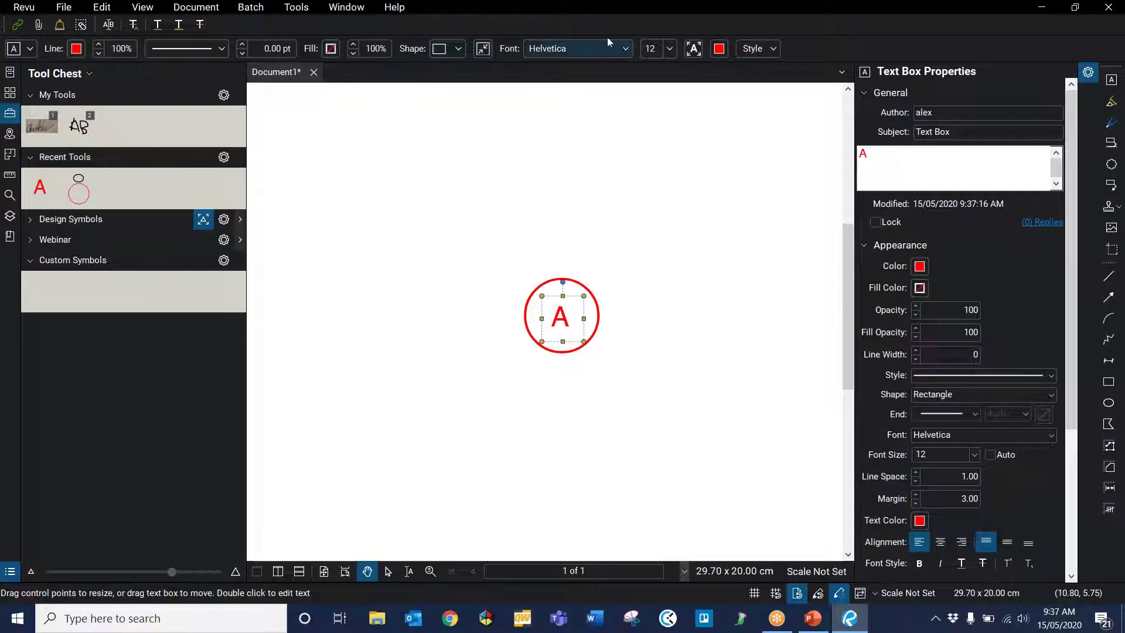
{"action": "left_click", "coordinate": [697, 51]}
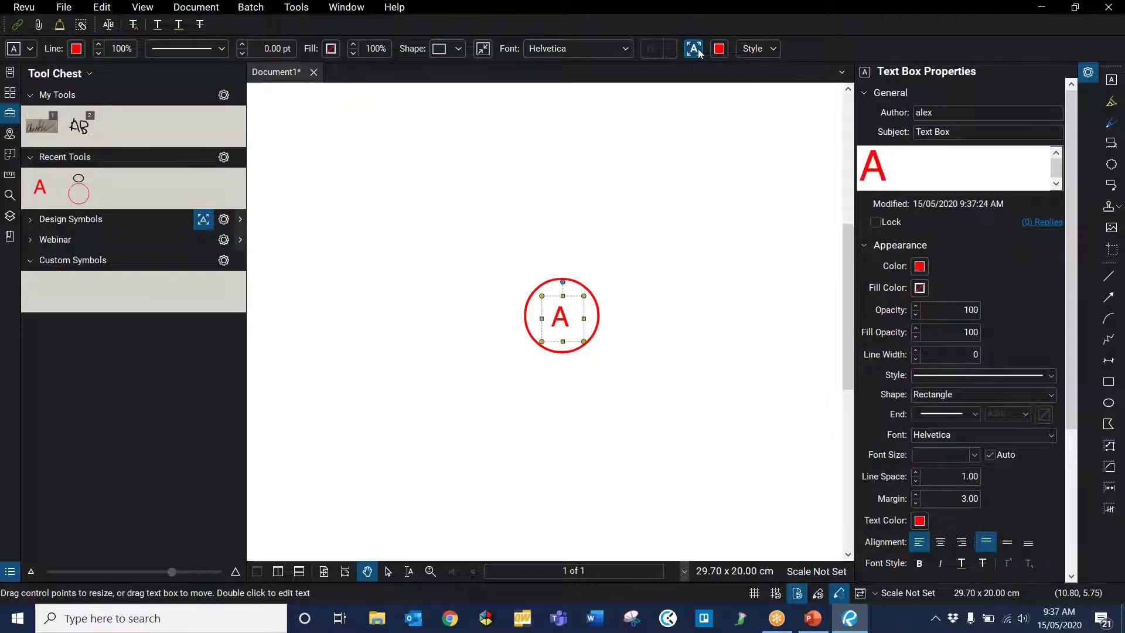
{"action": "left_click", "coordinate": [484, 49]}
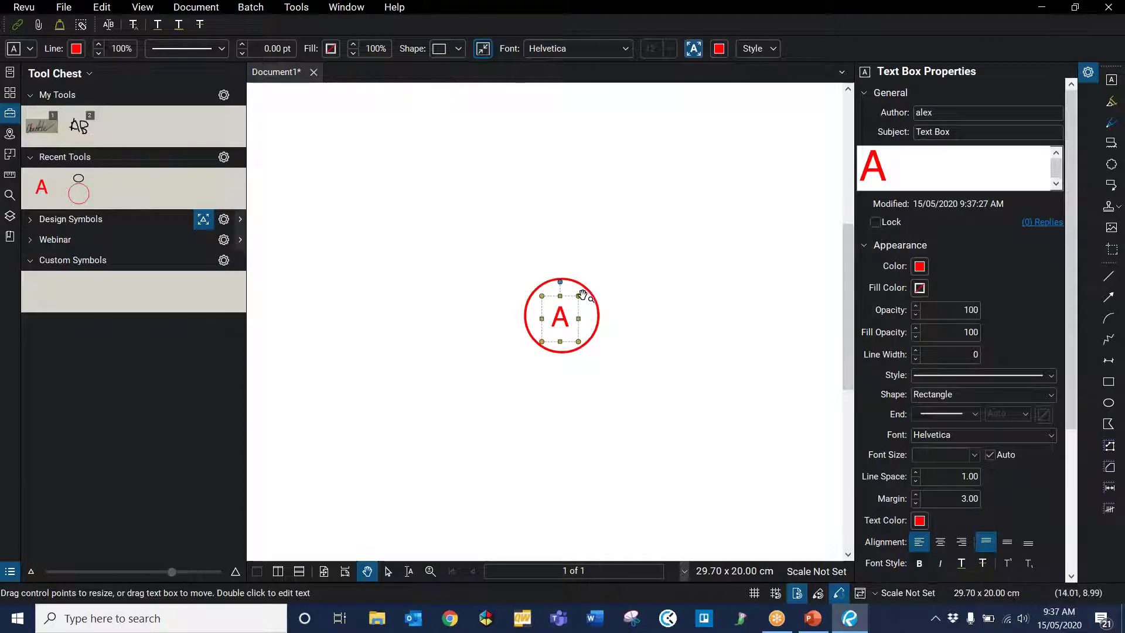
{"action": "left_click_drag", "start_coordinate": [580, 298], "coordinate": [589, 286]}
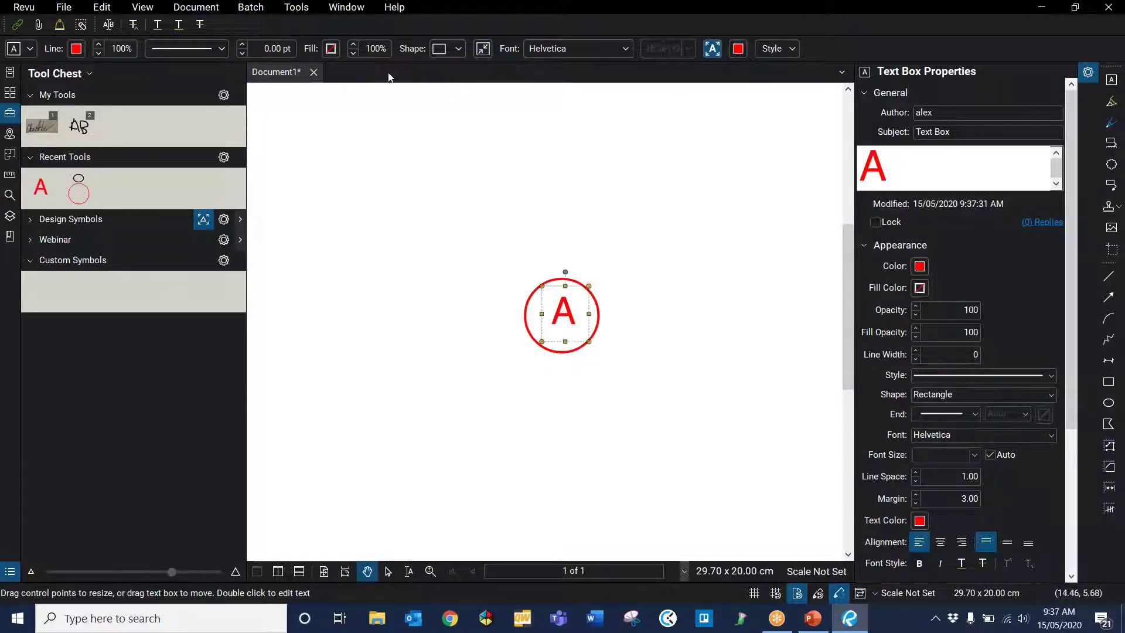
{"action": "left_click", "coordinate": [481, 53]}
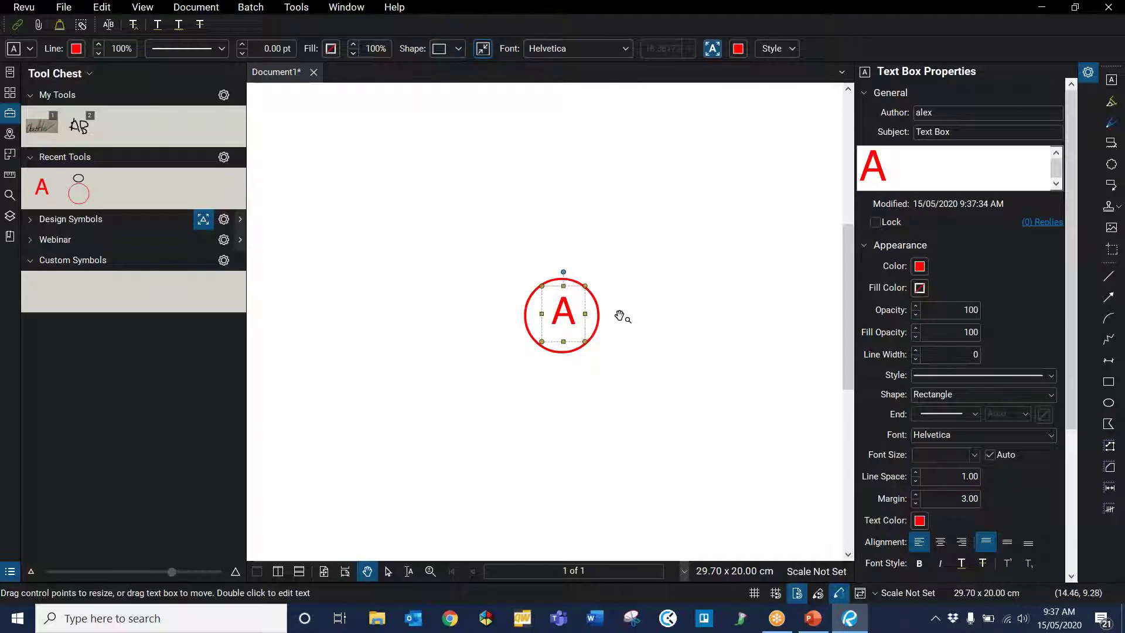
{"action": "left_click", "coordinate": [680, 223]}
Align the letter A to the horizontal center and vertical middle of its text box
{"action": "scroll", "coordinate": [530, 334], "scroll_direction": "up", "scroll_amount": 2}
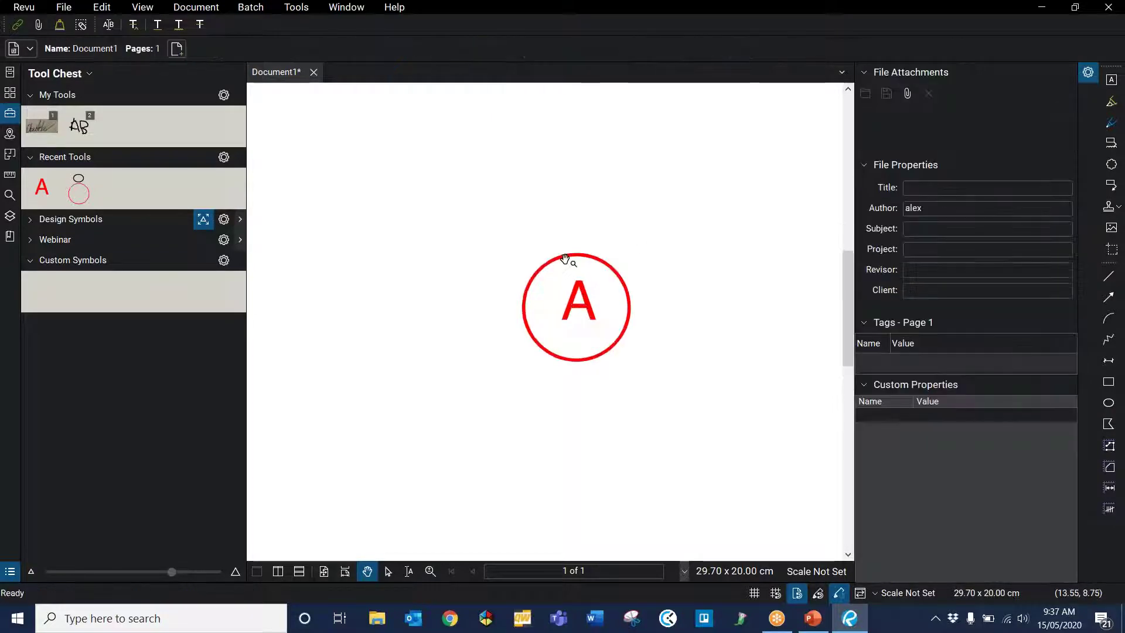
{"action": "scroll", "coordinate": [564, 249], "scroll_direction": "up", "scroll_amount": 3}
{"action": "scroll", "coordinate": [566, 245], "scroll_direction": "down", "scroll_amount": 2}
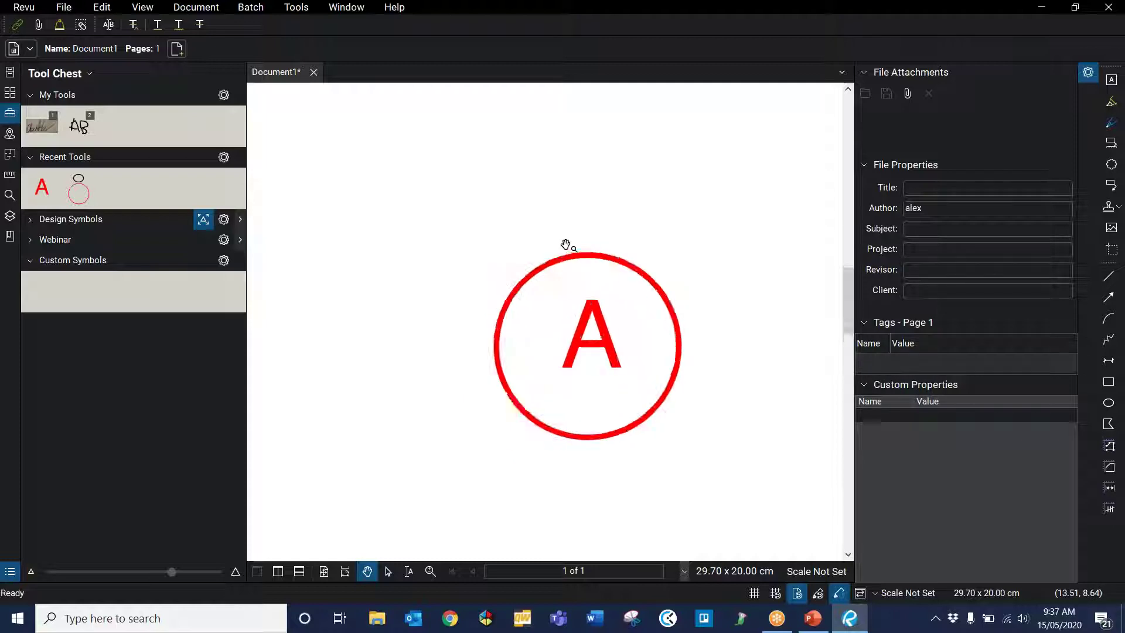
{"action": "scroll", "coordinate": [566, 245], "scroll_direction": "down", "scroll_amount": 5}
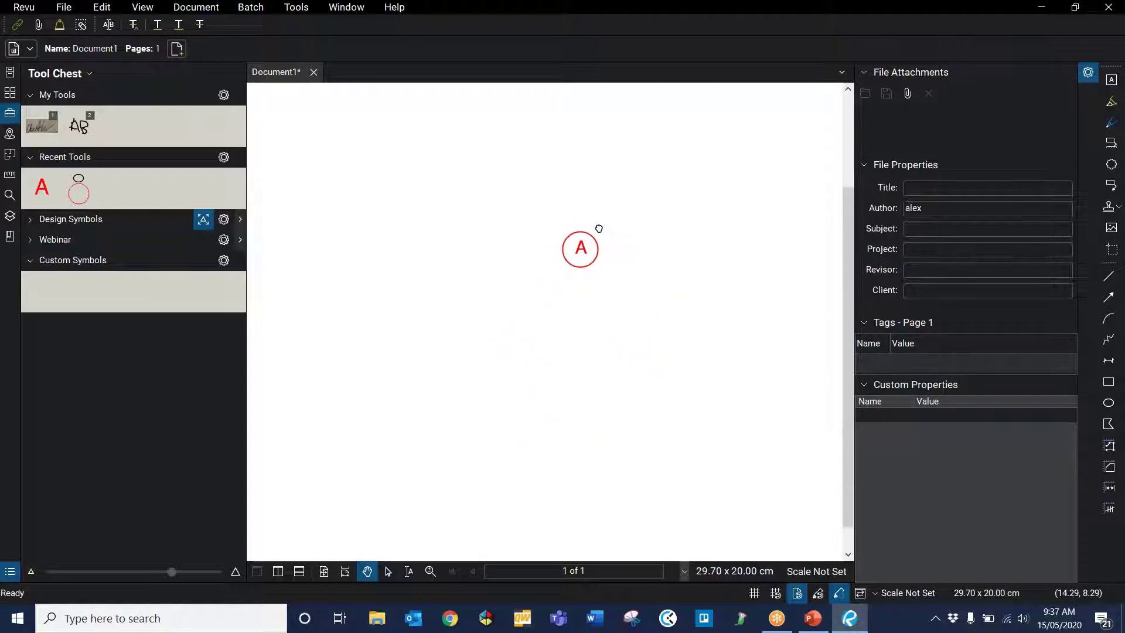
{"action": "left_click", "coordinate": [584, 273]}
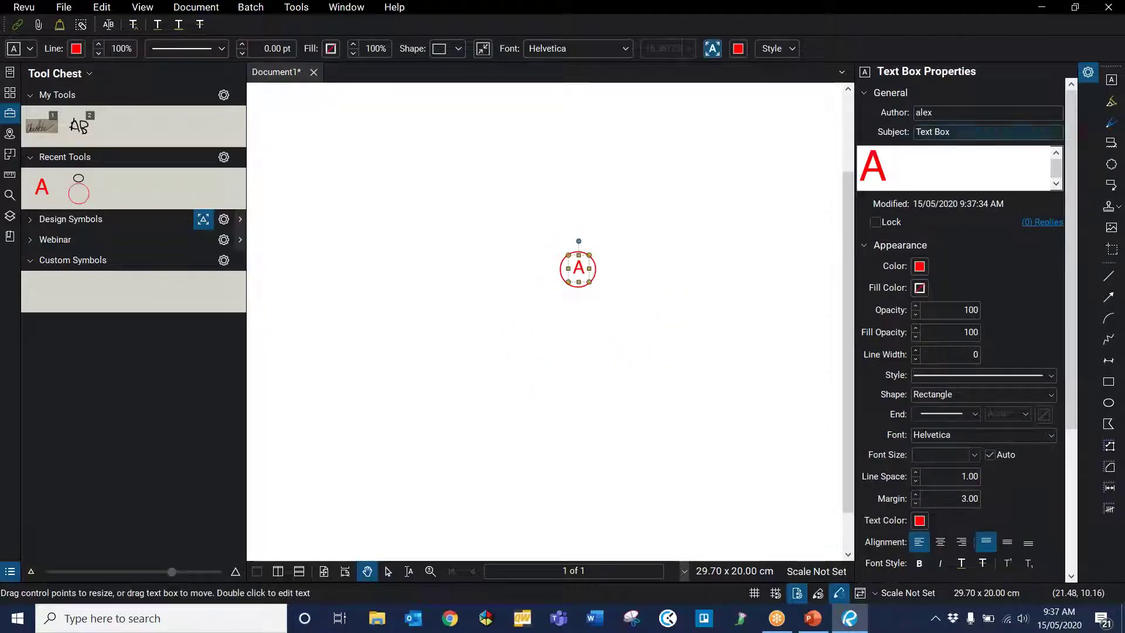
{"action": "scroll", "coordinate": [1024, 494], "scroll_direction": "down", "scroll_amount": 1}
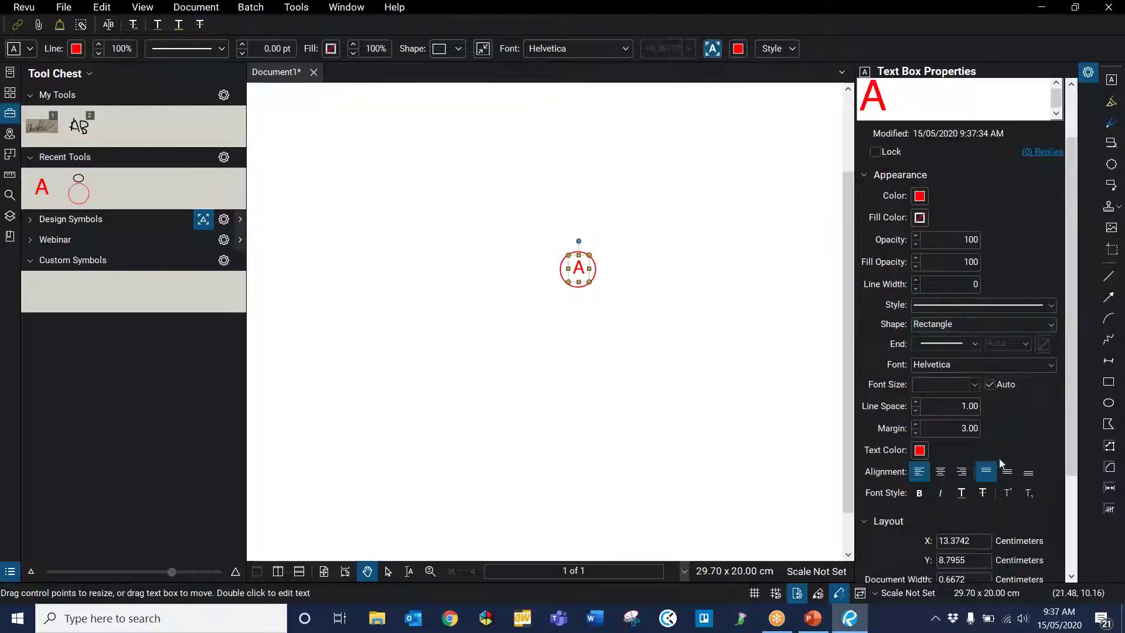
{"action": "left_click", "coordinate": [940, 473]}
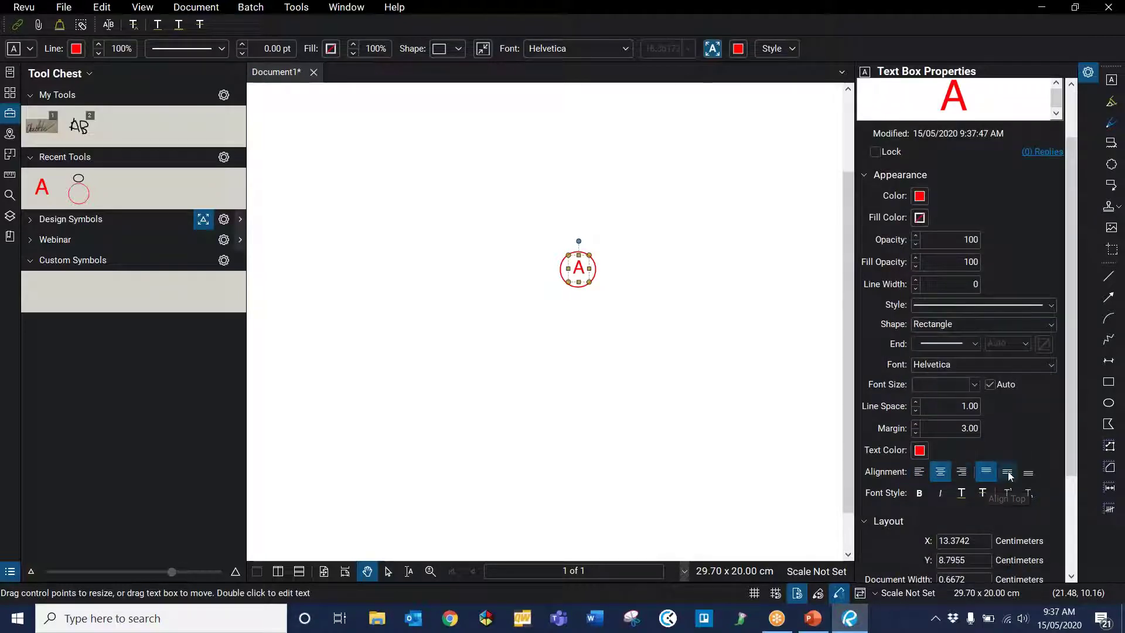
{"action": "left_click", "coordinate": [1008, 474]}
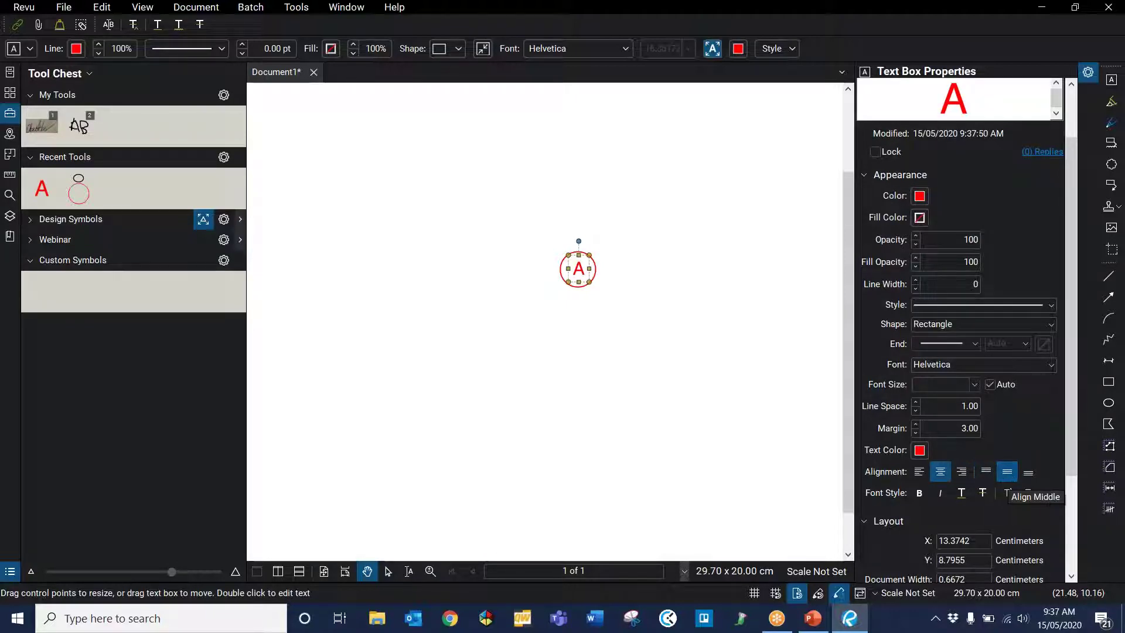
Center the red circle in the document
{"action": "scroll", "coordinate": [705, 248], "scroll_direction": "up", "scroll_amount": 3}
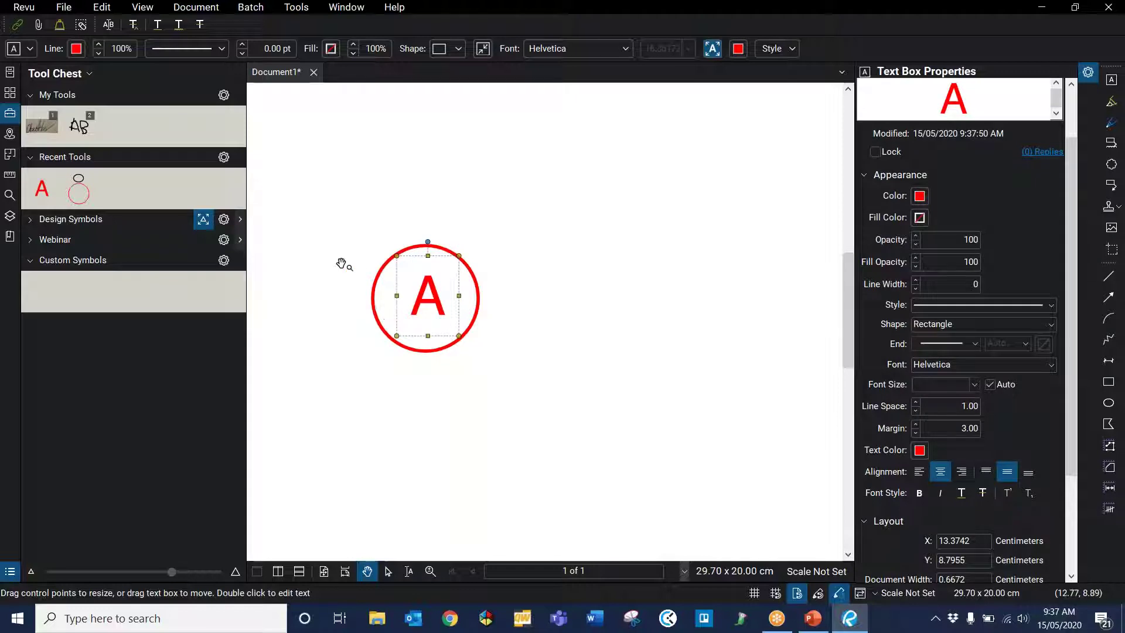
{"action": "scroll", "coordinate": [566, 254], "scroll_direction": "down", "scroll_amount": 2}
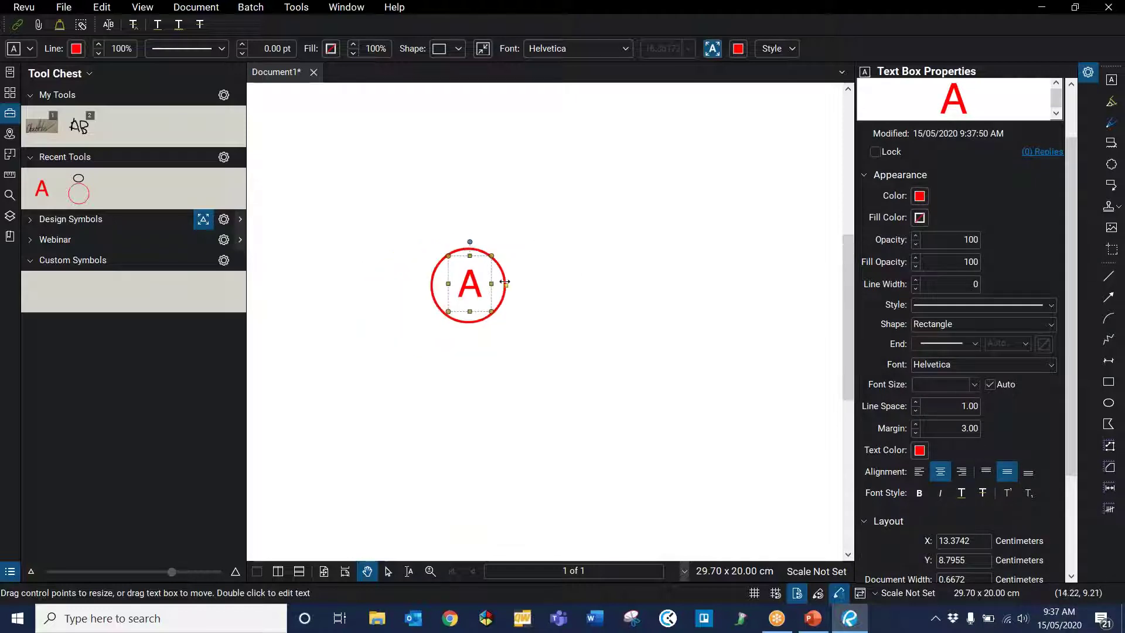
{"action": "left_click", "coordinate": [505, 278]}
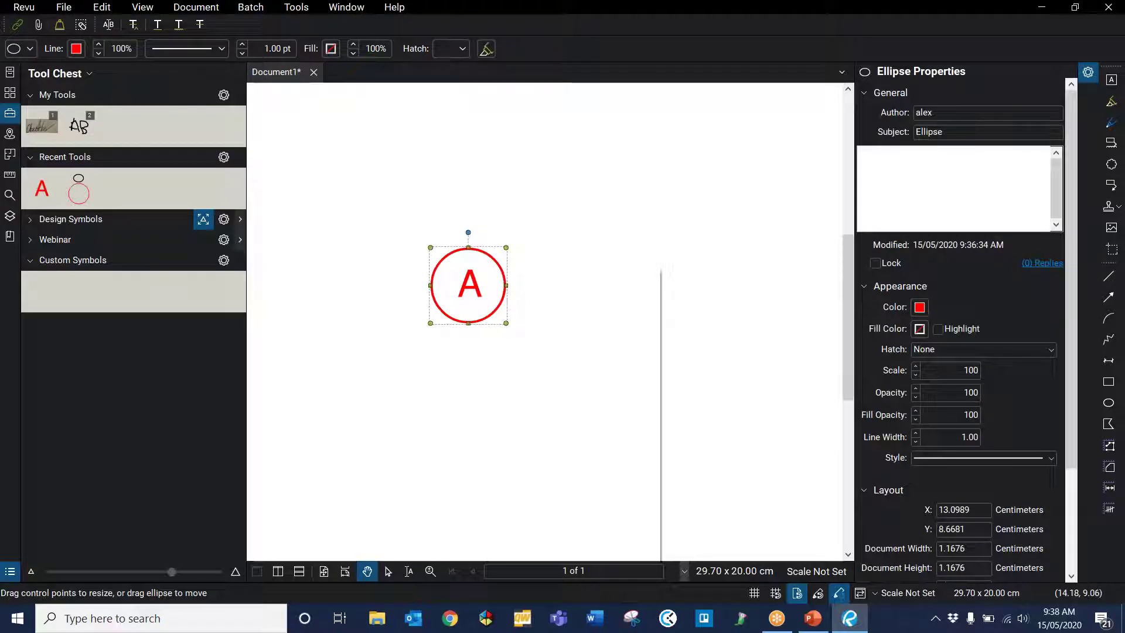
{"action": "right_click", "coordinate": [502, 274]}
{"action": "mouse_move", "coordinate": [544, 411]}
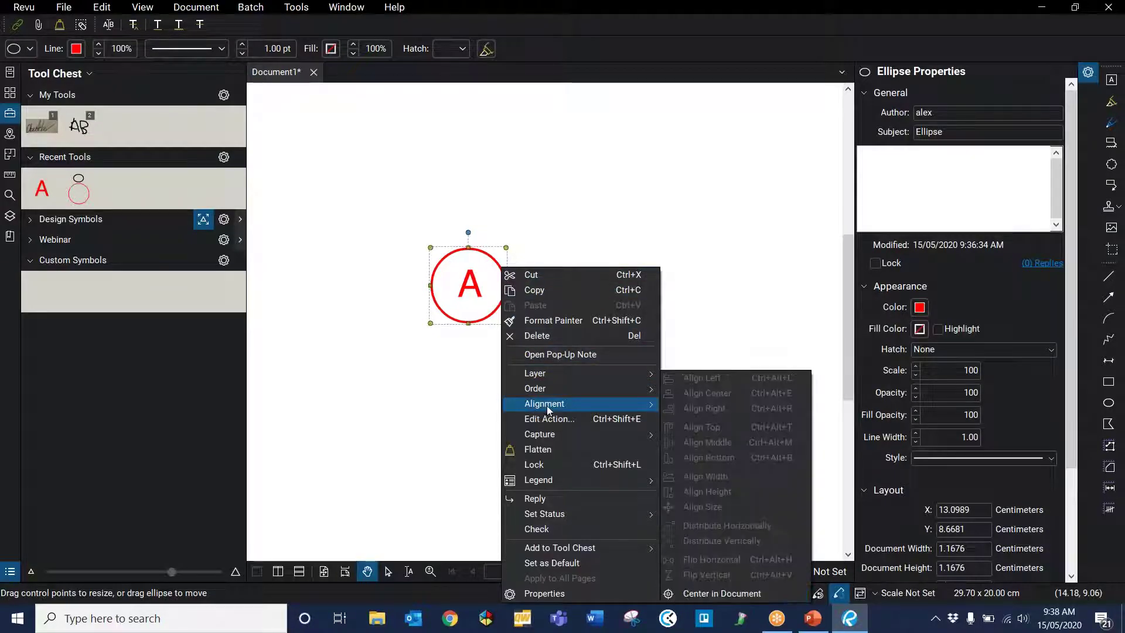
{"action": "left_click", "coordinate": [724, 594]}
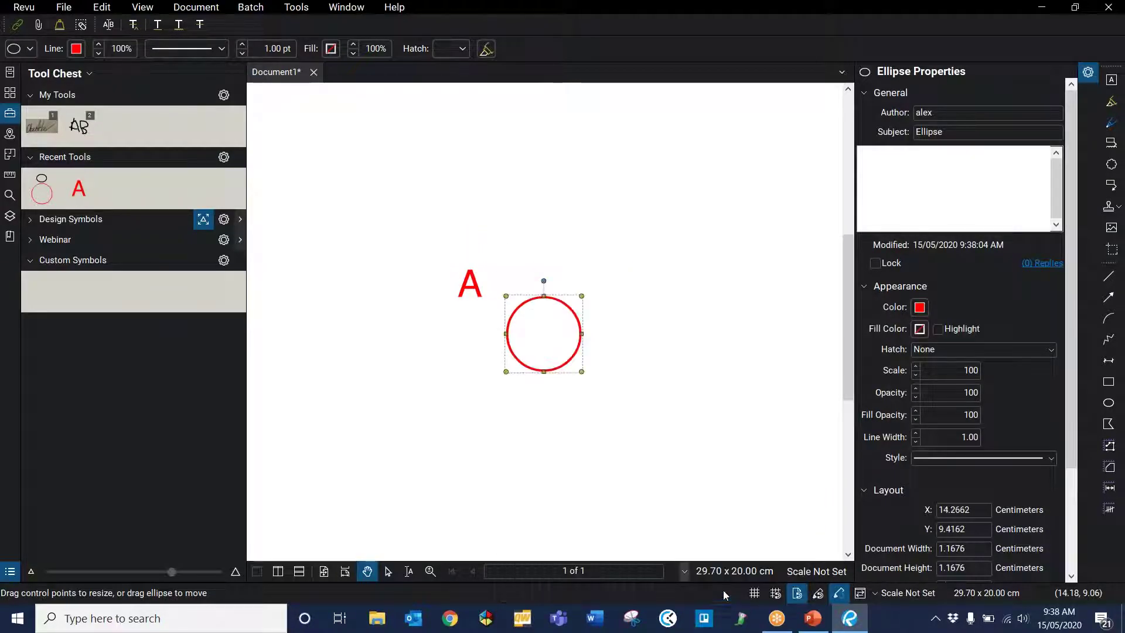
Center the letter A text box in the document so that it sits in the middle of the circle
{"action": "left_click", "coordinate": [474, 281]}
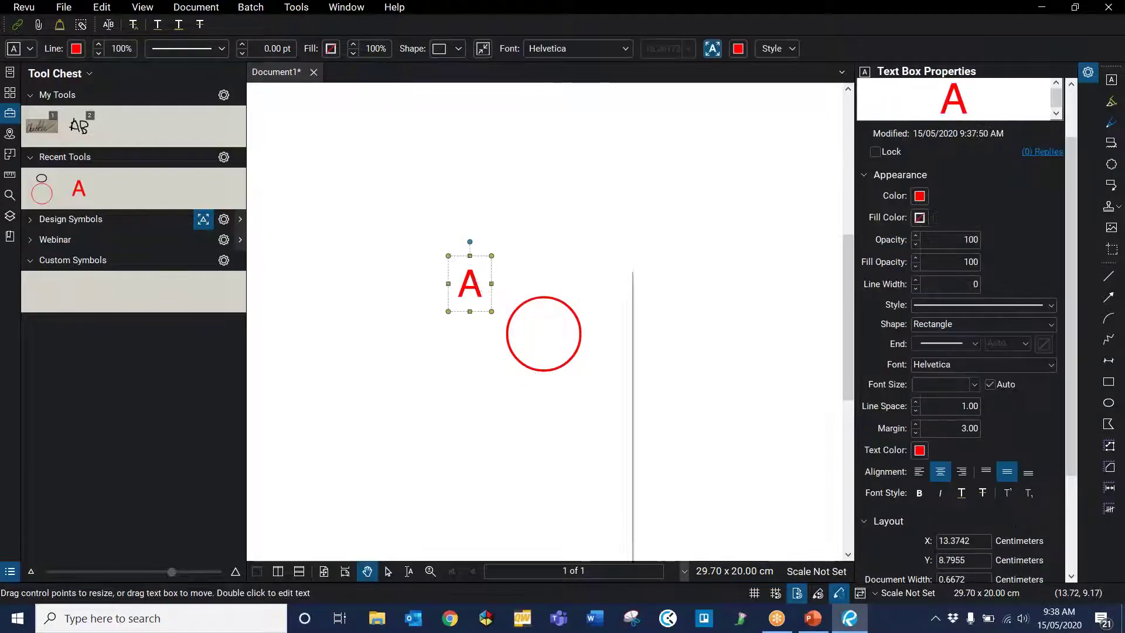
{"action": "right_click", "coordinate": [473, 268]}
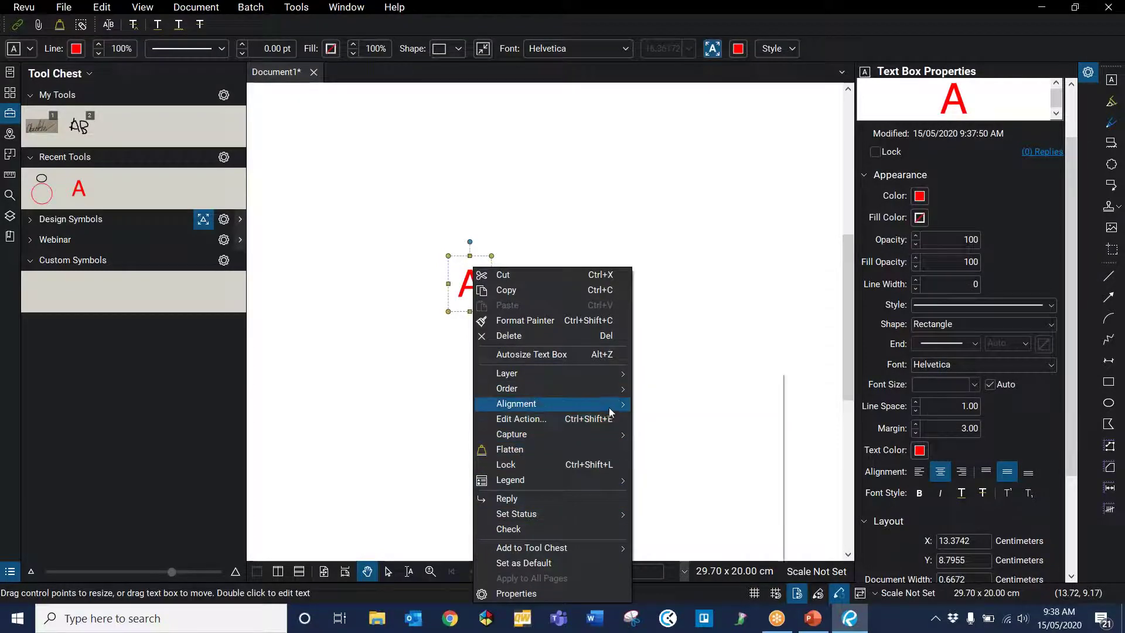
{"action": "mouse_move", "coordinate": [610, 403]}
{"action": "left_click", "coordinate": [677, 594]}
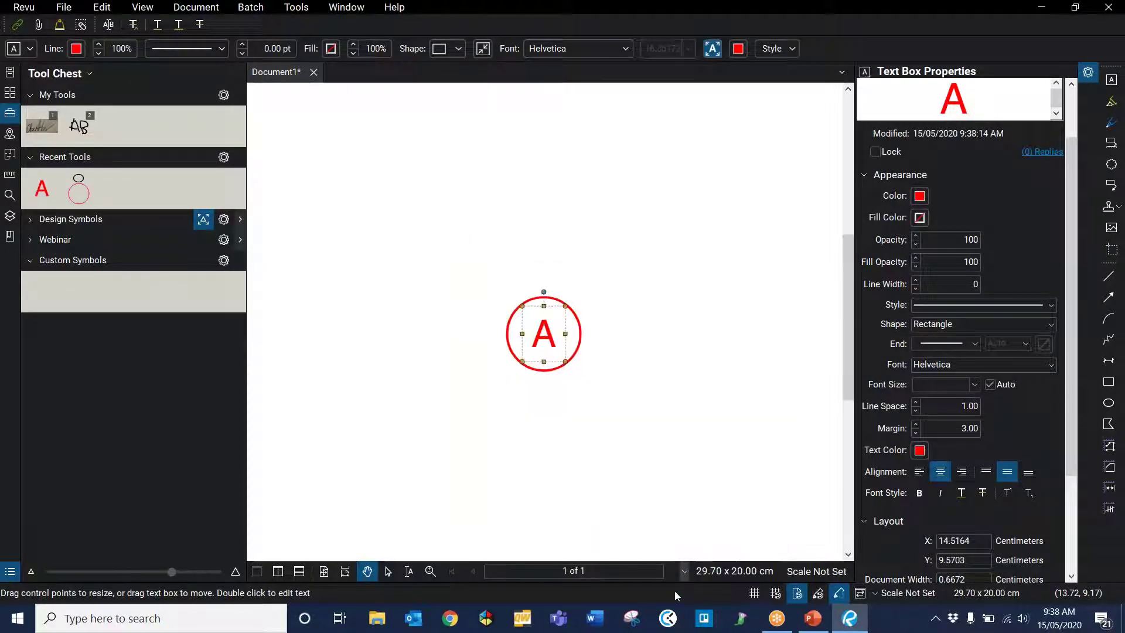
{"action": "left_click", "coordinate": [655, 411]}
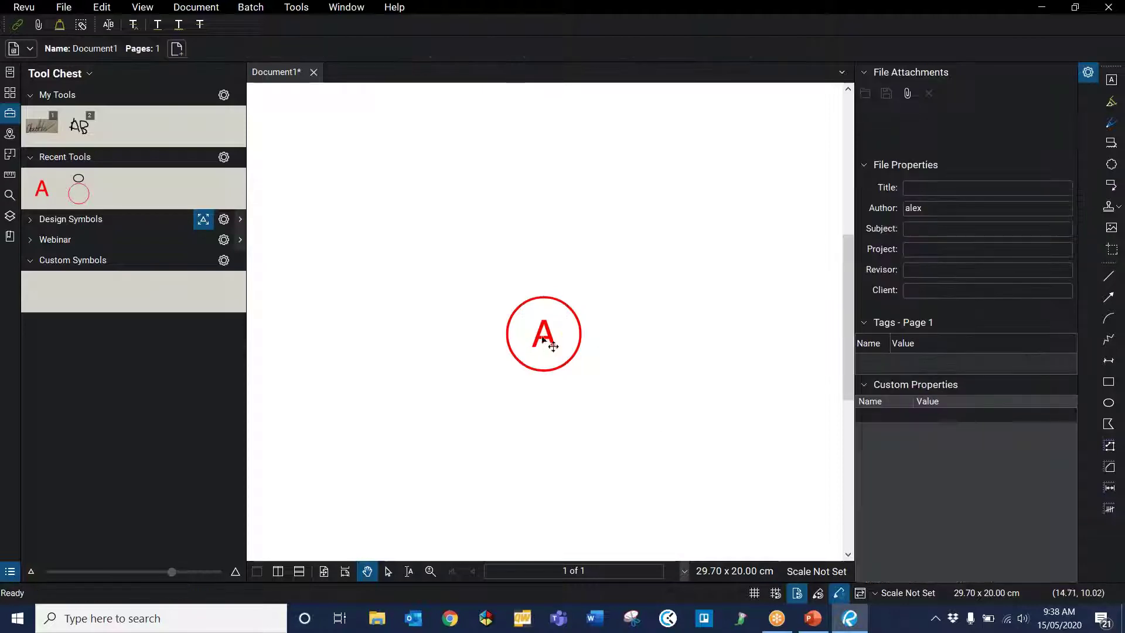
Set the red circle's fill color to white
{"action": "left_click", "coordinate": [577, 352]}
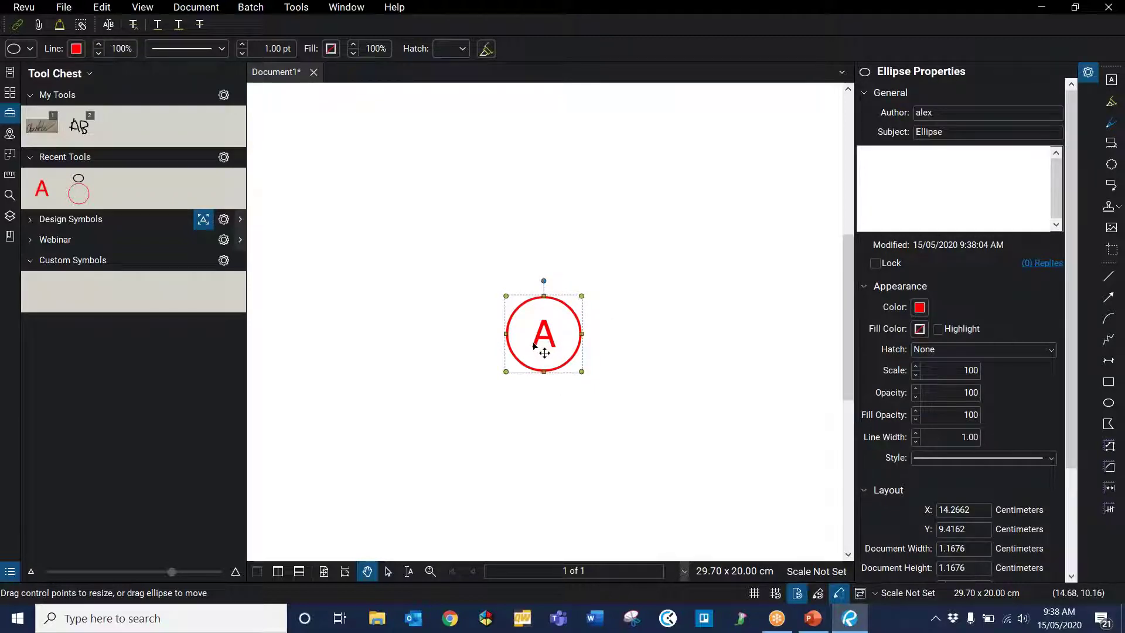
{"action": "left_click", "coordinate": [920, 330]}
{"action": "left_click", "coordinate": [998, 423]}
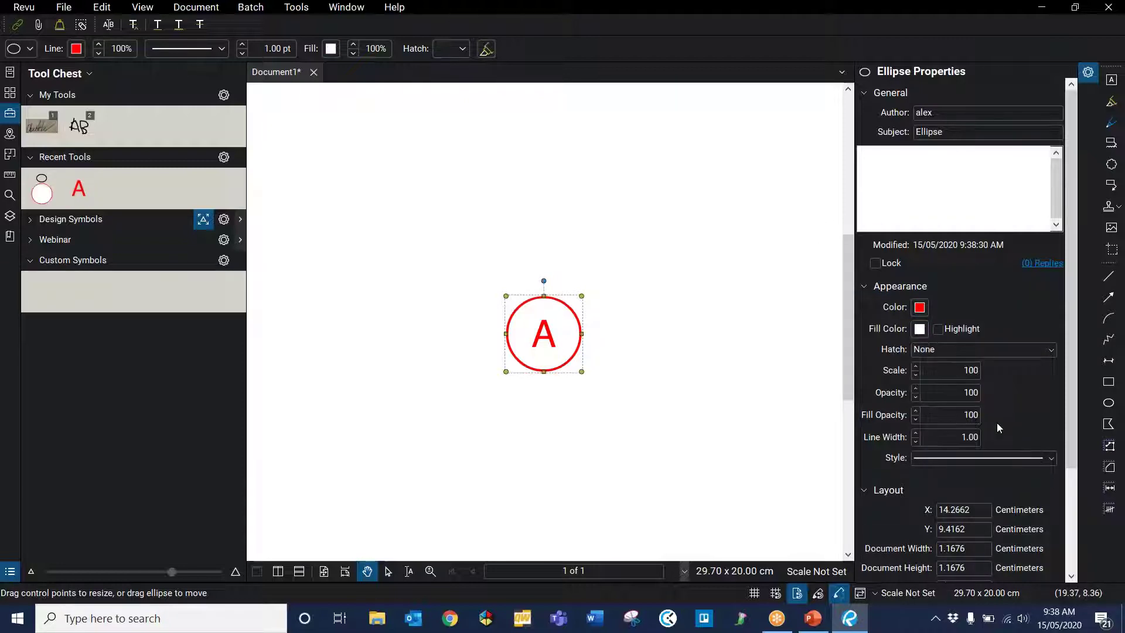
{"action": "left_click", "coordinate": [668, 375]}
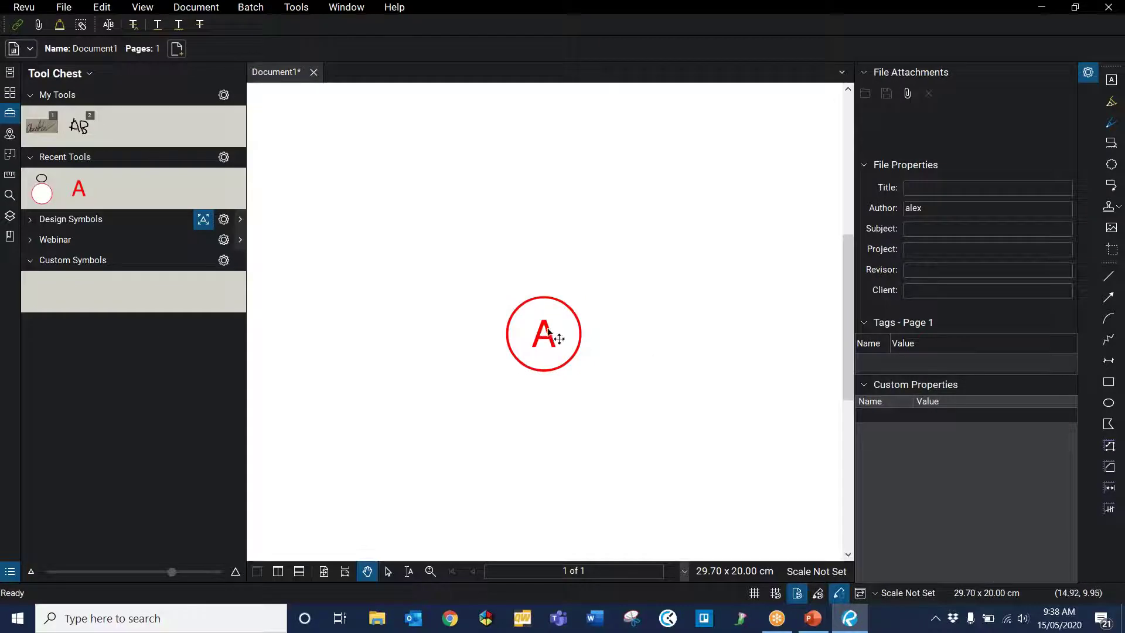
{"action": "left_click", "coordinate": [548, 332]}
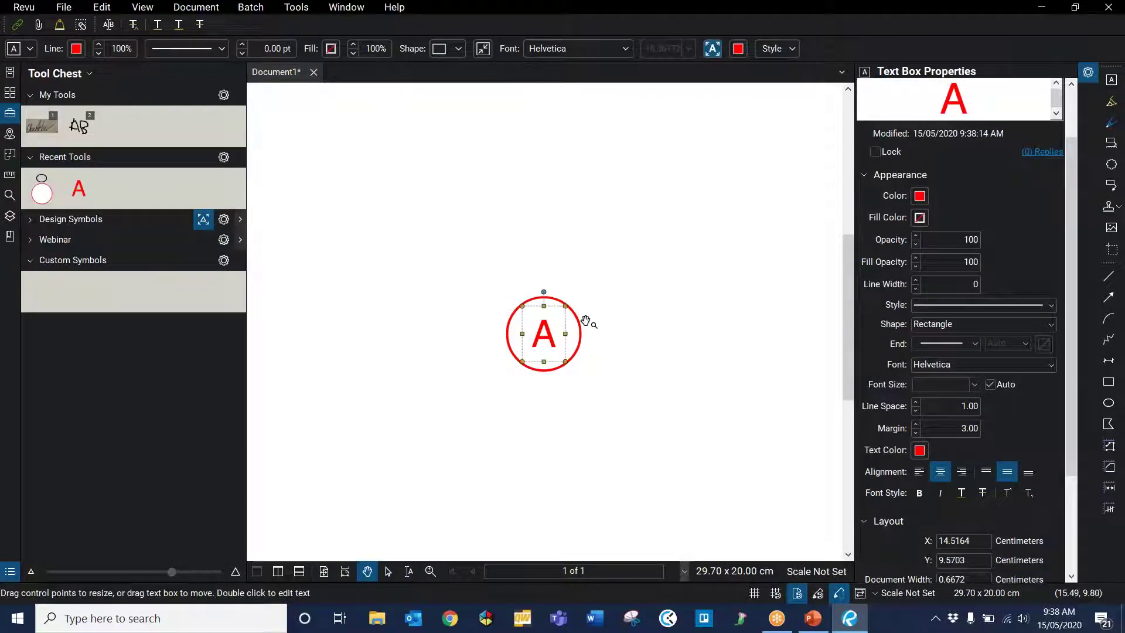
{"action": "left_click", "coordinate": [641, 294]}
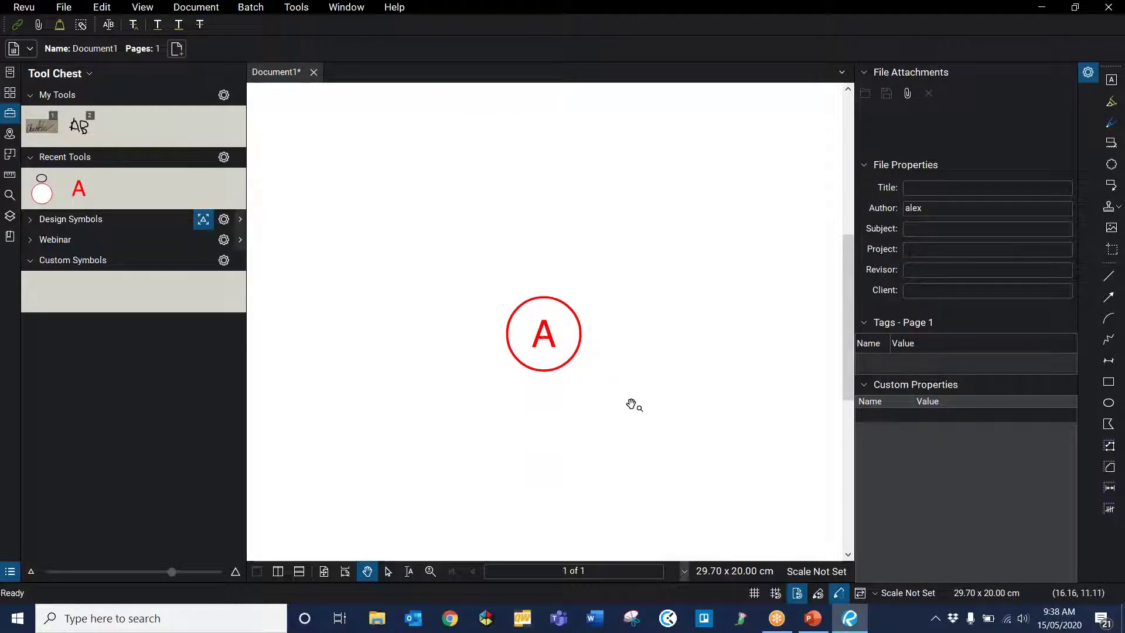
Select the circle and the letter A together and group them into one markup
{"action": "key", "text": "v"}
{"action": "left_click_drag", "start_coordinate": [649, 402], "coordinate": [447, 247]}
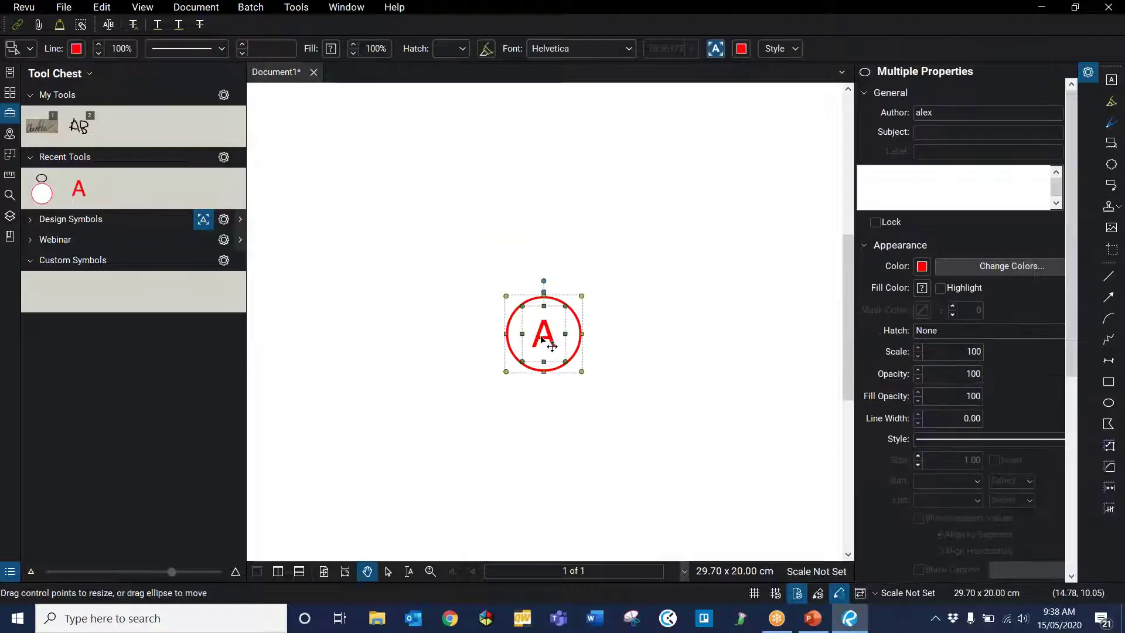
{"action": "right_click", "coordinate": [541, 338]}
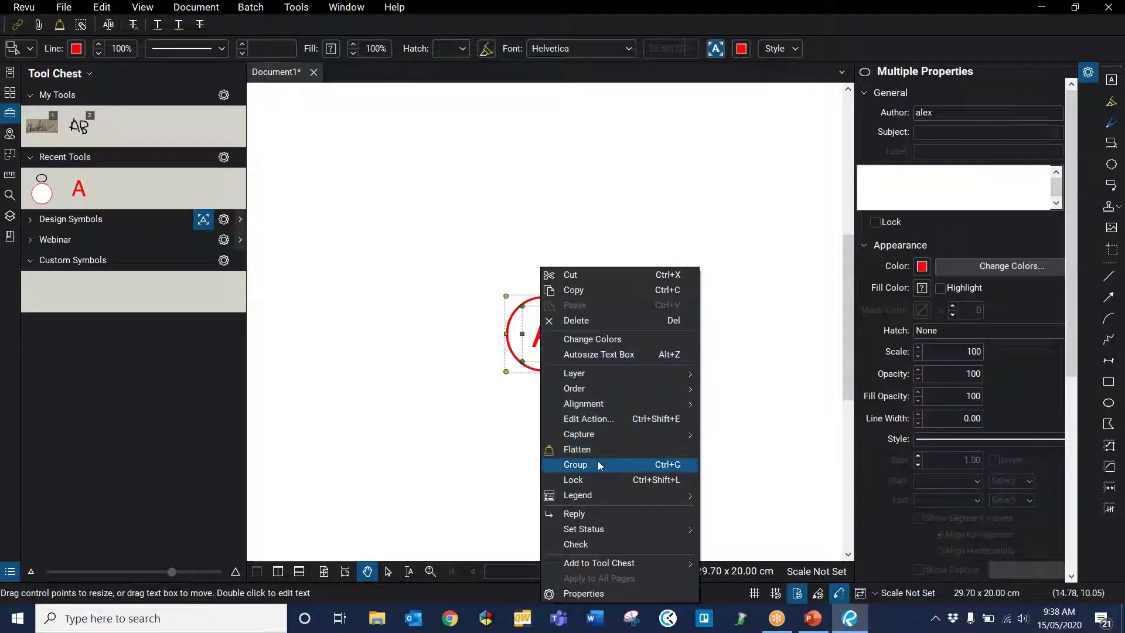
{"action": "left_click", "coordinate": [592, 466]}
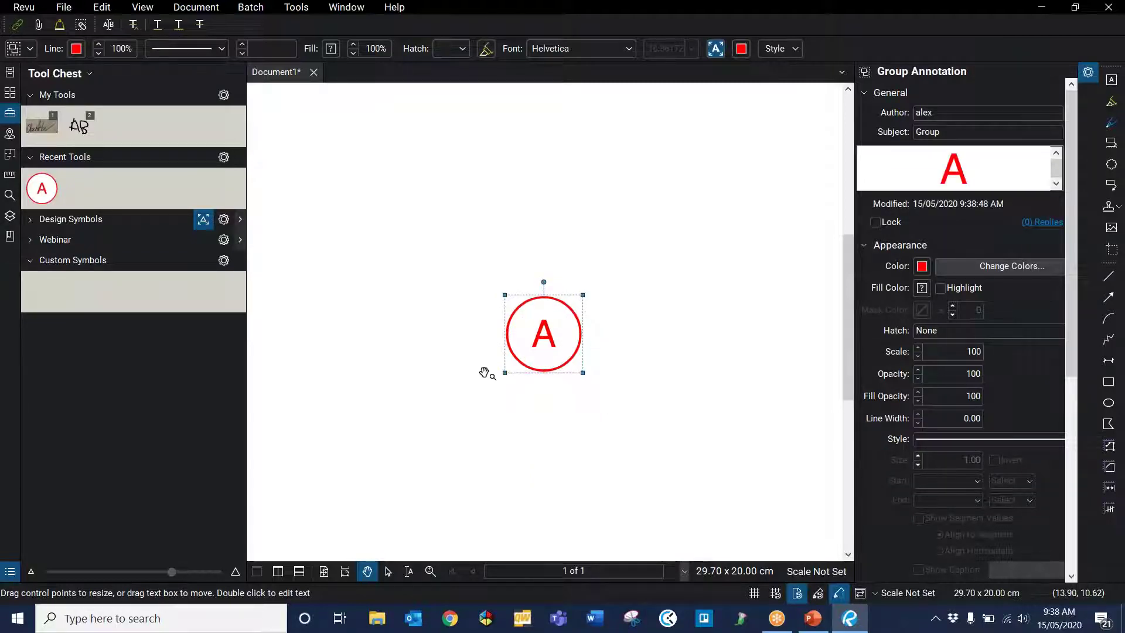
{"action": "scroll", "coordinate": [686, 309], "scroll_direction": "down", "scroll_amount": 1}
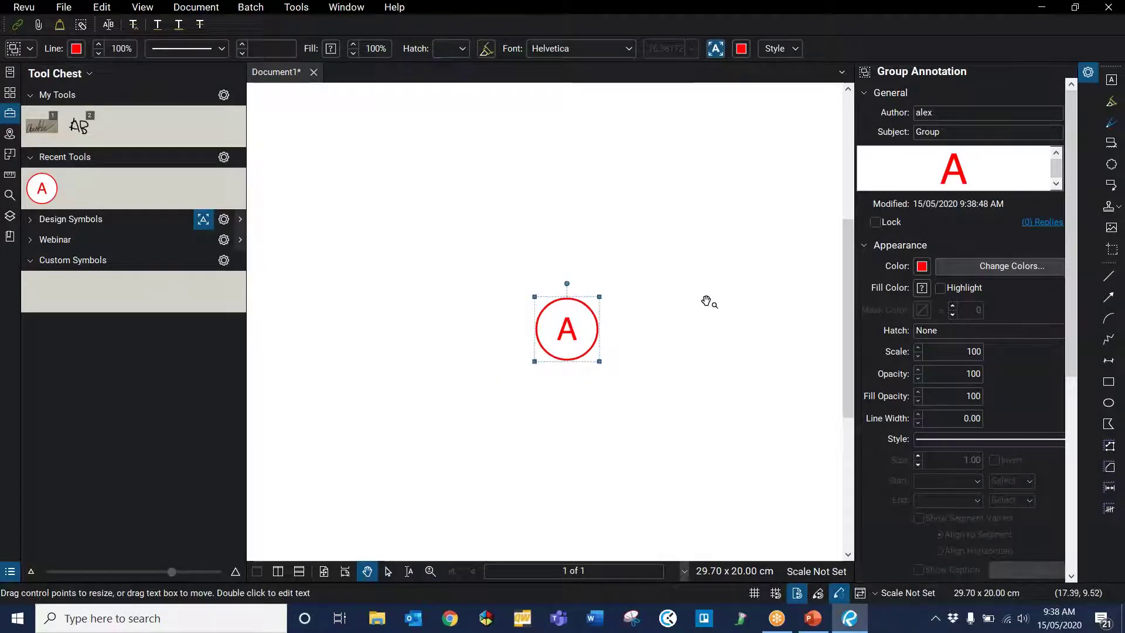
{"action": "left_click", "coordinate": [706, 301]}
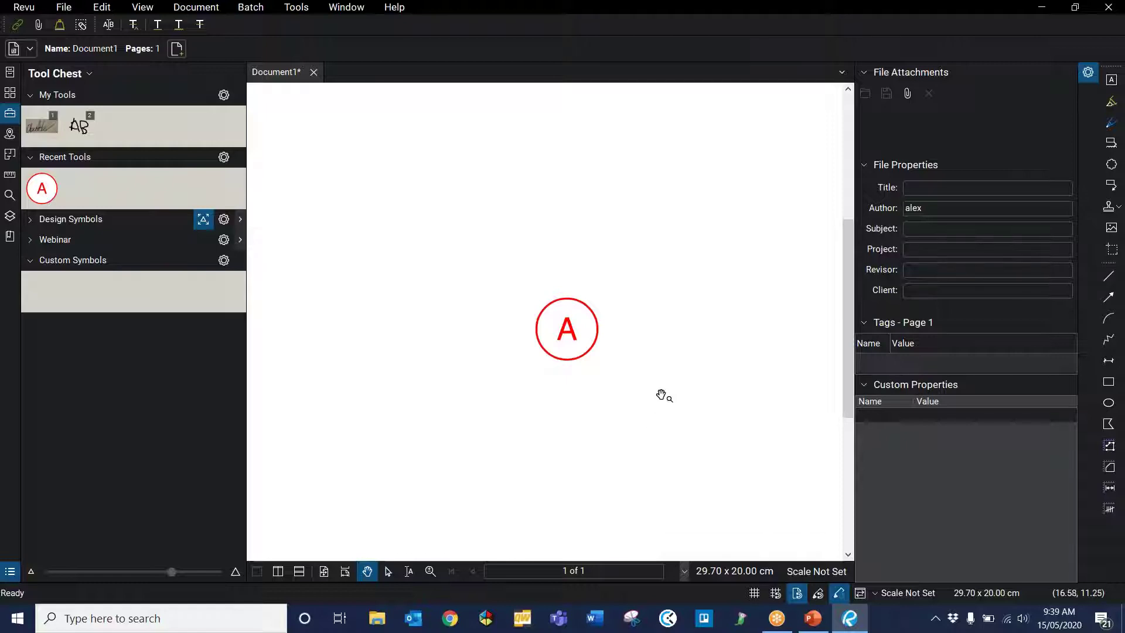
Ungroup the symbol into its separate circle and letter A
{"action": "left_click", "coordinate": [582, 336]}
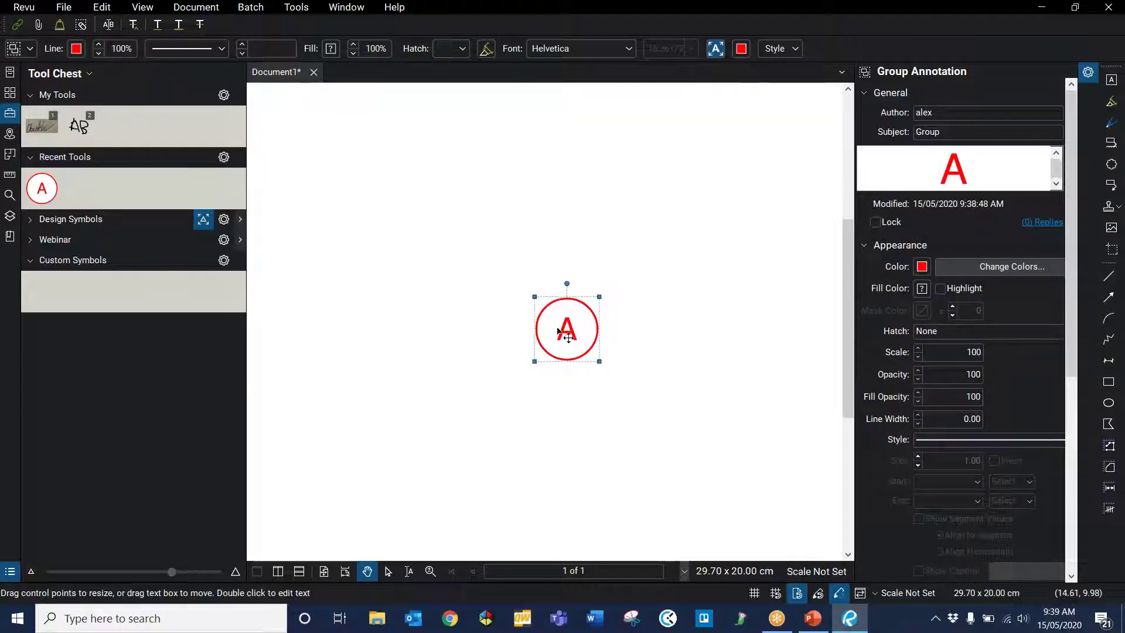
{"action": "right_click", "coordinate": [567, 328]}
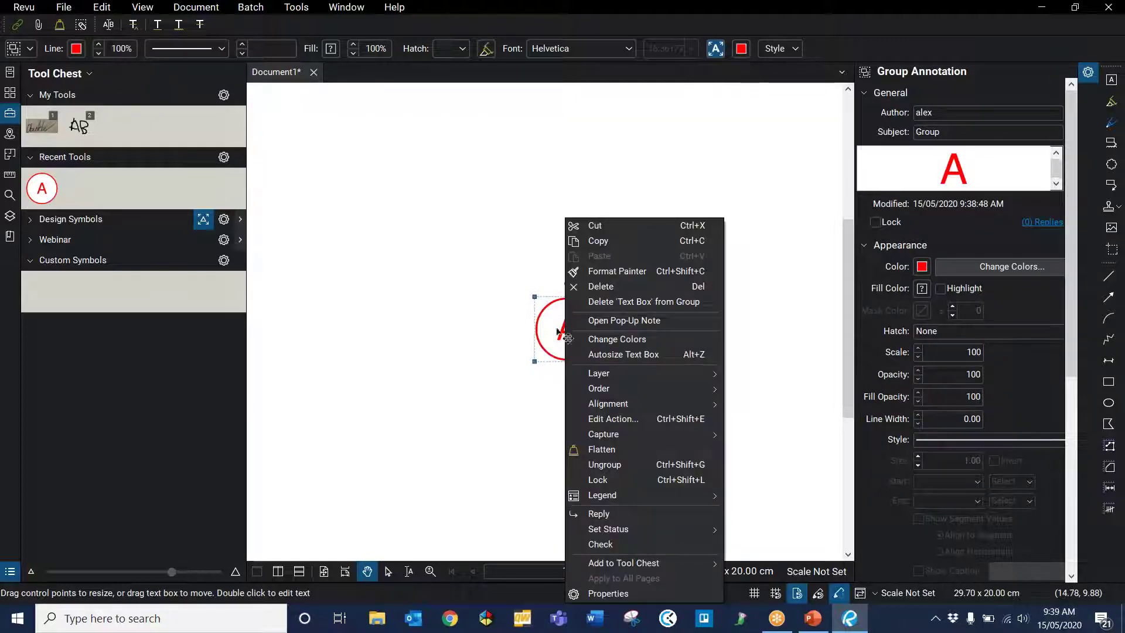
{"action": "left_click", "coordinate": [631, 467]}
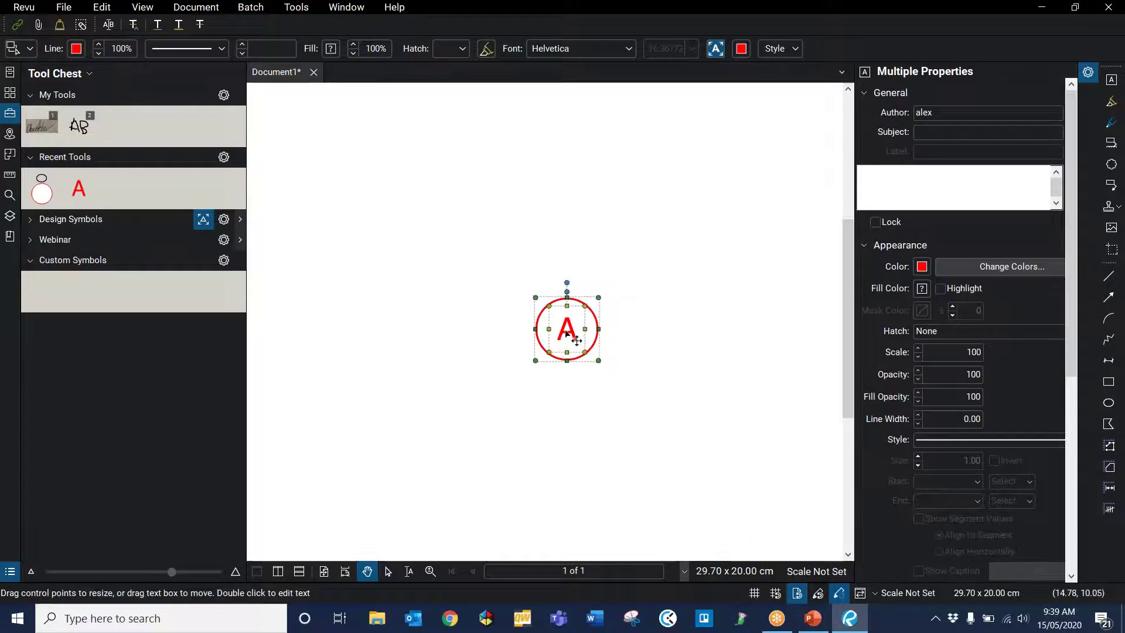
{"action": "left_click", "coordinate": [762, 378]}
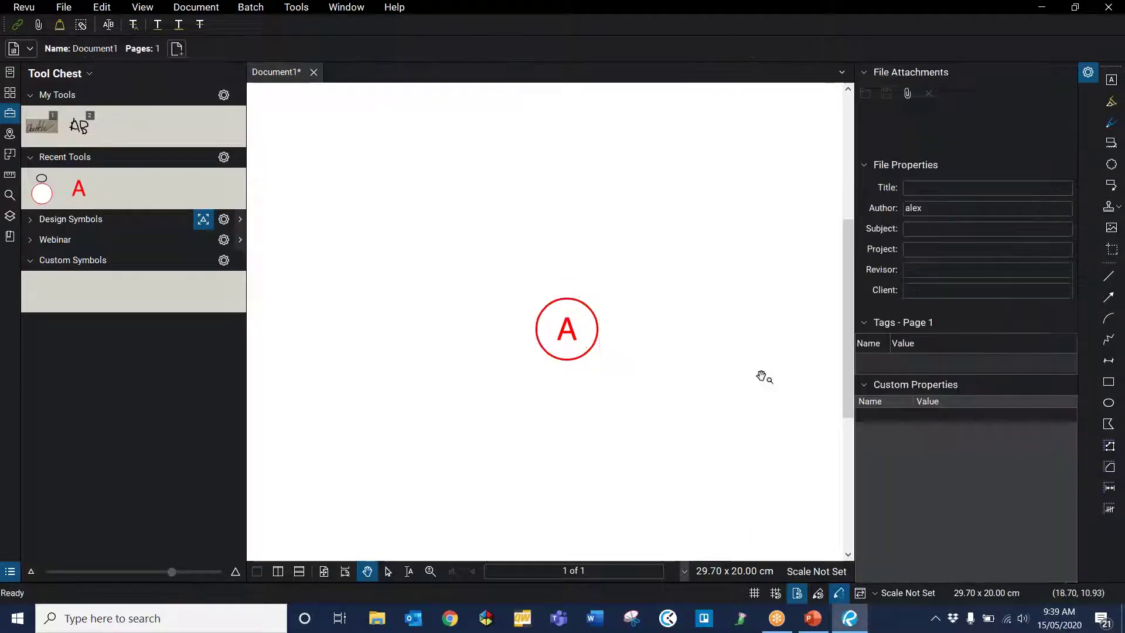
Send the letter A text box to the back, behind the white-filled circle
{"action": "left_click", "coordinate": [568, 333]}
{"action": "right_click", "coordinate": [567, 335]}
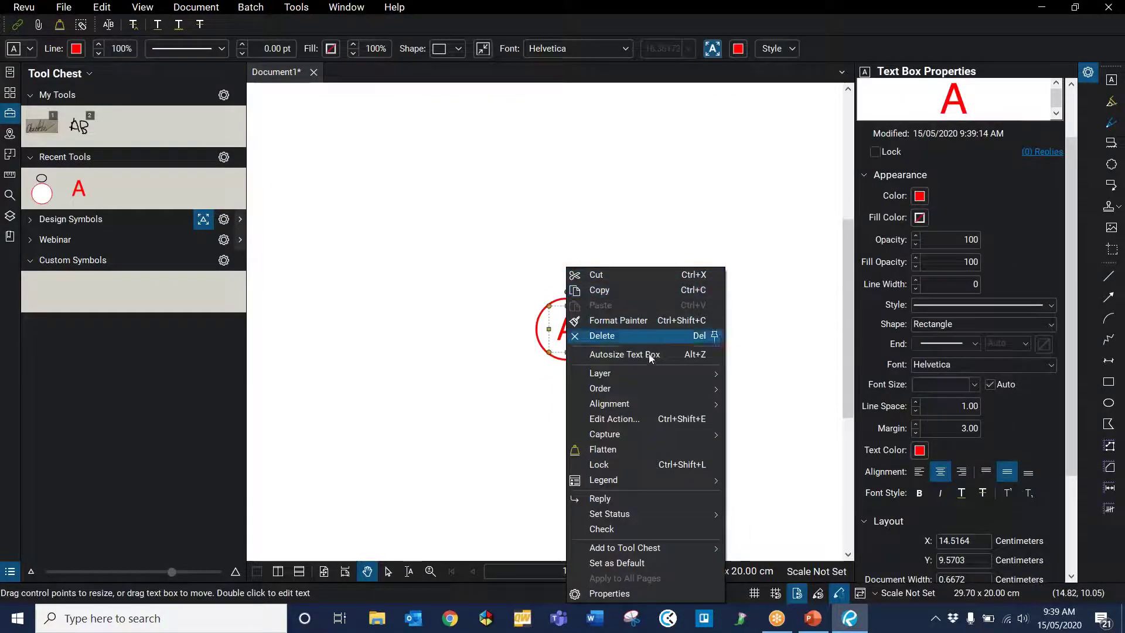
{"action": "mouse_move", "coordinate": [712, 389]}
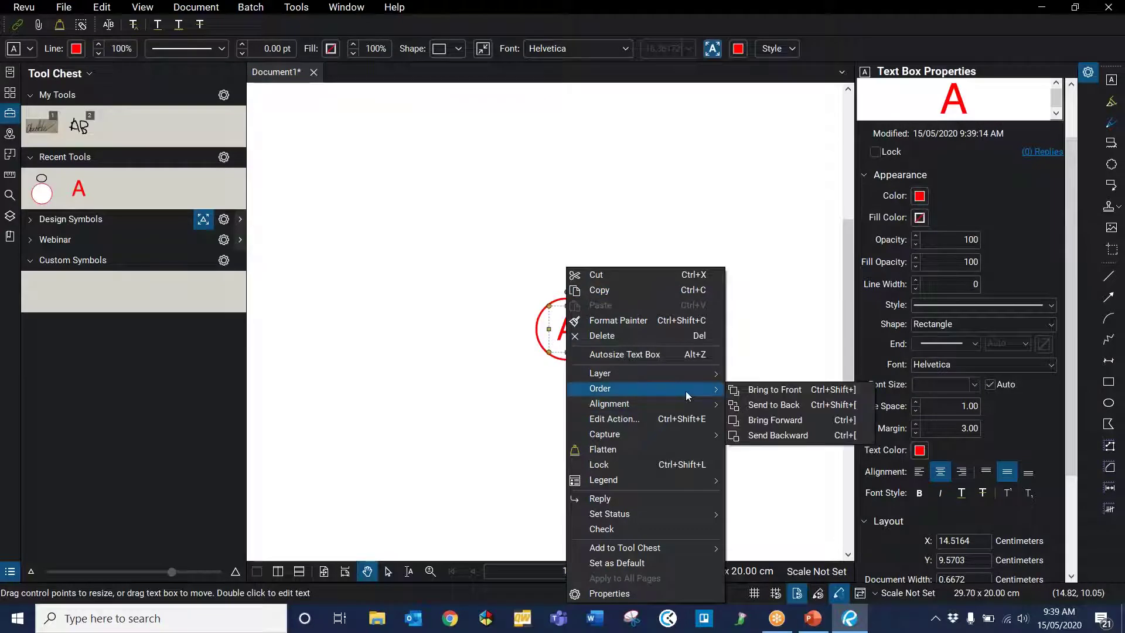
{"action": "left_click", "coordinate": [773, 405]}
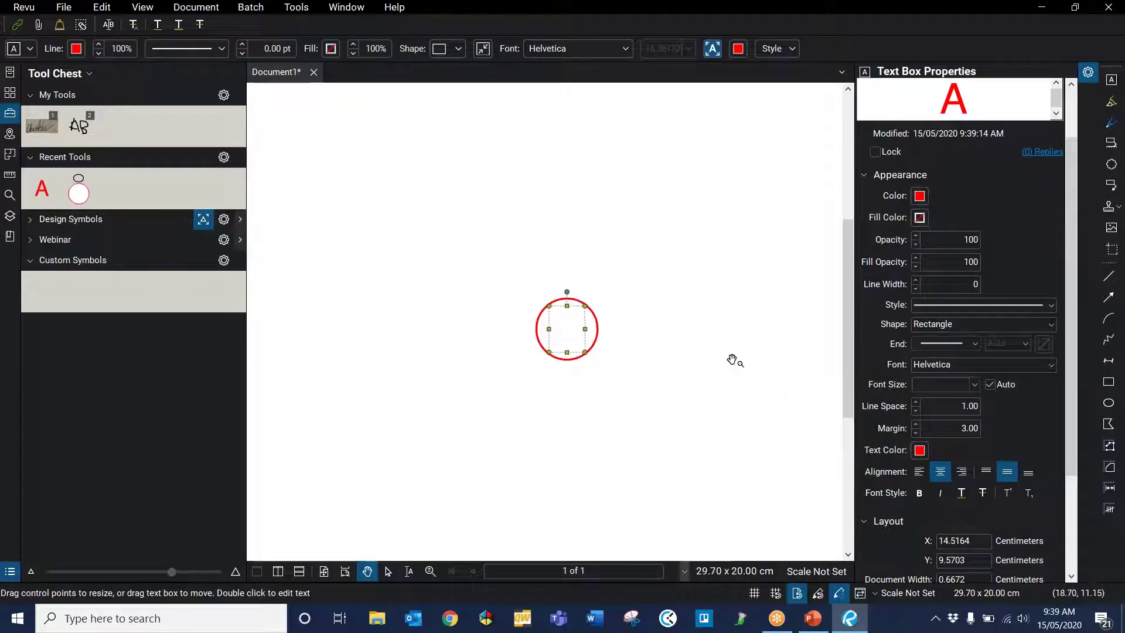
Send the white-filled circle to the back, behind the letter A
{"action": "left_click", "coordinate": [502, 319]}
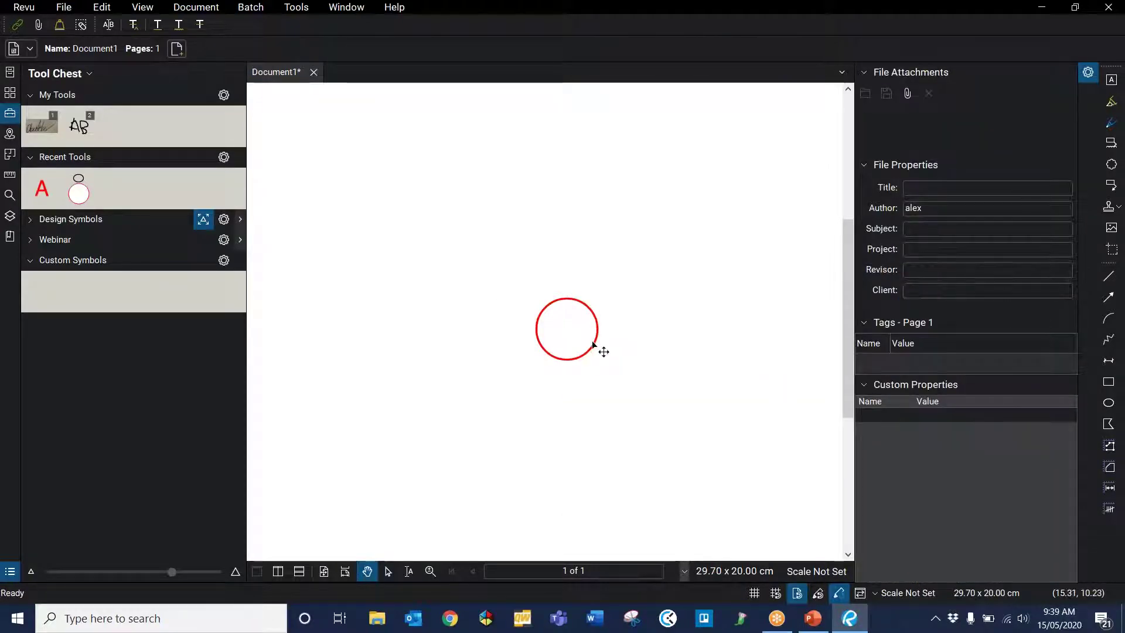
{"action": "left_click", "coordinate": [593, 344]}
{"action": "right_click", "coordinate": [594, 344]}
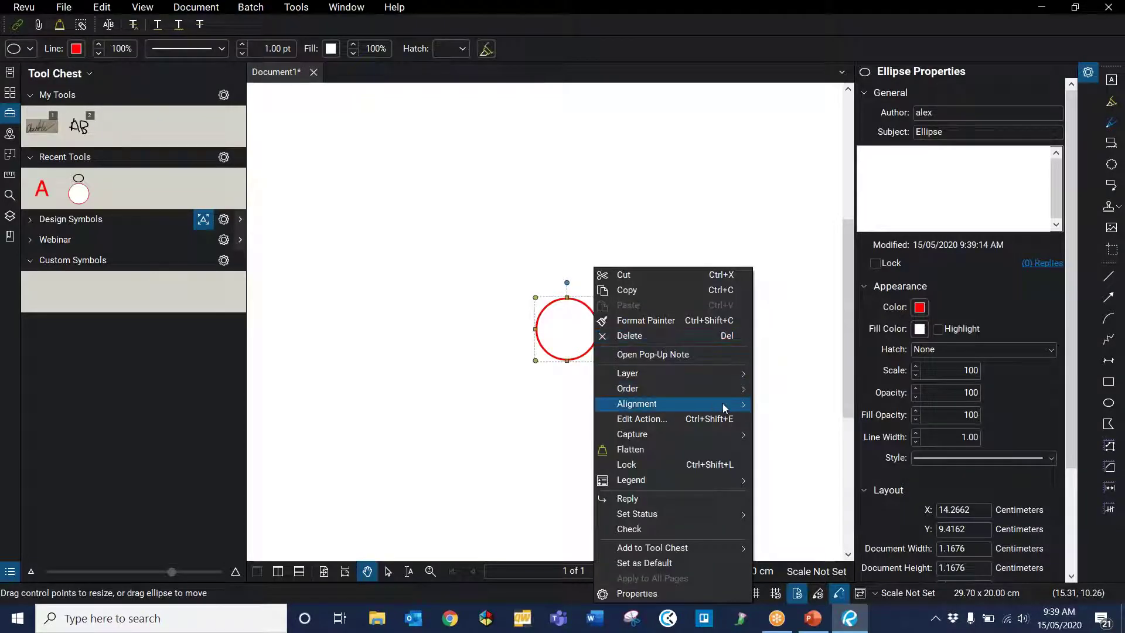
{"action": "mouse_move", "coordinate": [739, 395]}
{"action": "left_click", "coordinate": [815, 404]}
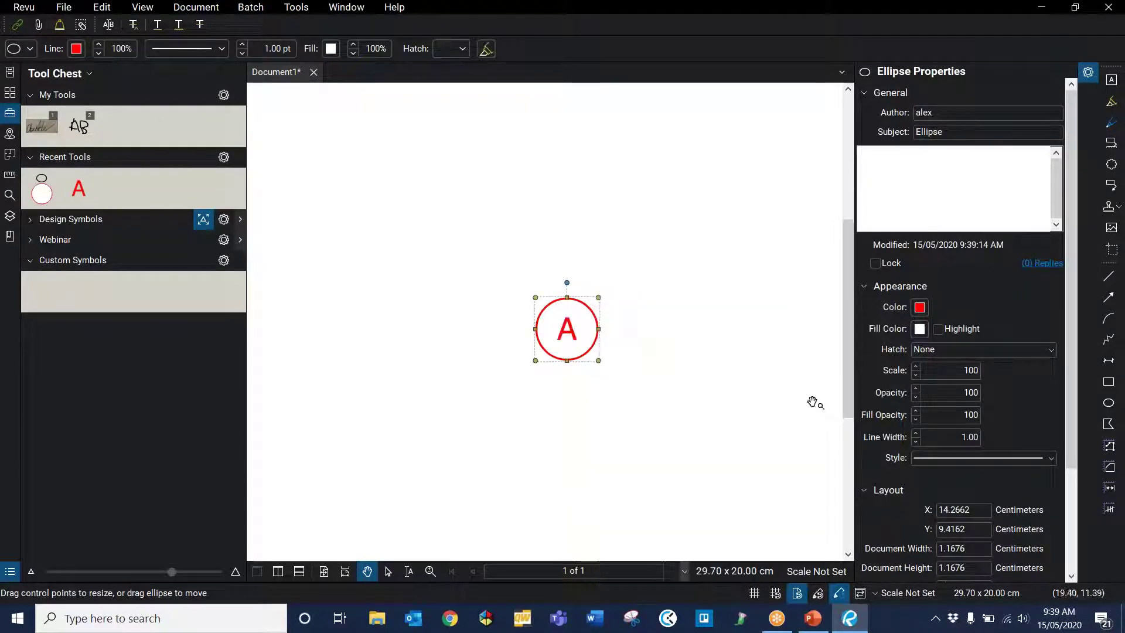
Group the white-filled circle and the letter A in front of it as a single symbol
{"action": "left_click", "coordinate": [650, 346]}
{"action": "left_click_drag", "start_coordinate": [701, 417], "coordinate": [432, 268]}
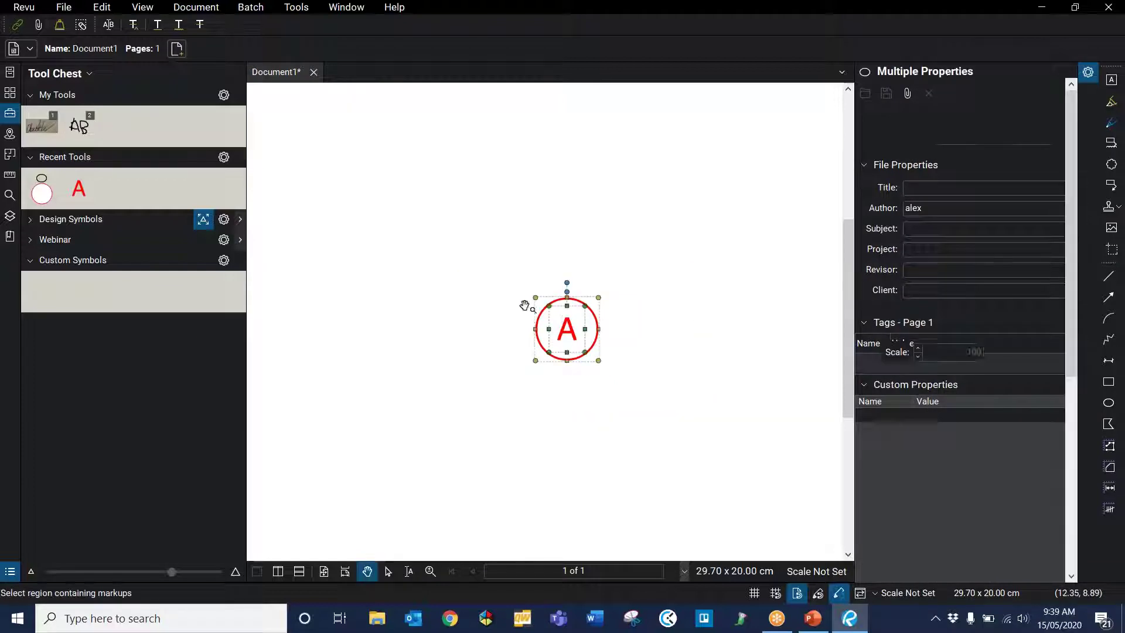
{"action": "right_click", "coordinate": [567, 323]}
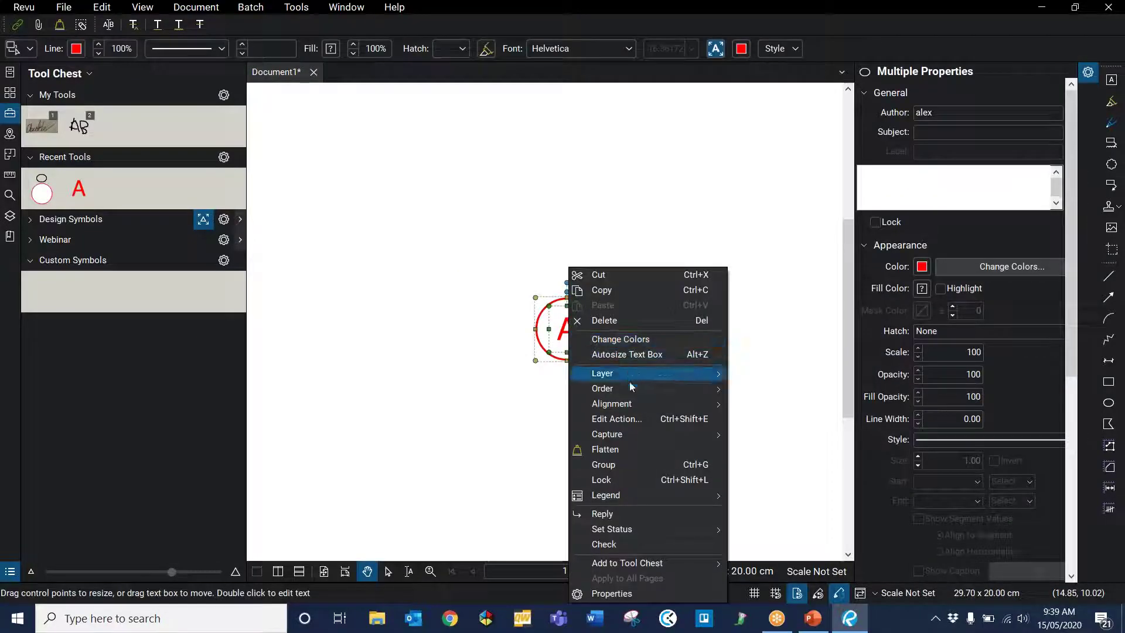
{"action": "left_click", "coordinate": [617, 458]}
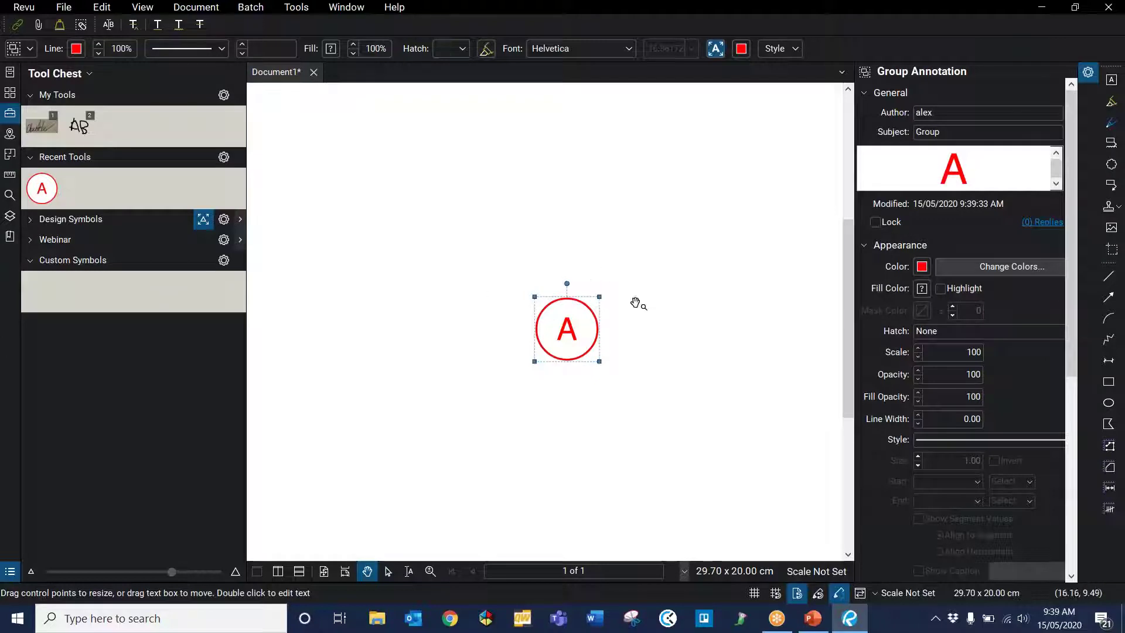
Add the grouped circle-and-A symbol to the Custom Symbols tool set in the Tool Chest
{"action": "right_click", "coordinate": [561, 336]}
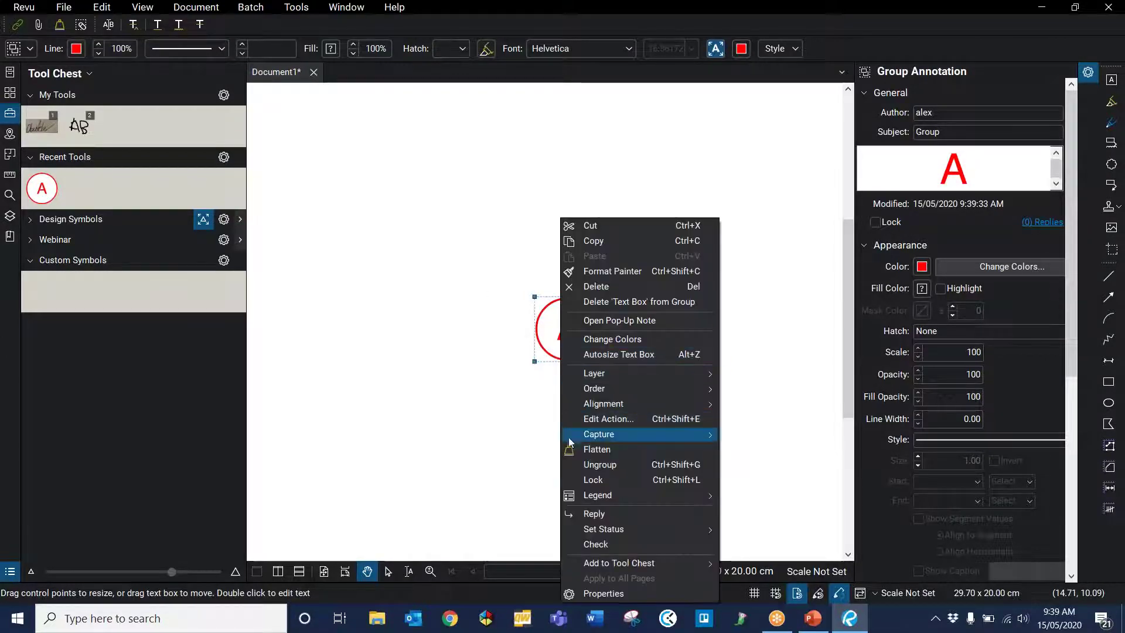
{"action": "mouse_move", "coordinate": [674, 564]}
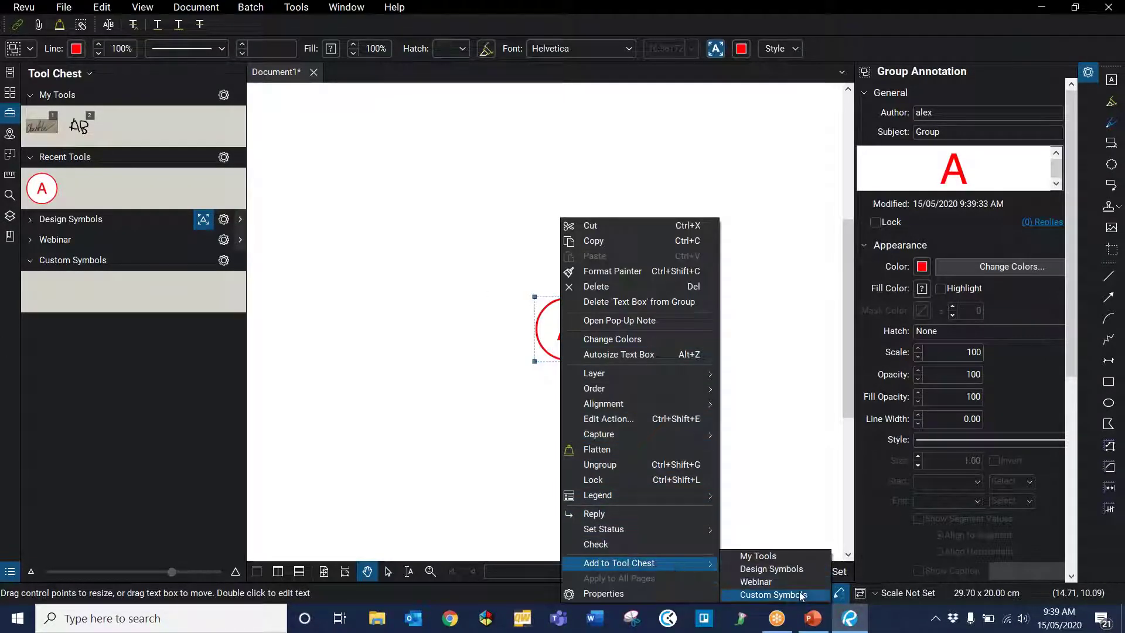
{"action": "left_click", "coordinate": [798, 596]}
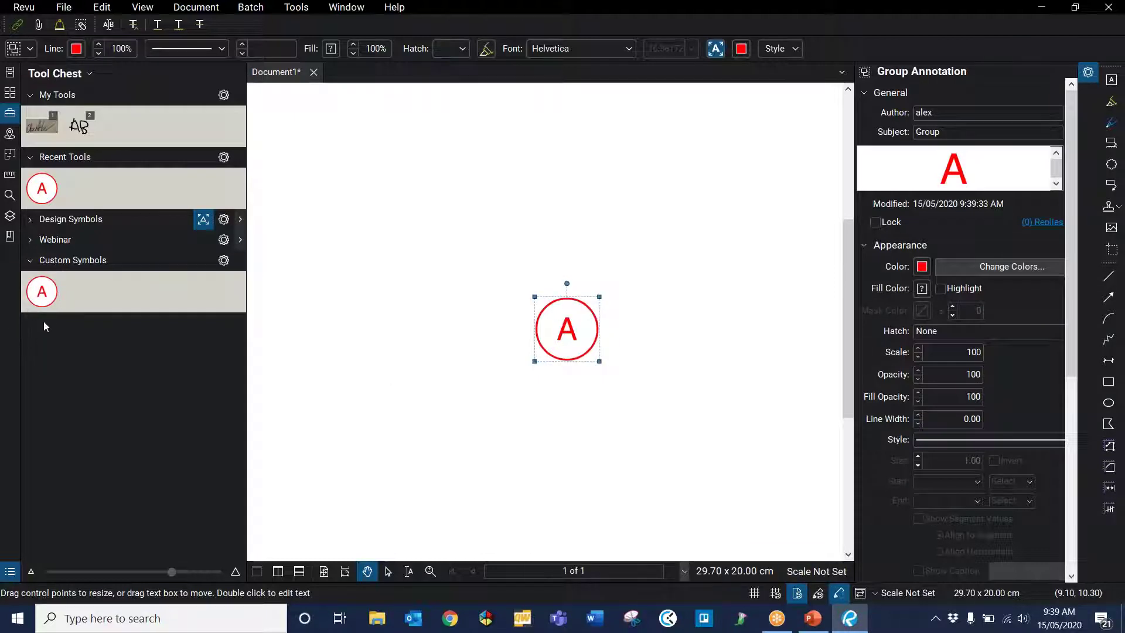
Switch the Custom Symbols tool set to the Detail display
{"action": "left_click", "coordinate": [223, 259]}
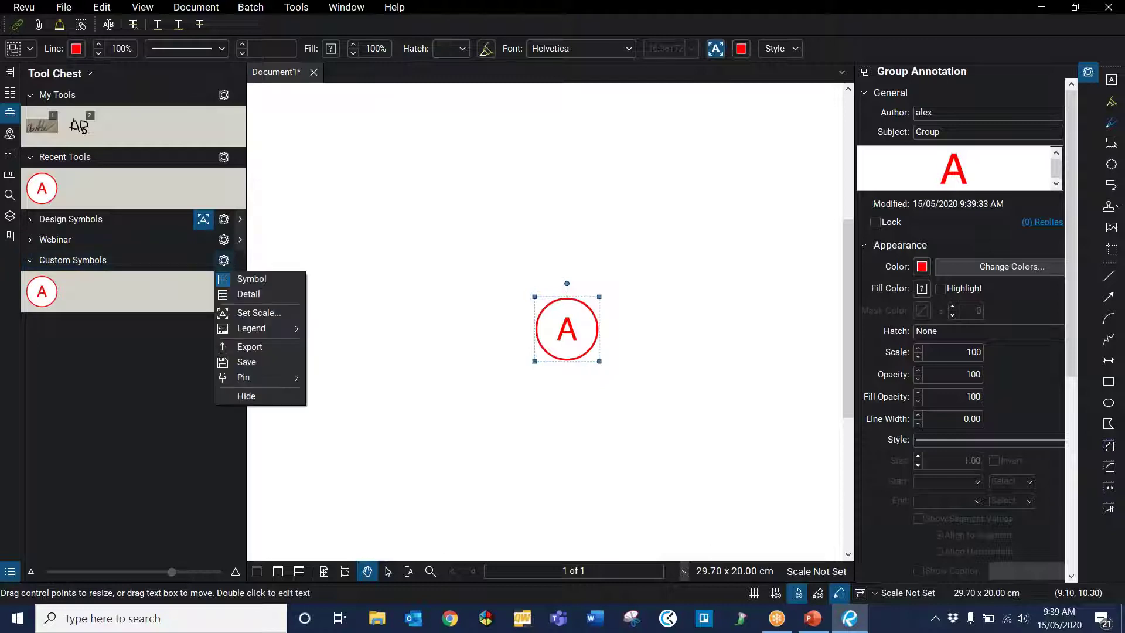
{"action": "left_click", "coordinate": [247, 294]}
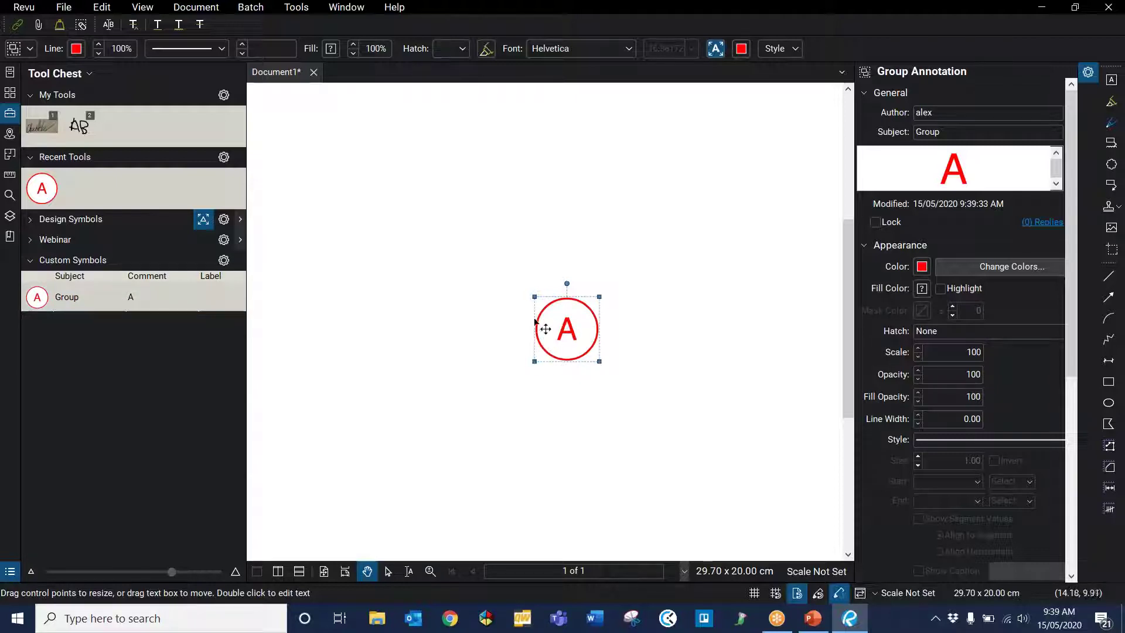
Change the letter inside the grouped circle symbol on the page to B
{"action": "left_click", "coordinate": [733, 321]}
{"action": "left_click", "coordinate": [584, 329]}
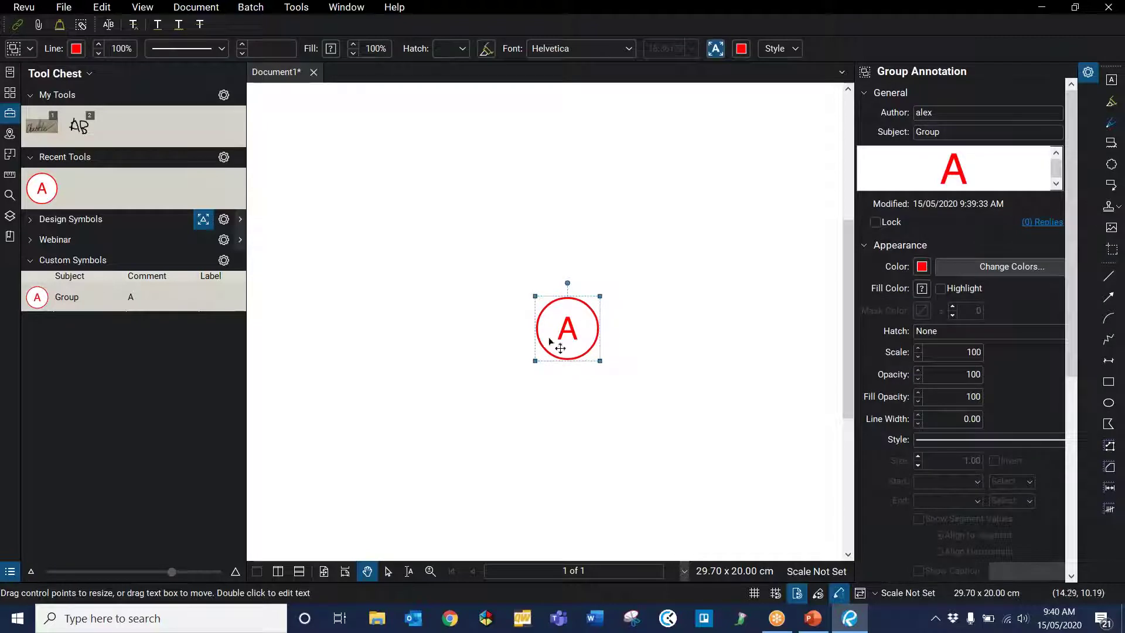
{"action": "double_click", "coordinate": [570, 337]}
{"action": "type", "text": "B"}
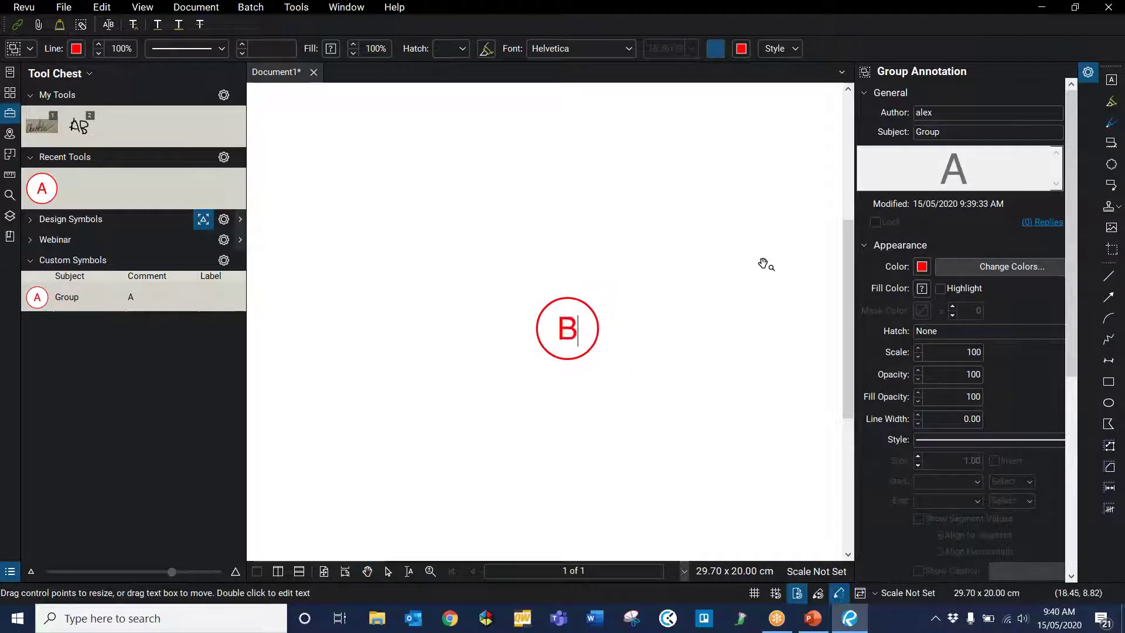
{"action": "key", "text": "Escape"}
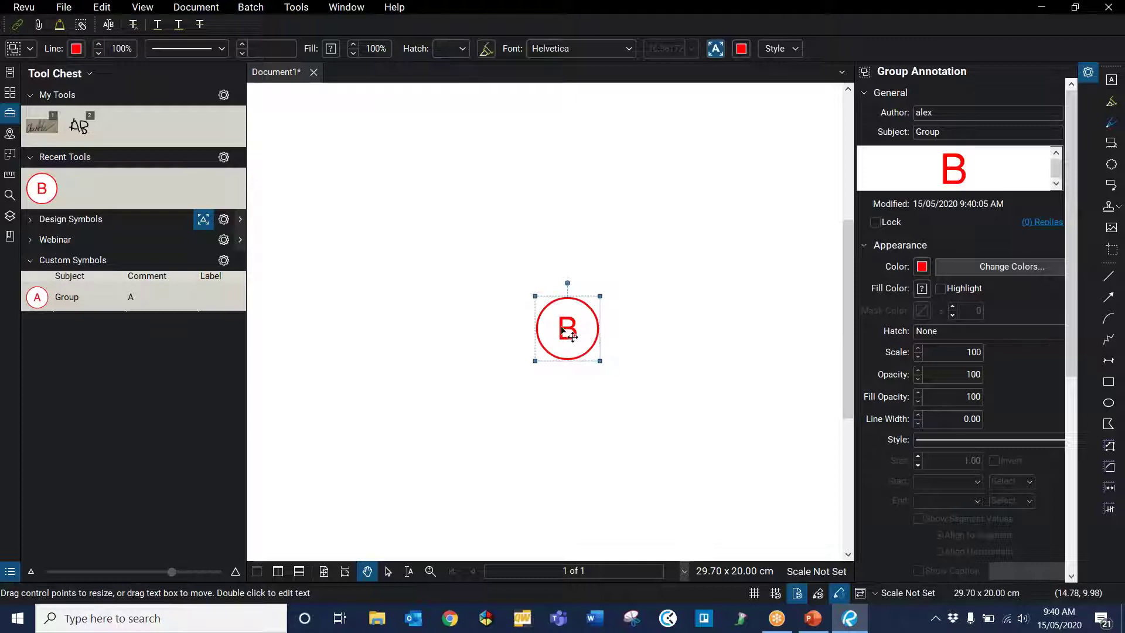
Move the letter B off-centre within the grouped symbol on the page, and undo the move
{"action": "left_click", "coordinate": [562, 326]}
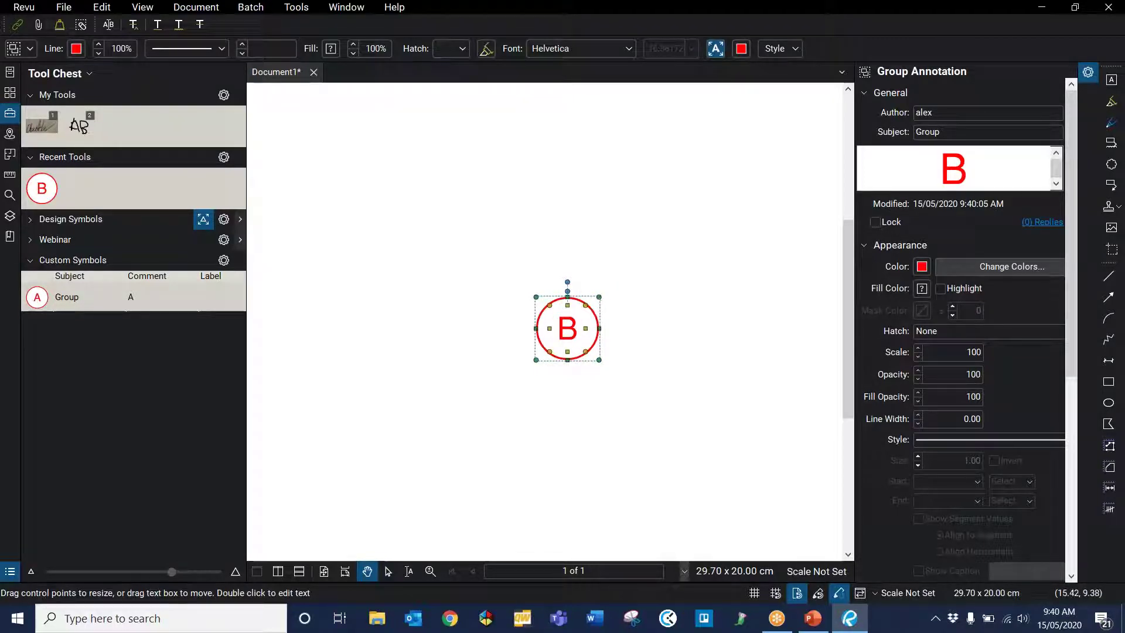
{"action": "left_click_drag", "start_coordinate": [610, 301], "coordinate": [579, 338]}
{"action": "key", "text": "ctrl+z"}
{"action": "key", "text": "ctrl+z"}
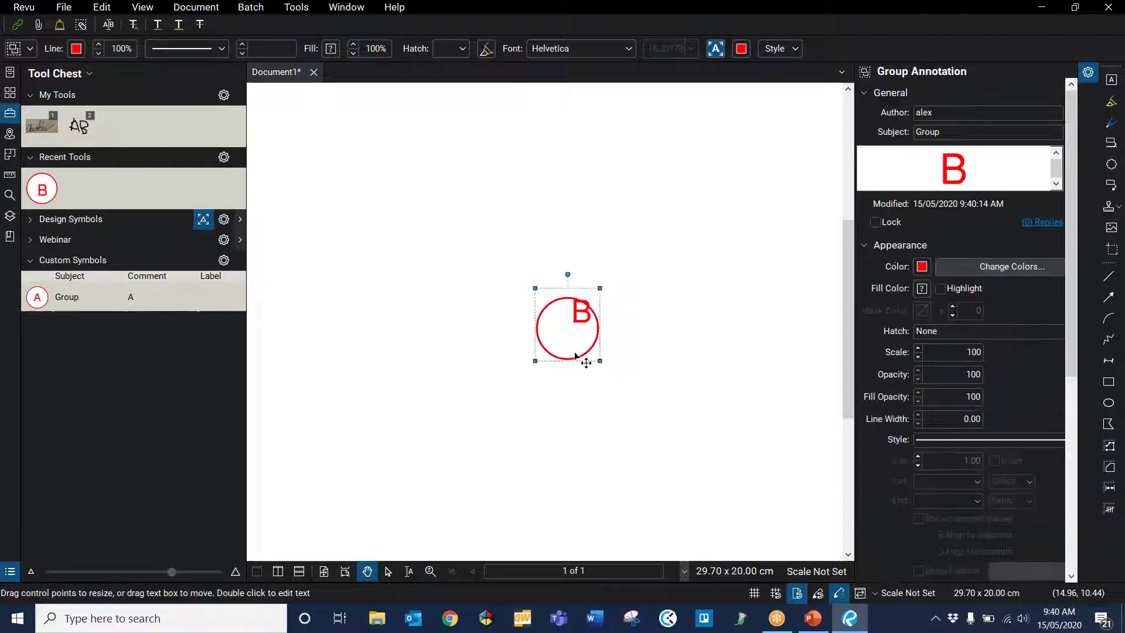
{"action": "left_click", "coordinate": [668, 319]}
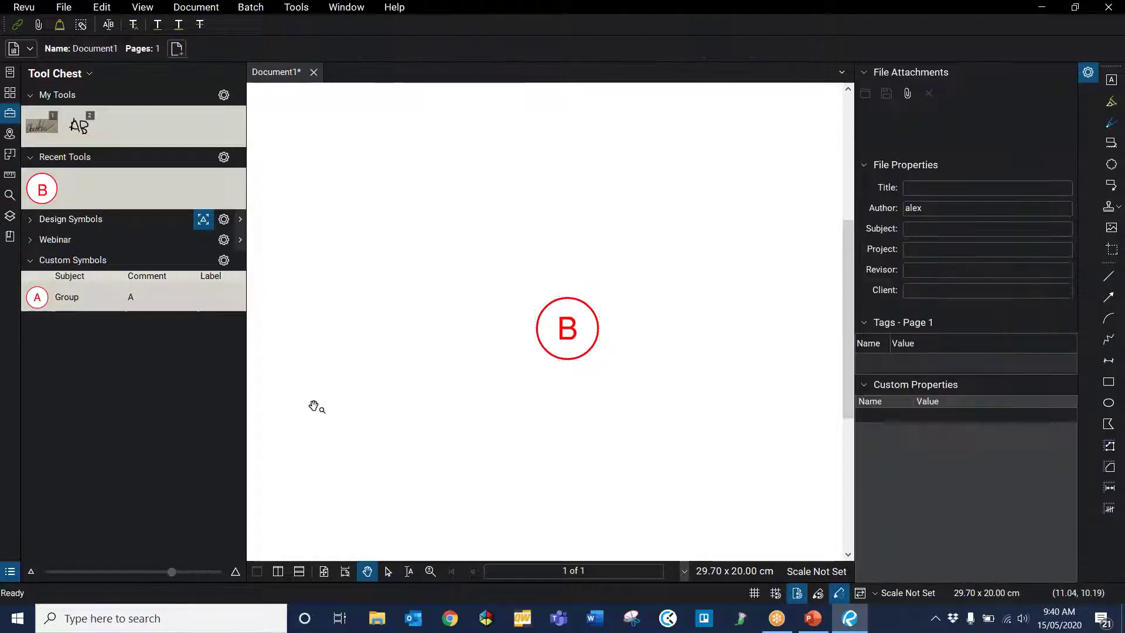
Set the comment of the saved symbol in Custom Symbols to B and preview its placement on the page without placing it
{"action": "left_click", "coordinate": [147, 299]}
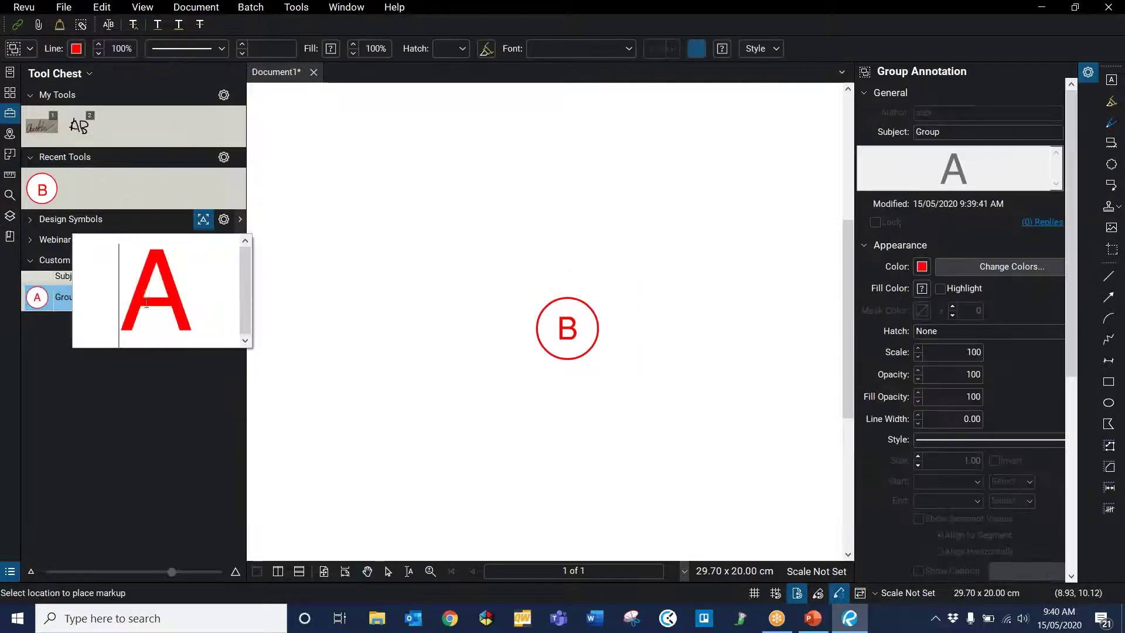
{"action": "double_click", "coordinate": [136, 285]}
{"action": "type", "text": "B"}
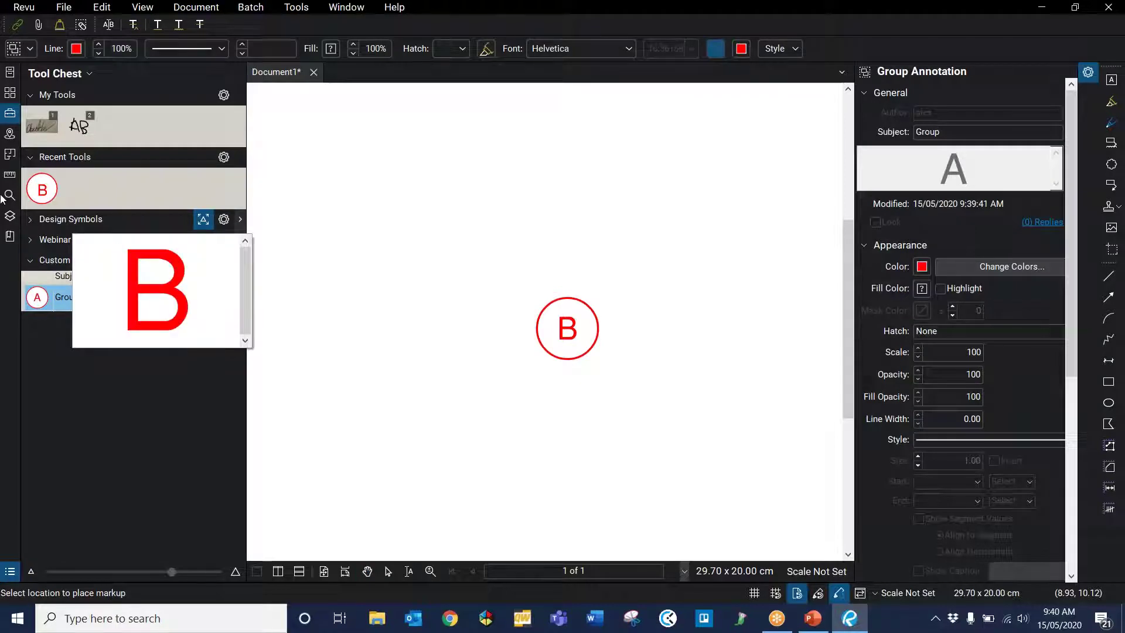
{"action": "left_click", "coordinate": [142, 343]}
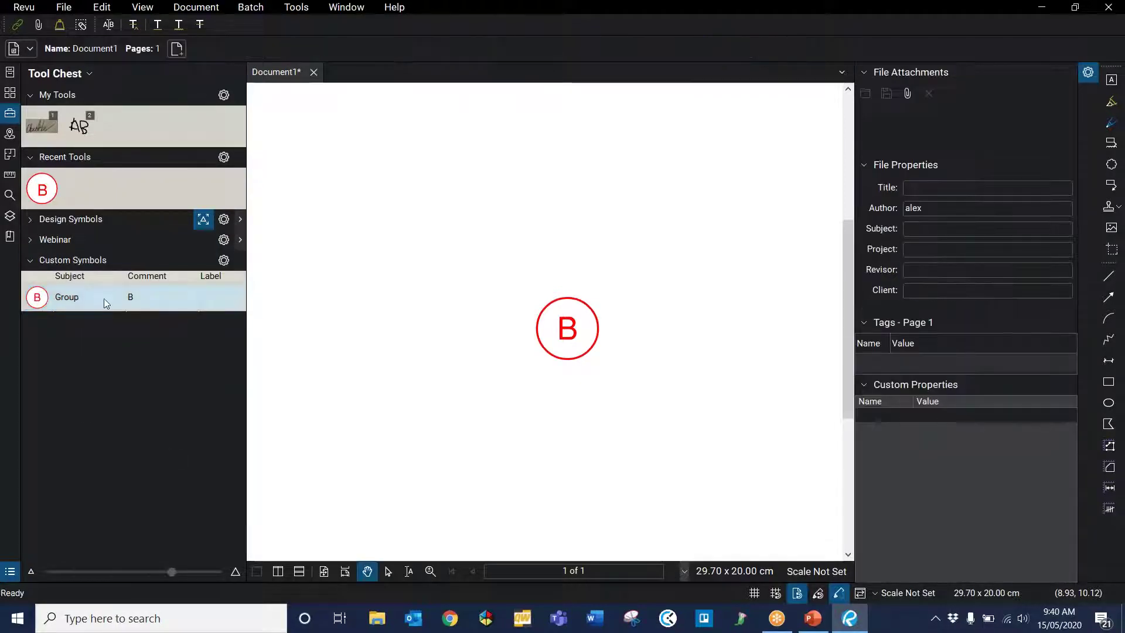
{"action": "left_click", "coordinate": [104, 298]}
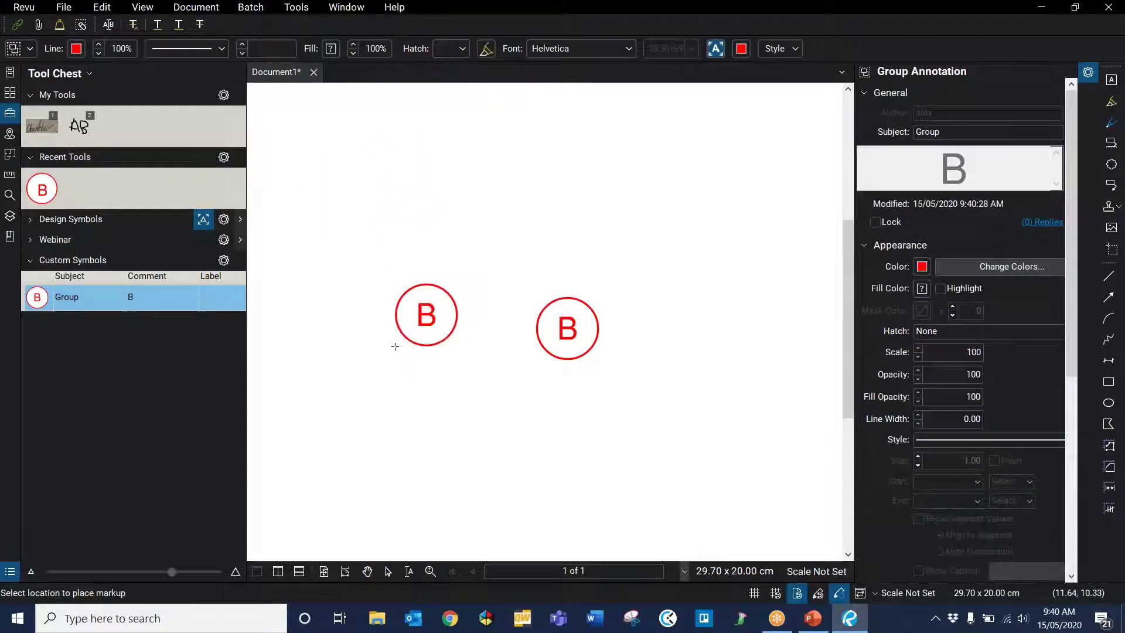
{"action": "key", "text": "Escape"}
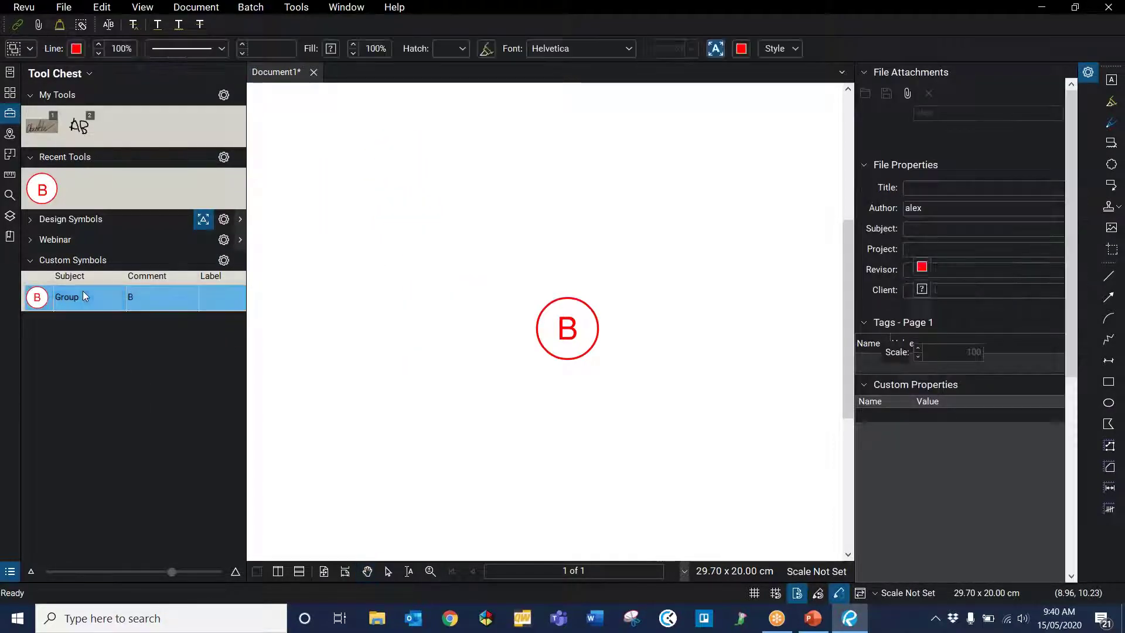
Set both the subject and the comment of the saved symbol in Custom Symbols to A
{"action": "left_click", "coordinate": [82, 293]}
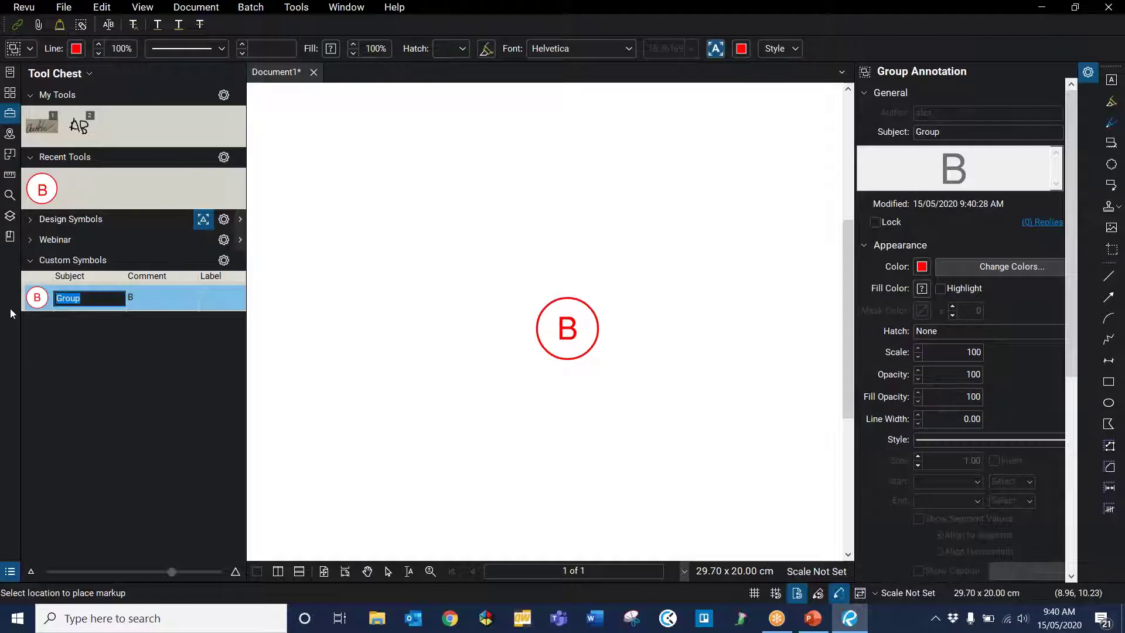
{"action": "type", "text": "A"}
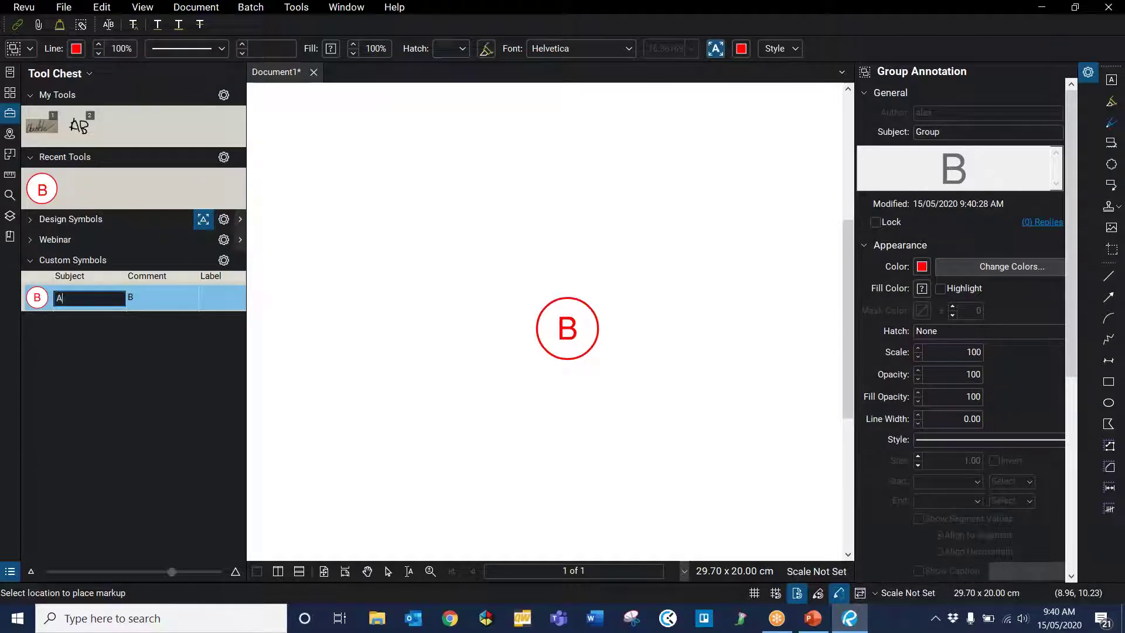
{"action": "key", "text": "Return"}
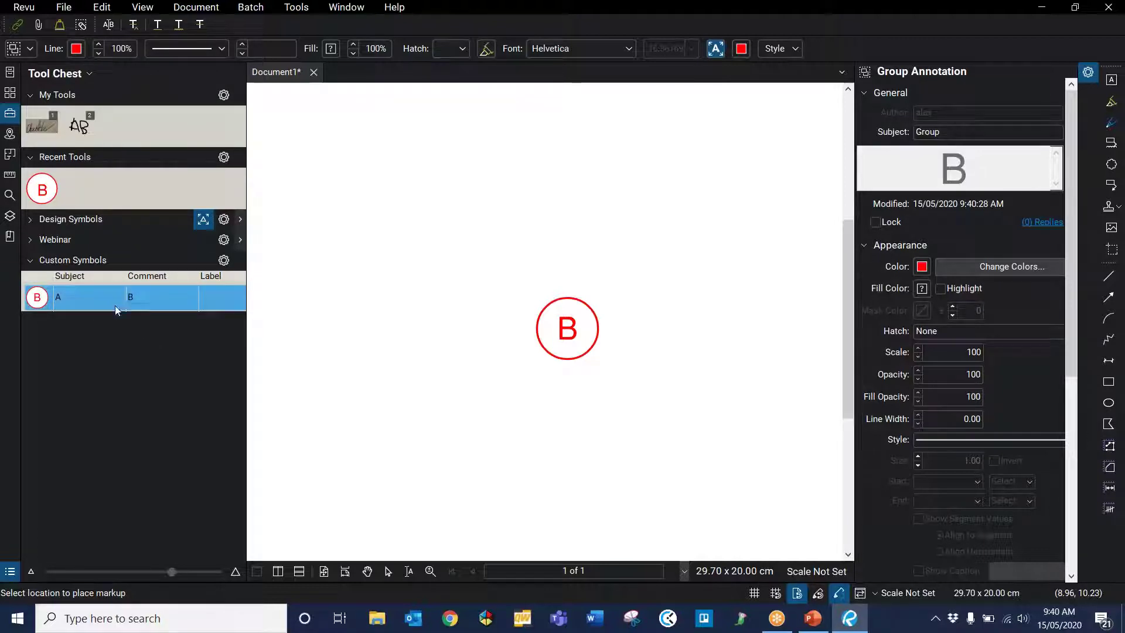
{"action": "double_click", "coordinate": [135, 293]}
{"action": "double_click", "coordinate": [155, 294]}
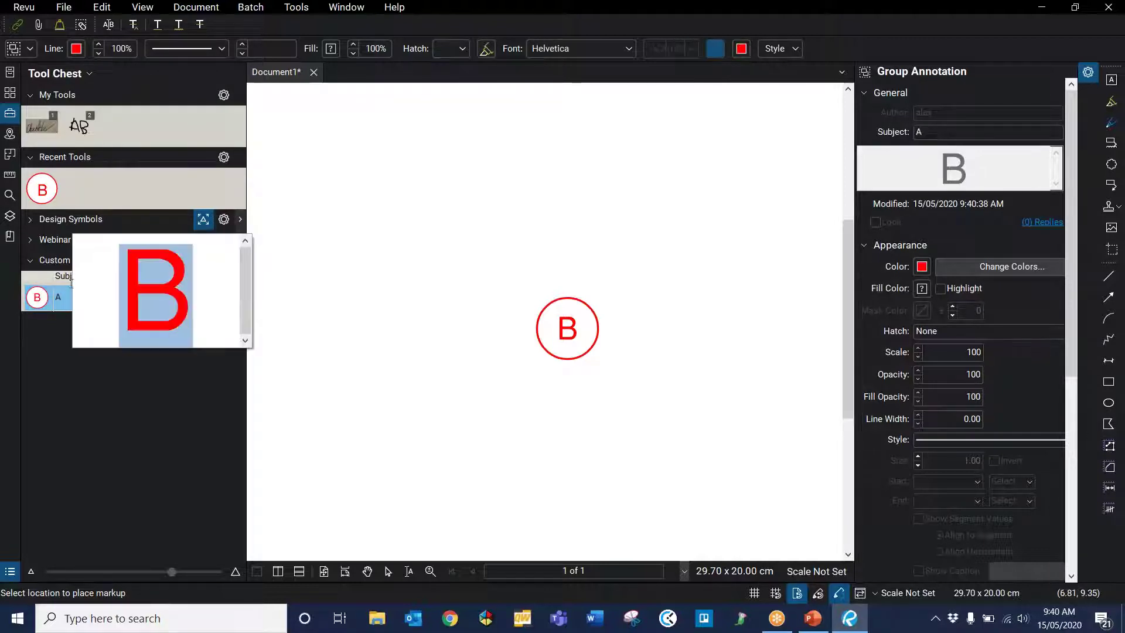
{"action": "type", "text": "A"}
{"action": "left_click", "coordinate": [69, 431]}
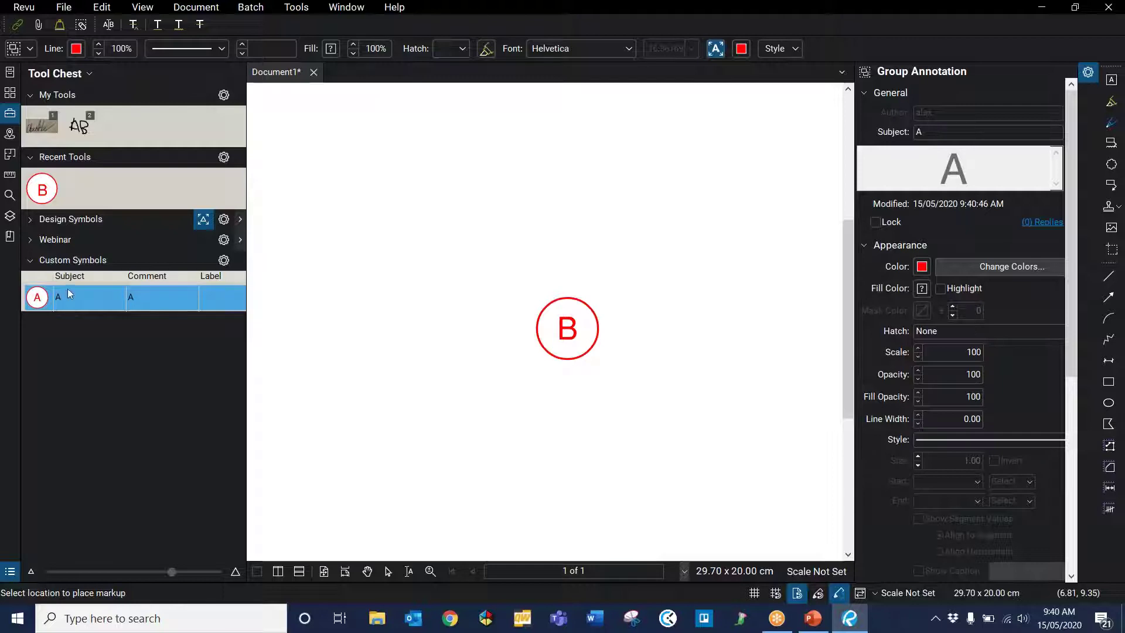
Define a sequence for the saved symbol in Custom Symbols with numbering style A, B, C, ..., no prefix, start 1 and increment 1
{"action": "right_click", "coordinate": [39, 299]}
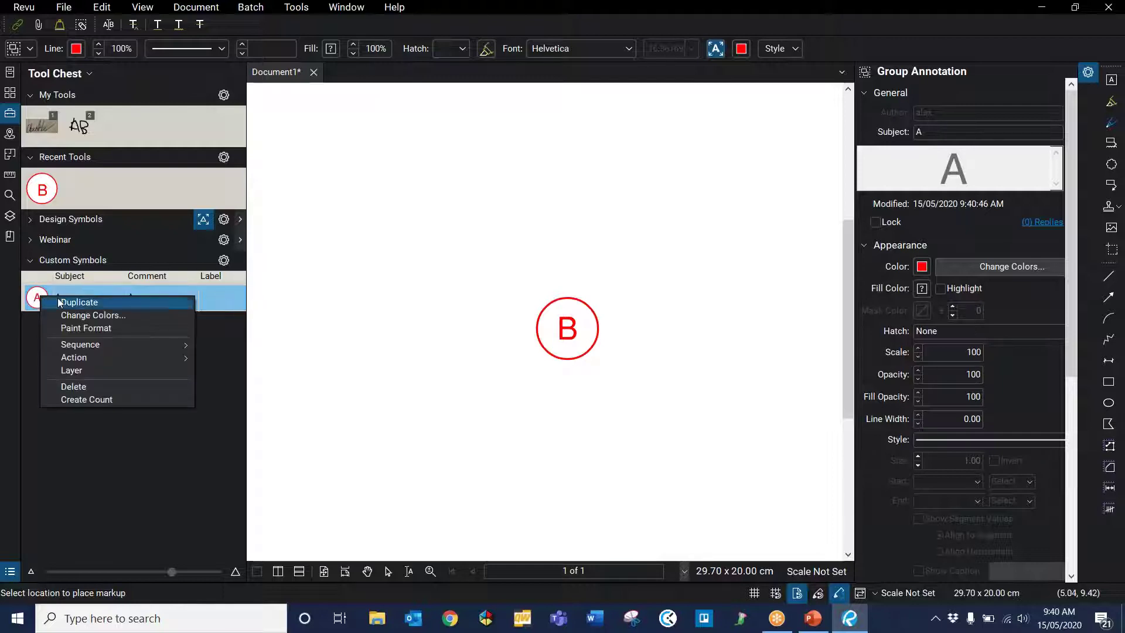
{"action": "mouse_move", "coordinate": [86, 347]}
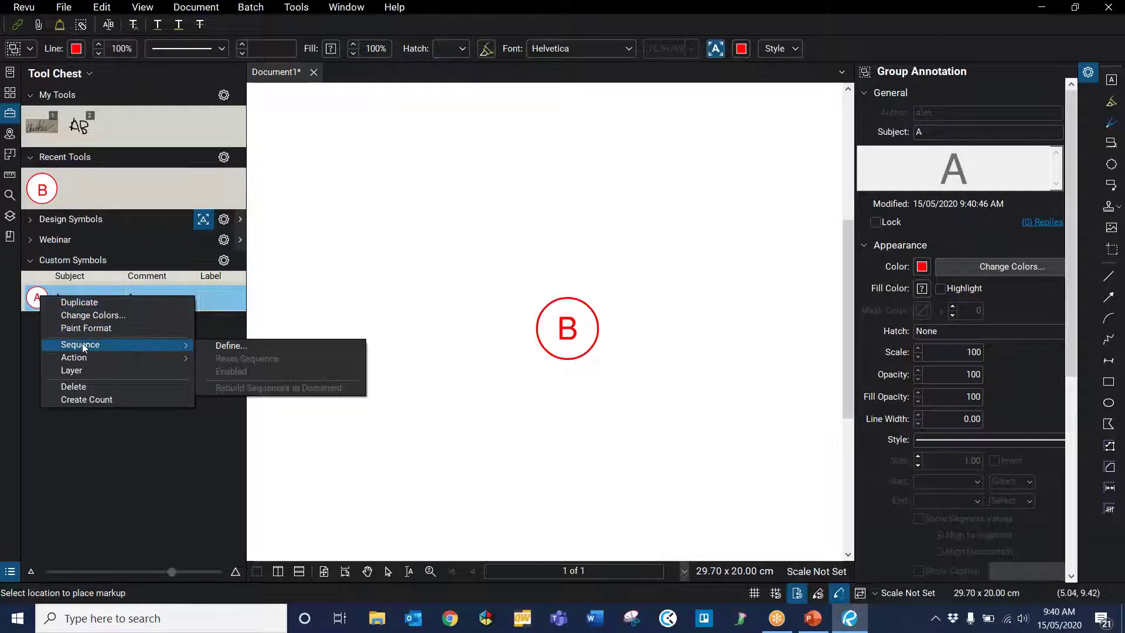
{"action": "left_click", "coordinate": [230, 346]}
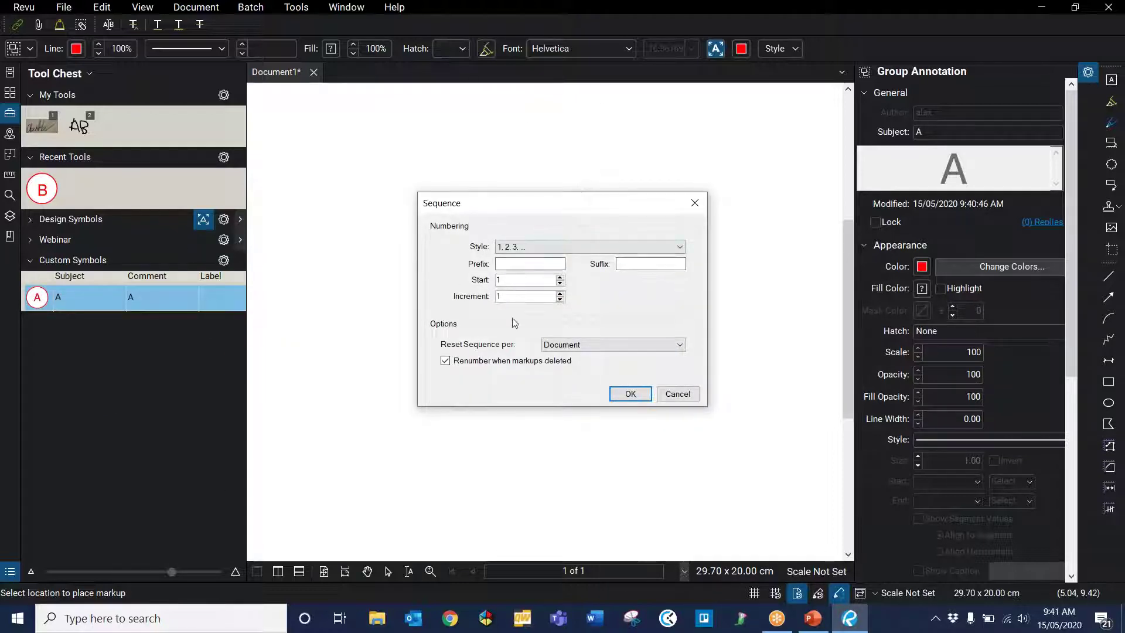
{"action": "left_click", "coordinate": [516, 245]}
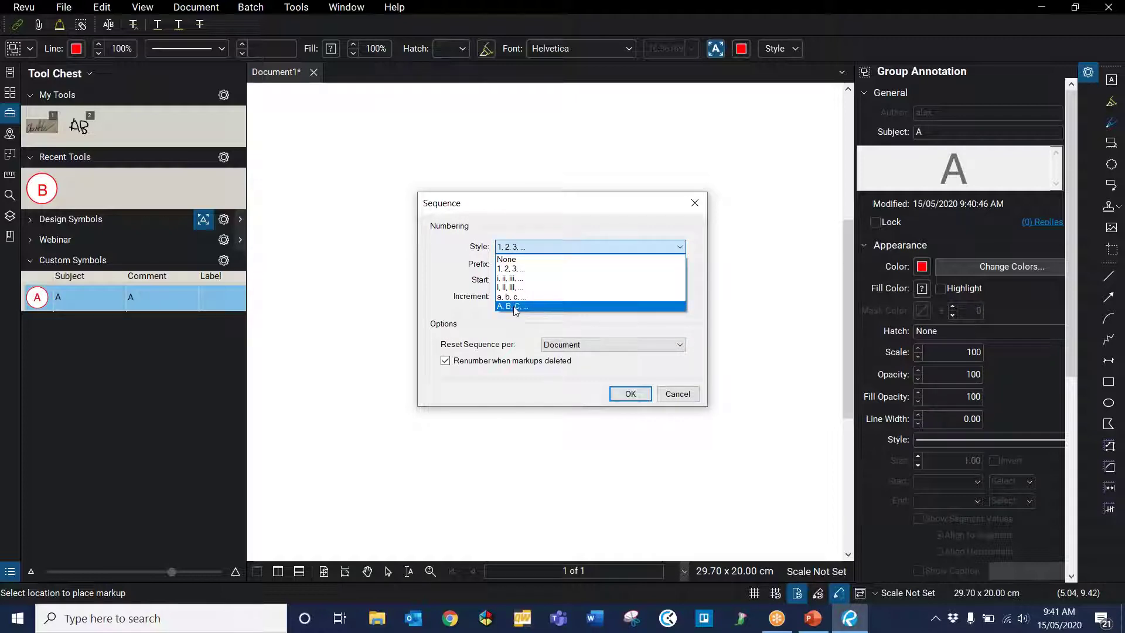
{"action": "left_click", "coordinate": [516, 306]}
{"action": "left_click", "coordinate": [518, 263]}
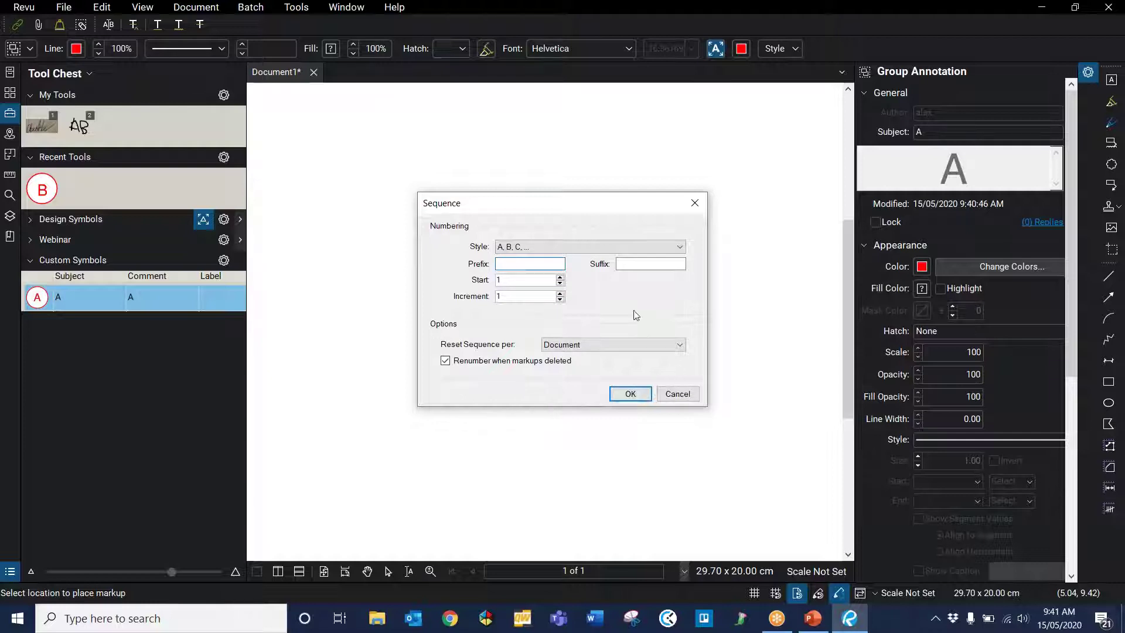
{"action": "type", "text": "1"}
{"action": "key", "text": "BackSpace"}
{"action": "double_click", "coordinate": [497, 295]}
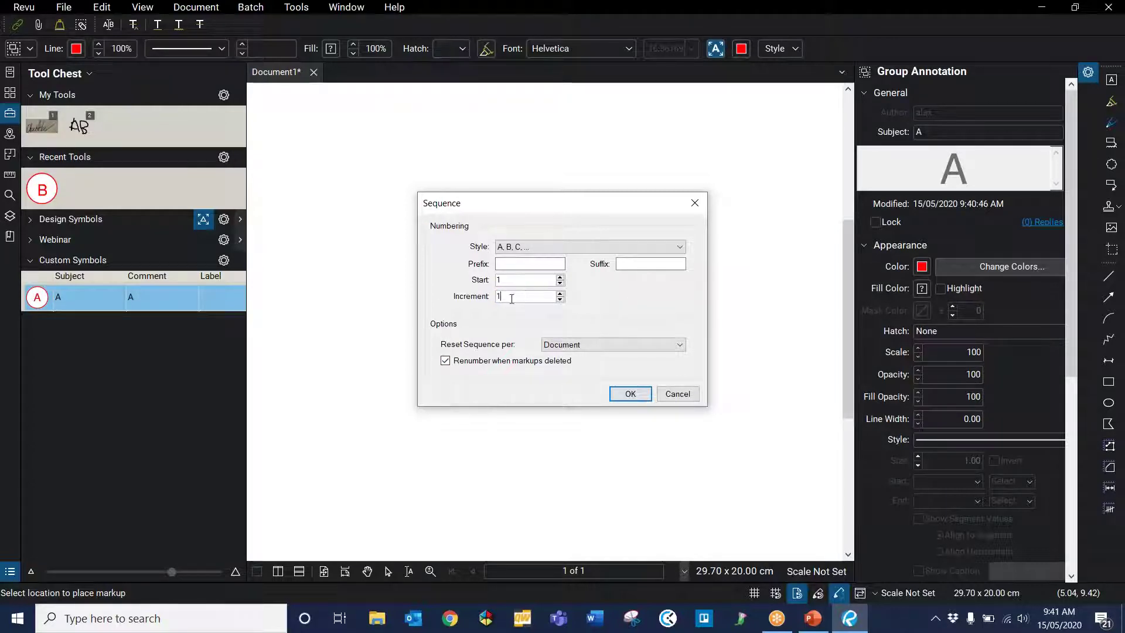
{"action": "left_click", "coordinate": [630, 393]}
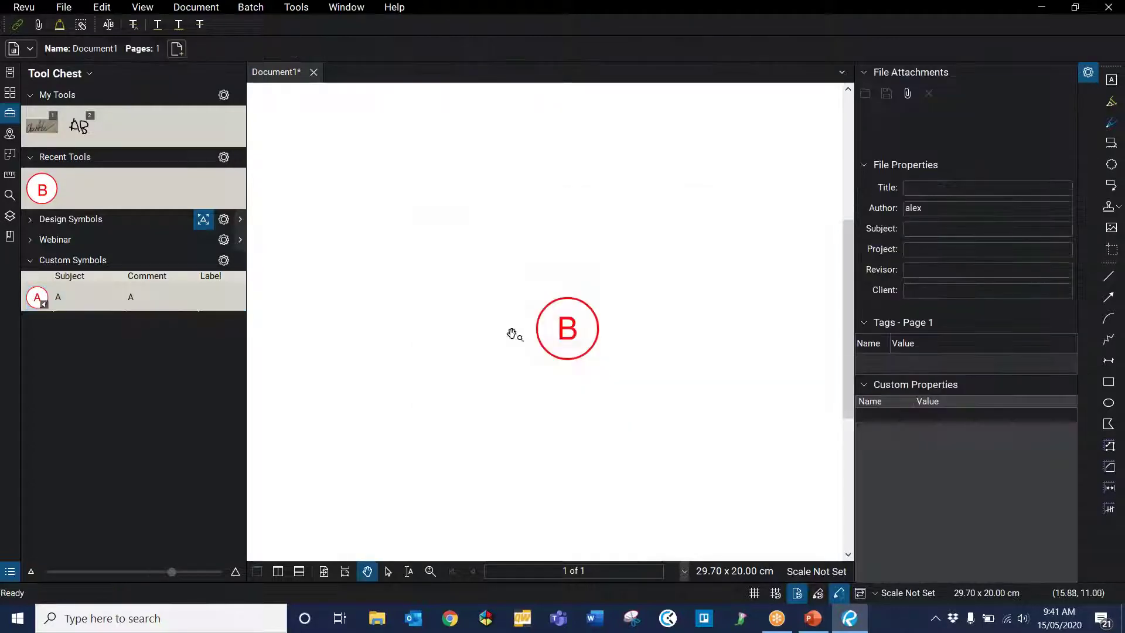
Place seven sequenced symbols, A through G, from Custom Symbols at scattered spots on the page
{"action": "left_click", "coordinate": [44, 303]}
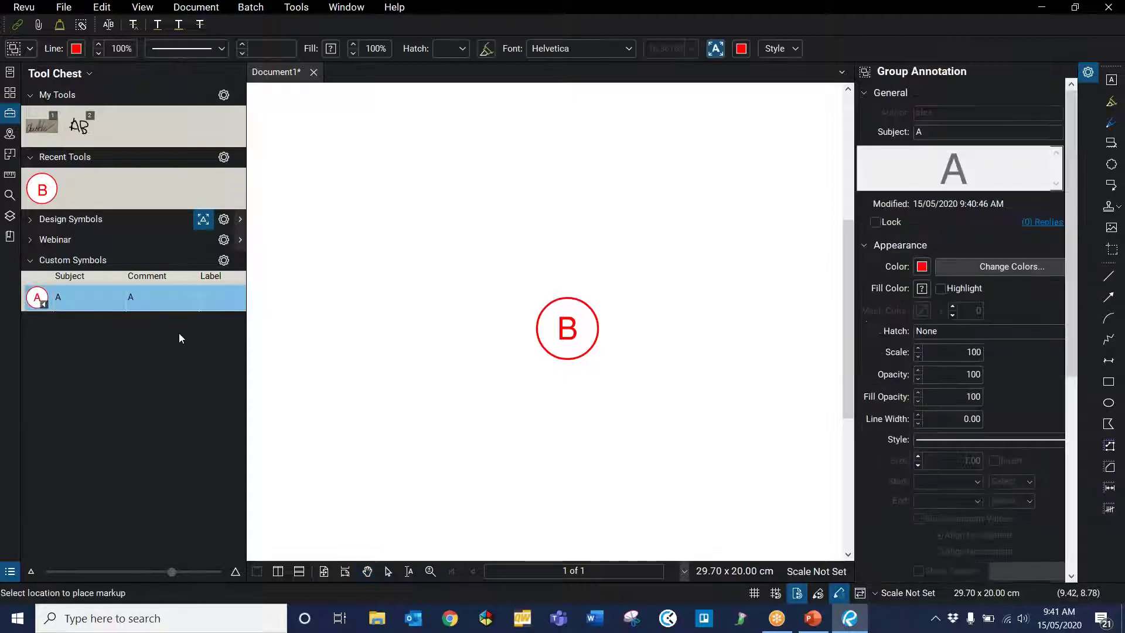
{"action": "left_click", "coordinate": [343, 212]}
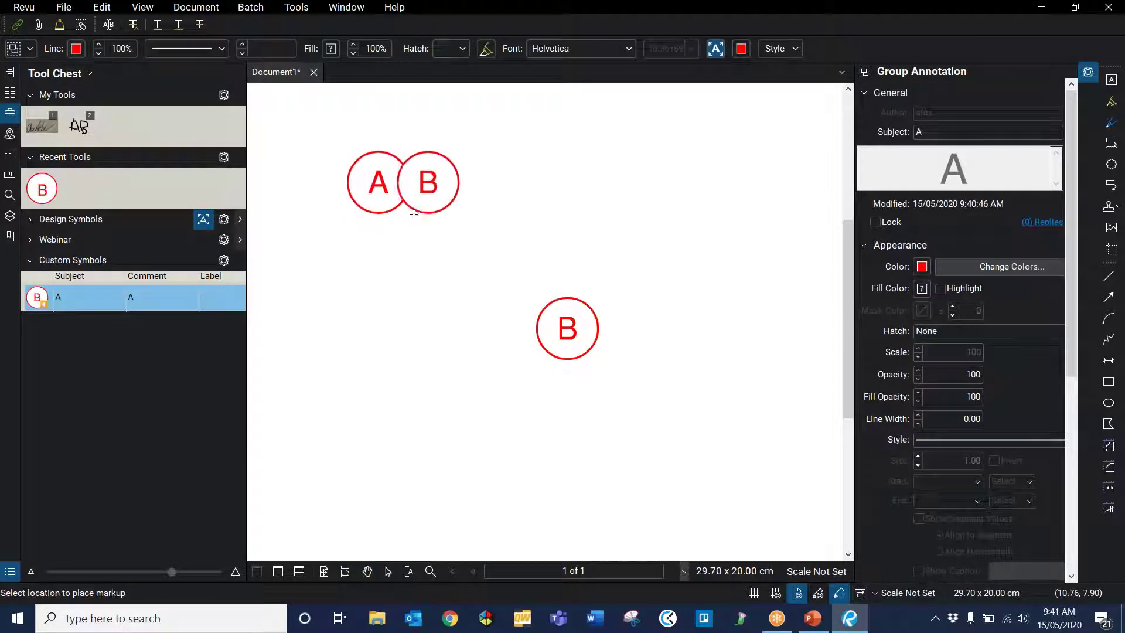
{"action": "left_click", "coordinate": [514, 205]}
{"action": "left_click", "coordinate": [719, 231]}
{"action": "left_click", "coordinate": [484, 271]}
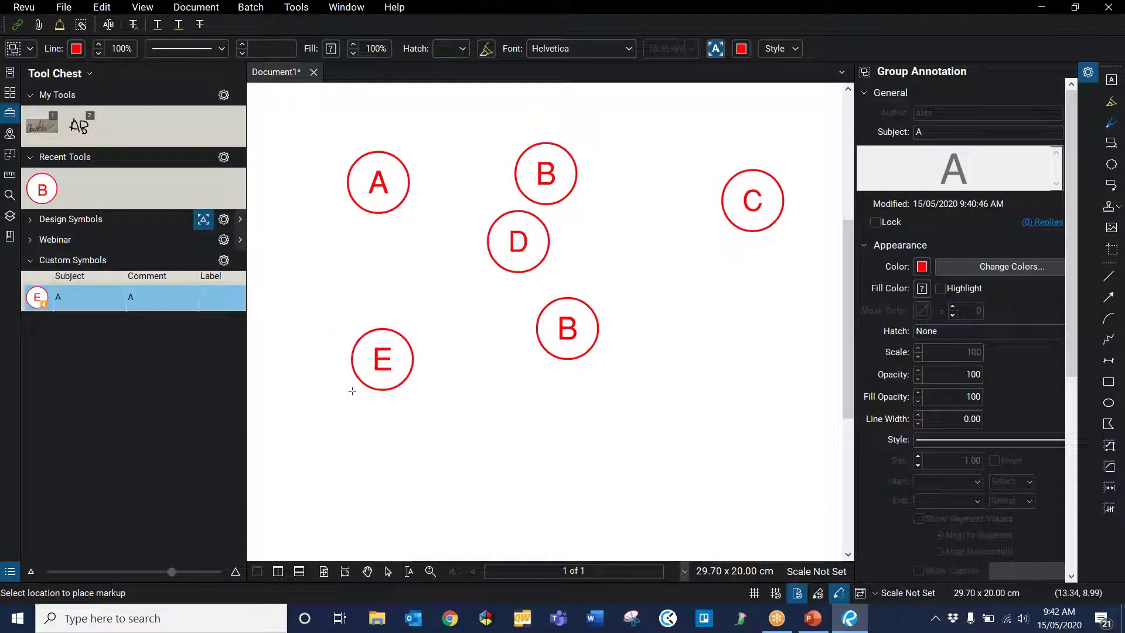
{"action": "left_click", "coordinate": [349, 390]}
{"action": "left_click", "coordinate": [414, 474]}
{"action": "left_click", "coordinate": [540, 479]}
{"action": "key", "text": "Escape"}
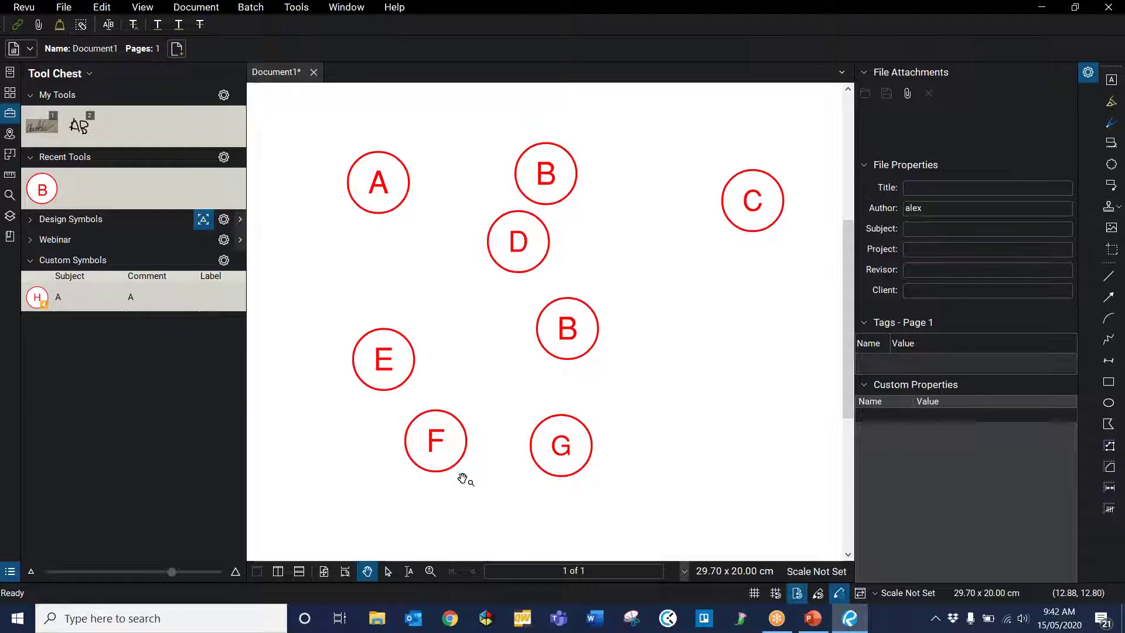
Delete all the circle symbols from the page
{"action": "scroll", "coordinate": [531, 443], "scroll_direction": "down", "scroll_amount": 2}
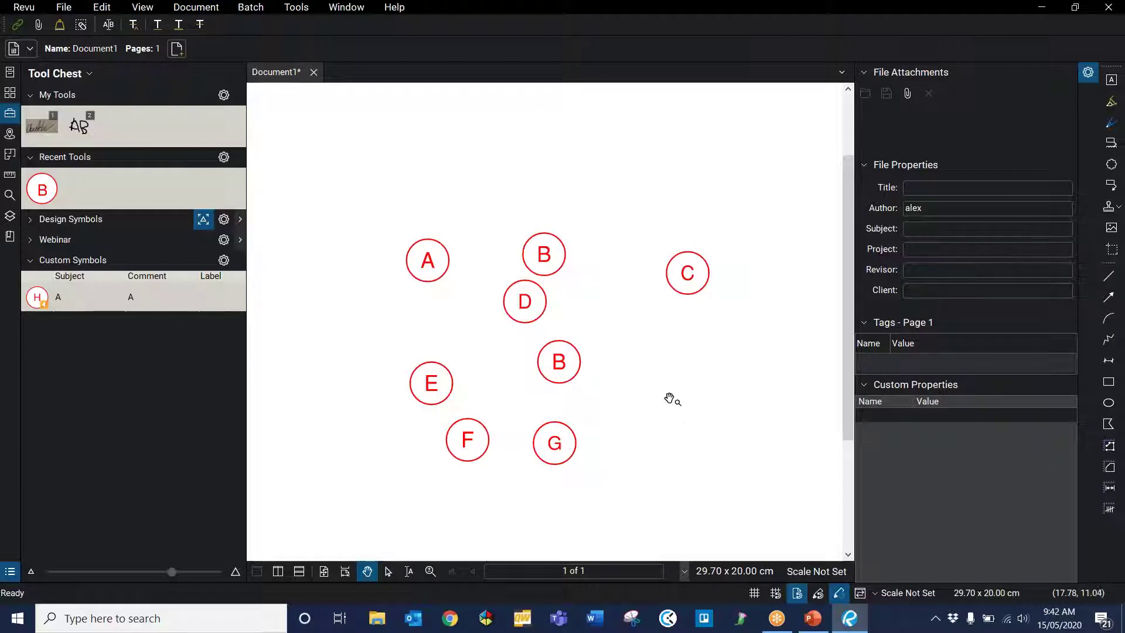
{"action": "scroll", "coordinate": [721, 284], "scroll_direction": "down", "scroll_amount": 2}
{"action": "left_click_drag", "start_coordinate": [766, 477], "coordinate": [357, 176]}
{"action": "key", "text": "Delete"}
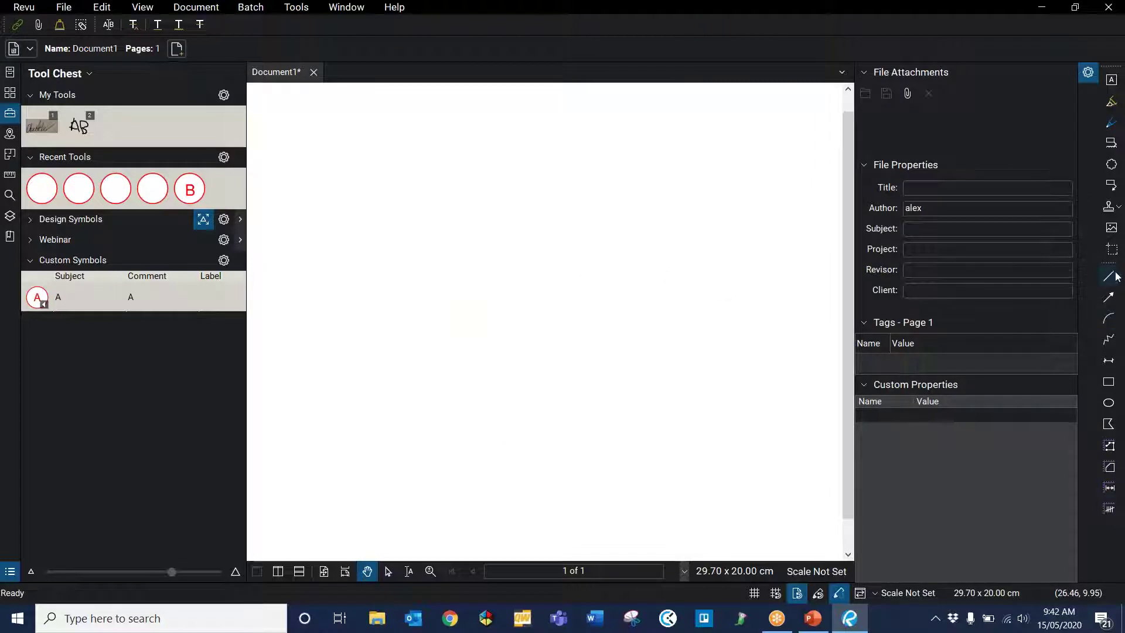
Draw a nearly horizontal line about 13.1 cm long across the upper half of the page
{"action": "key", "text": "l"}
{"action": "left_click_drag", "start_coordinate": [343, 284], "coordinate": [683, 276]}
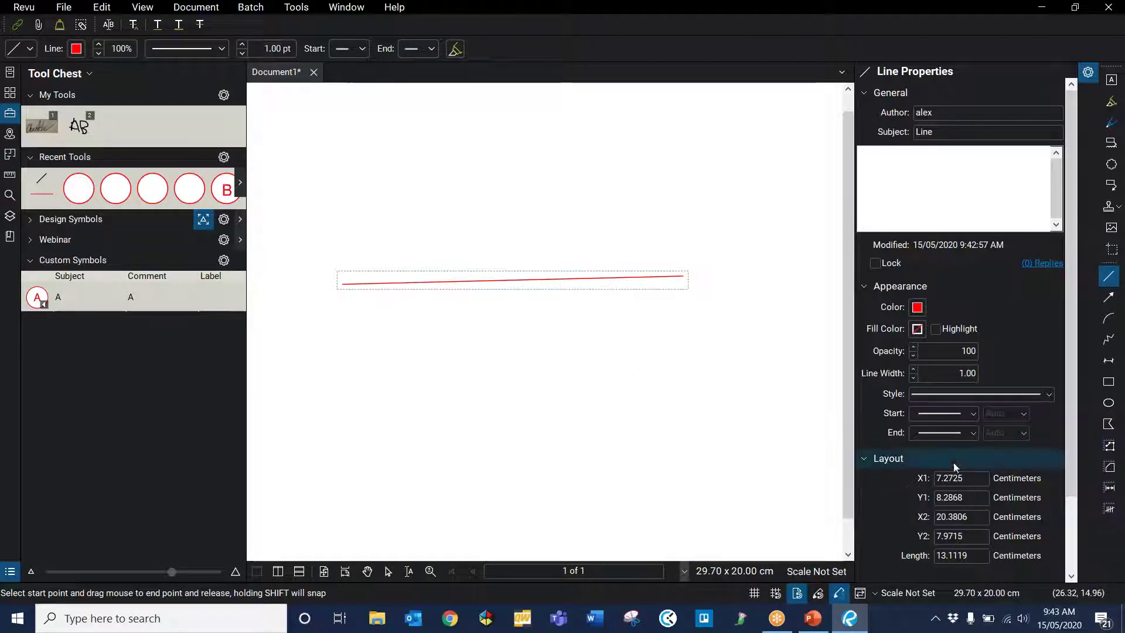
Create a new line style set titled Water lines, overwriting the existing set of that name
{"action": "left_click", "coordinate": [998, 396]}
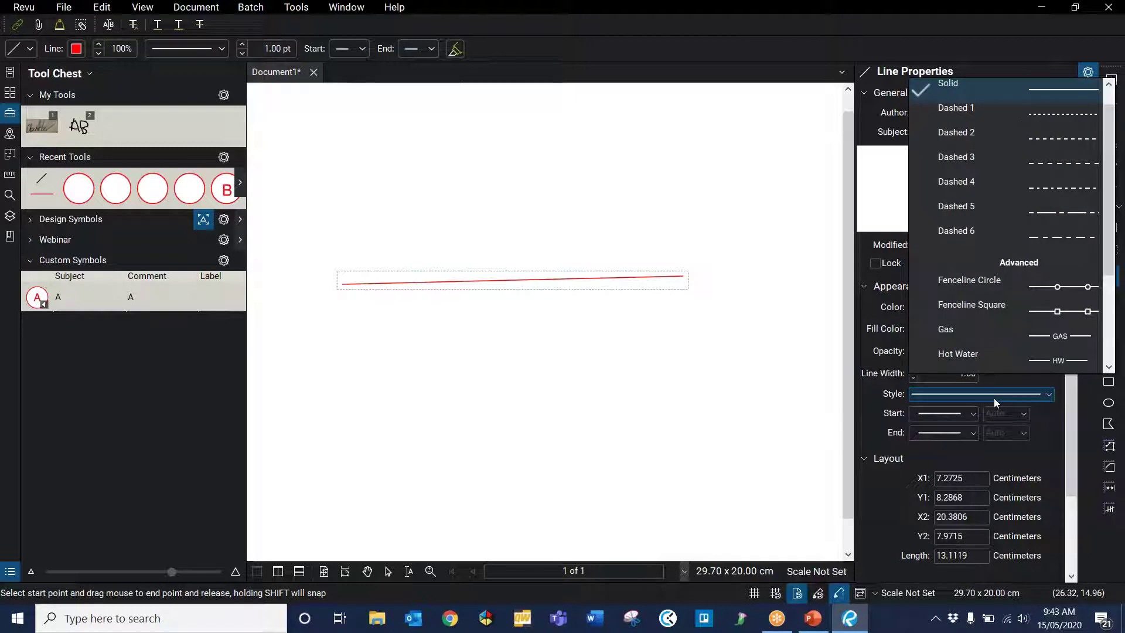
{"action": "scroll", "coordinate": [1071, 293], "scroll_direction": "down", "scroll_amount": 3}
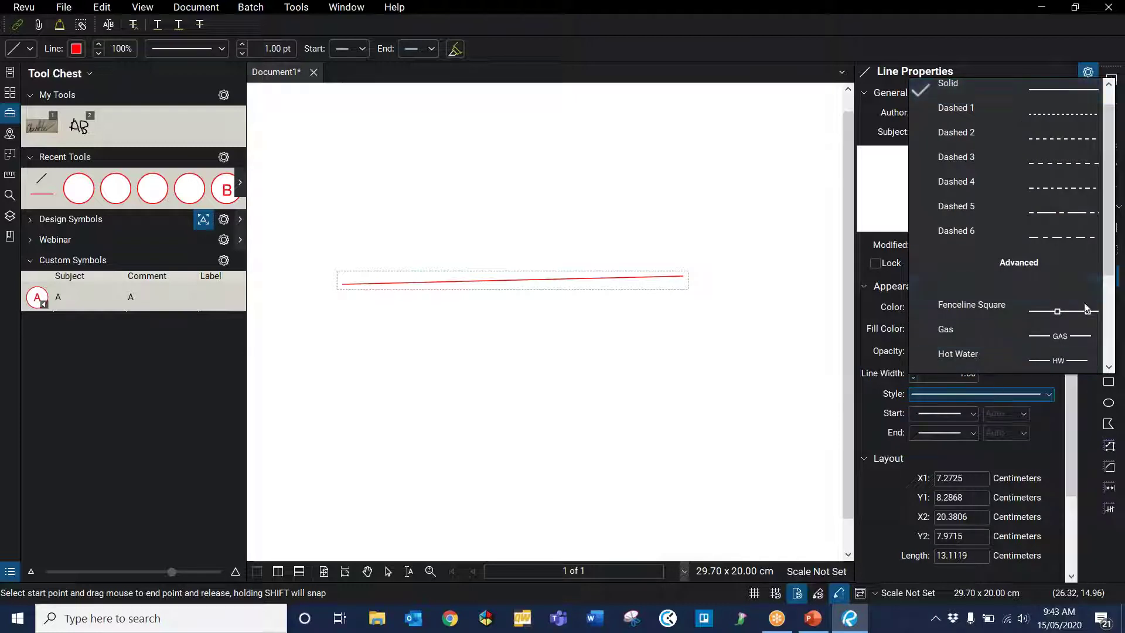
{"action": "scroll", "coordinate": [975, 210], "scroll_direction": "up", "scroll_amount": 3}
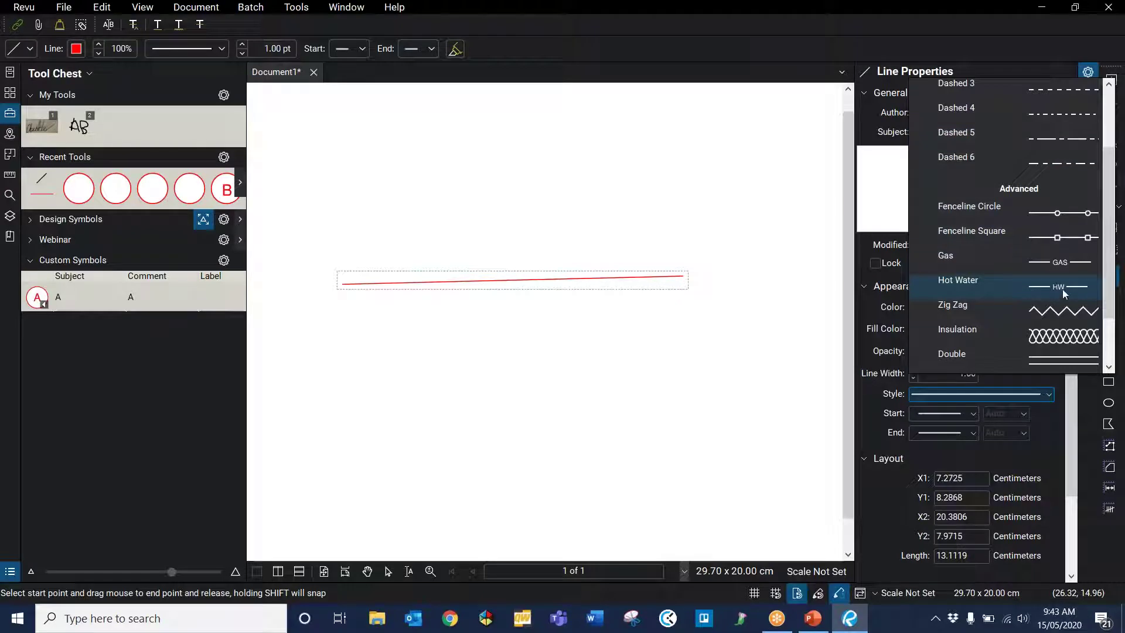
{"action": "scroll", "coordinate": [1063, 288], "scroll_direction": "down", "scroll_amount": 3}
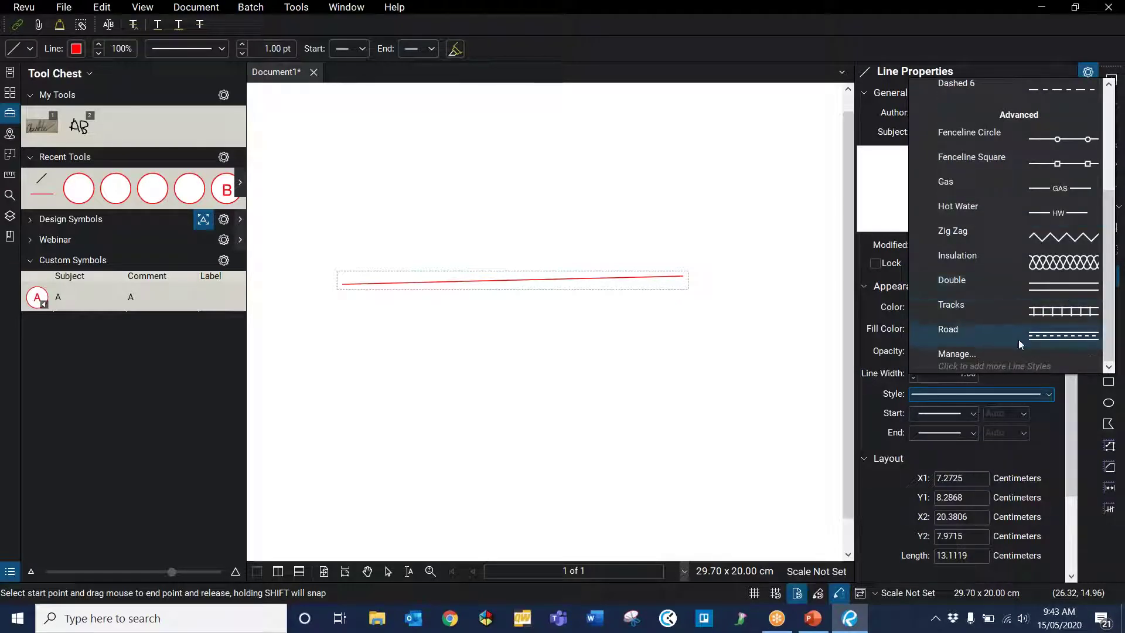
{"action": "left_click", "coordinate": [999, 362]}
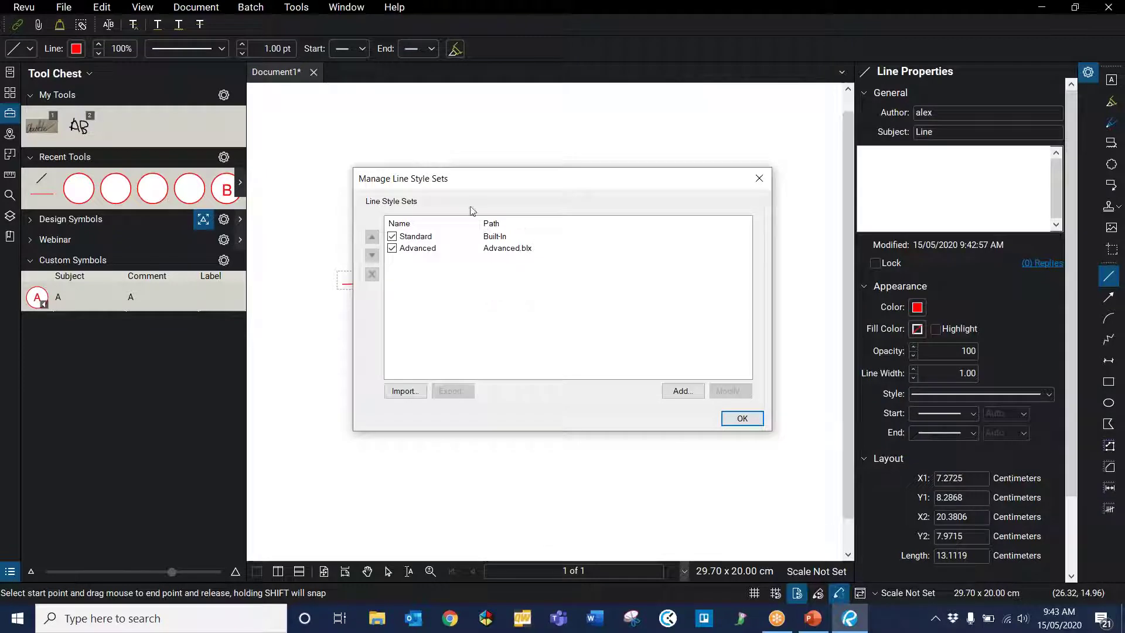
{"action": "left_click", "coordinate": [684, 393]}
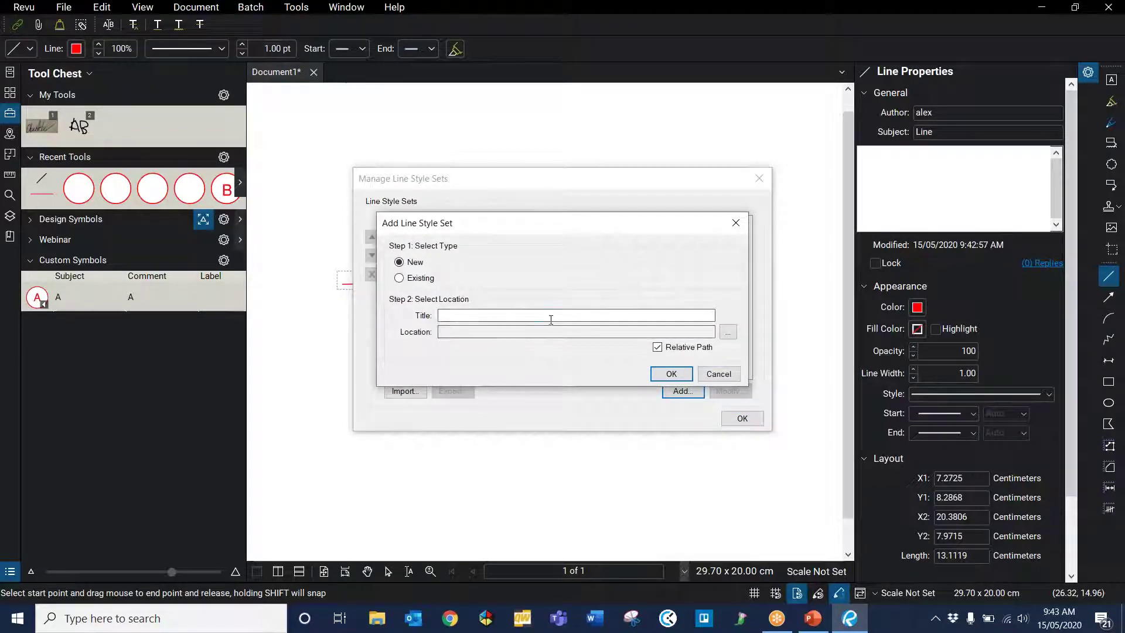
{"action": "type", "text": "Water lines"}
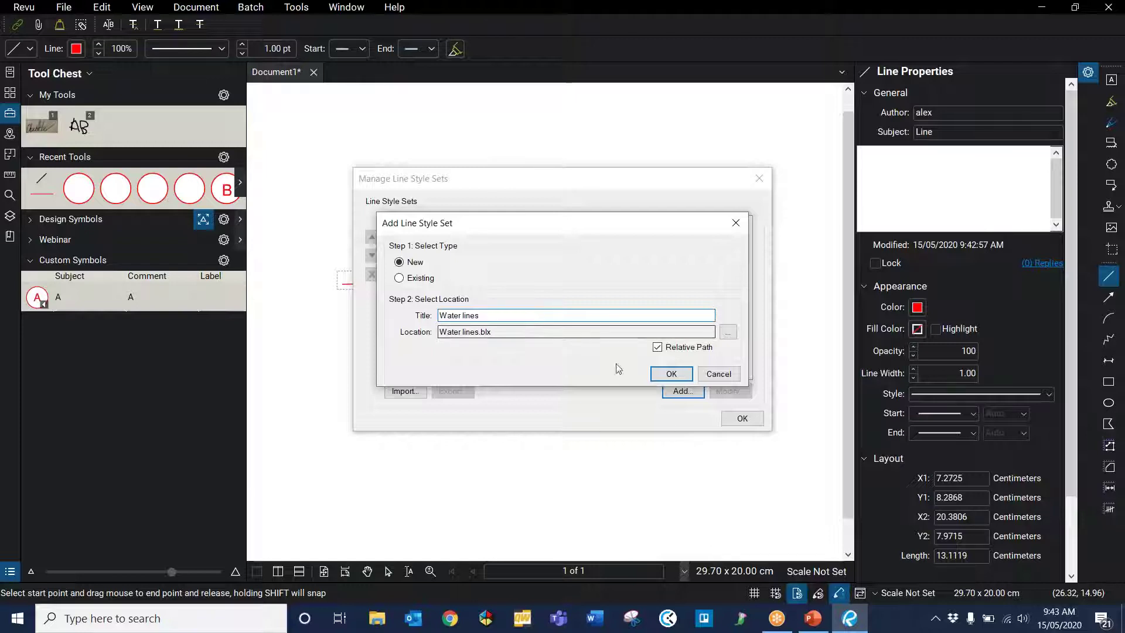
{"action": "left_click", "coordinate": [672, 372]}
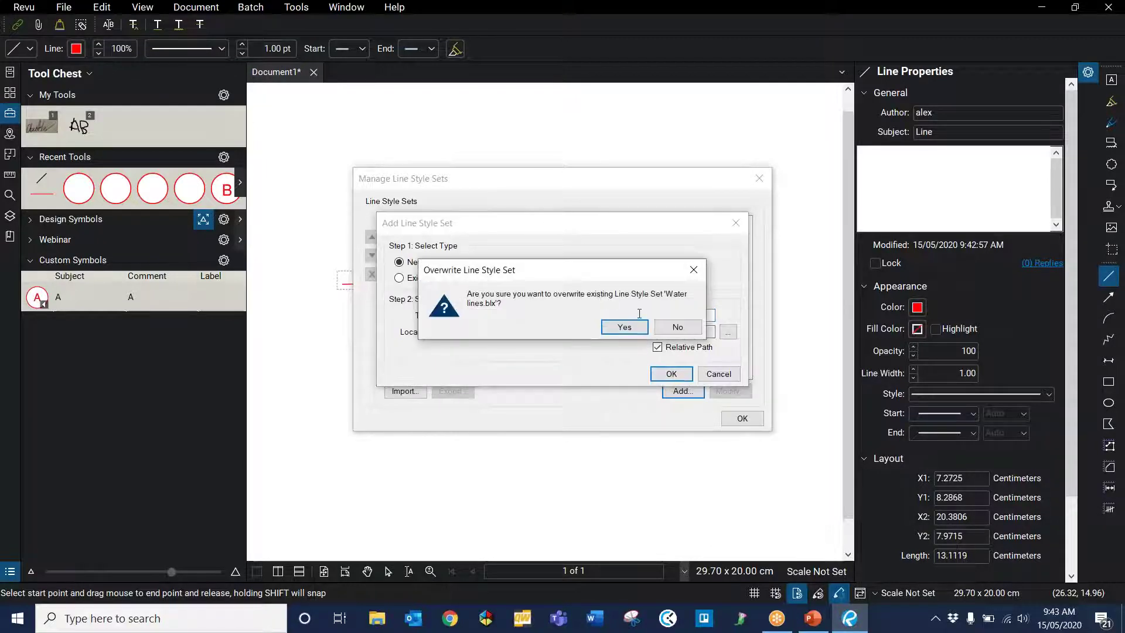
{"action": "left_click", "coordinate": [638, 326]}
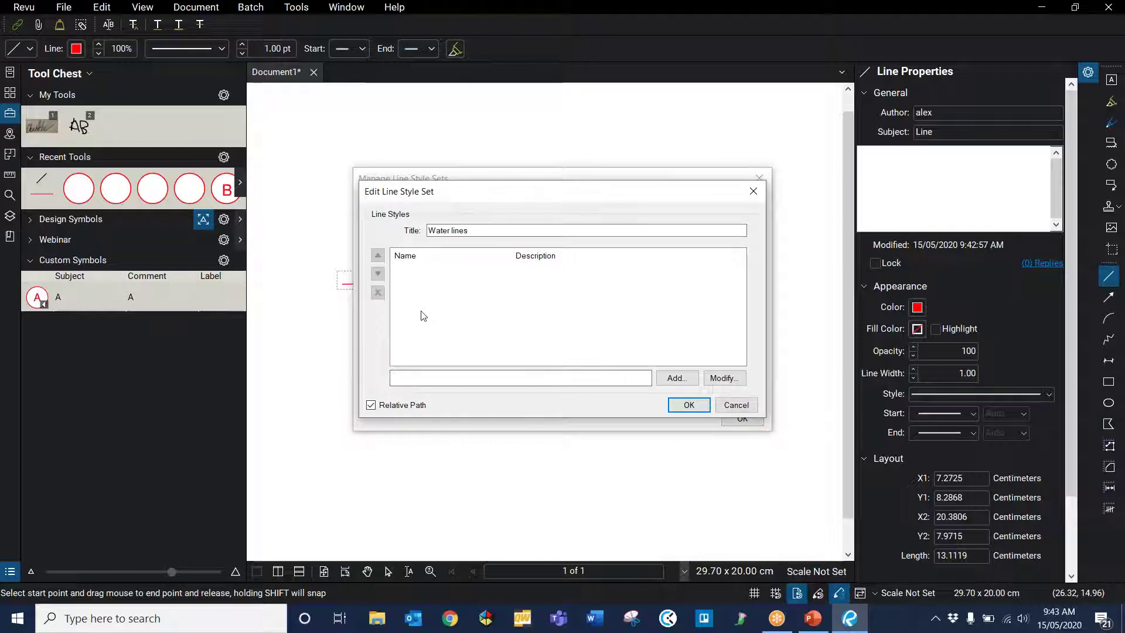
Add a new line style named Hot Water to the Water lines set
{"action": "left_click", "coordinate": [676, 378]}
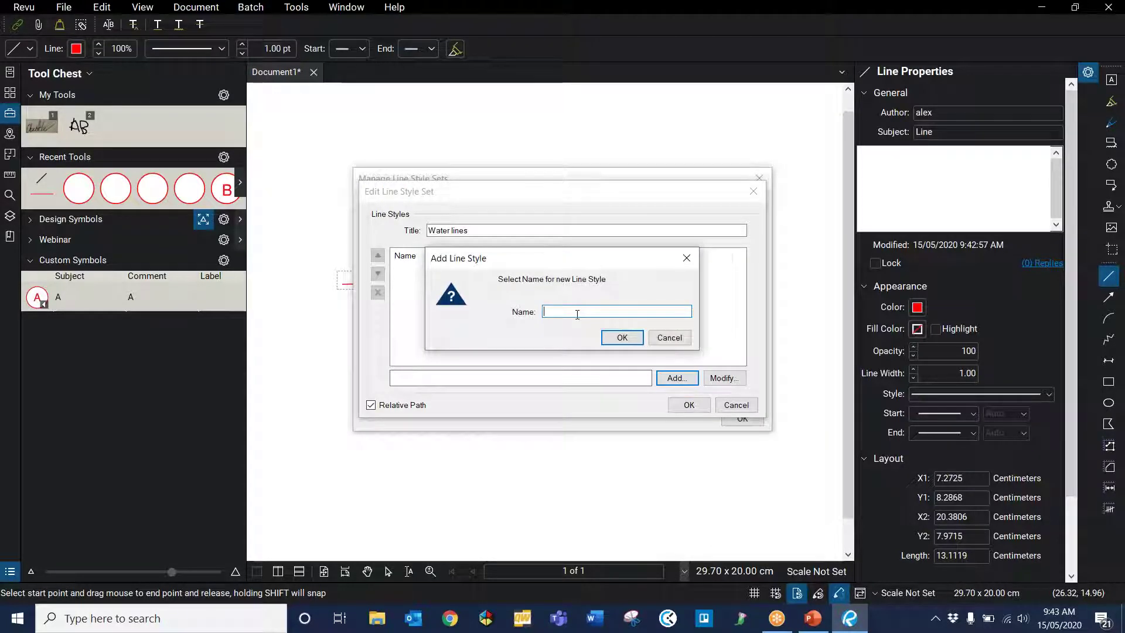
{"action": "type", "text": "hot"}
{"action": "type", "text": "H"}
{"action": "type", "text": "ot Water"}
{"action": "left_click", "coordinate": [607, 337]}
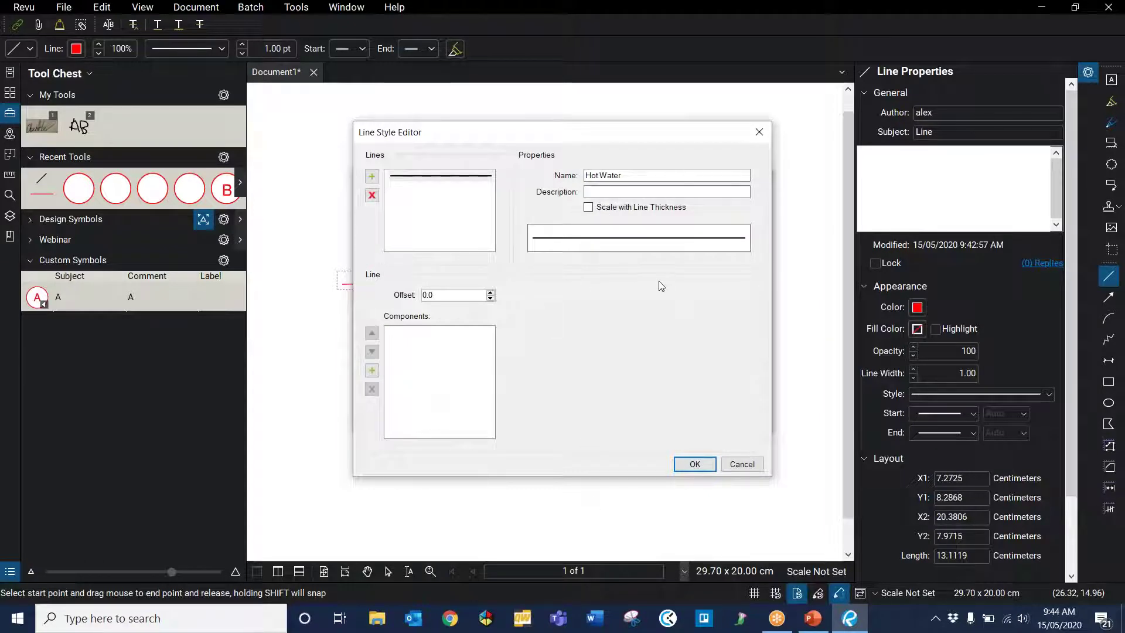
{"action": "left_click", "coordinate": [653, 188]}
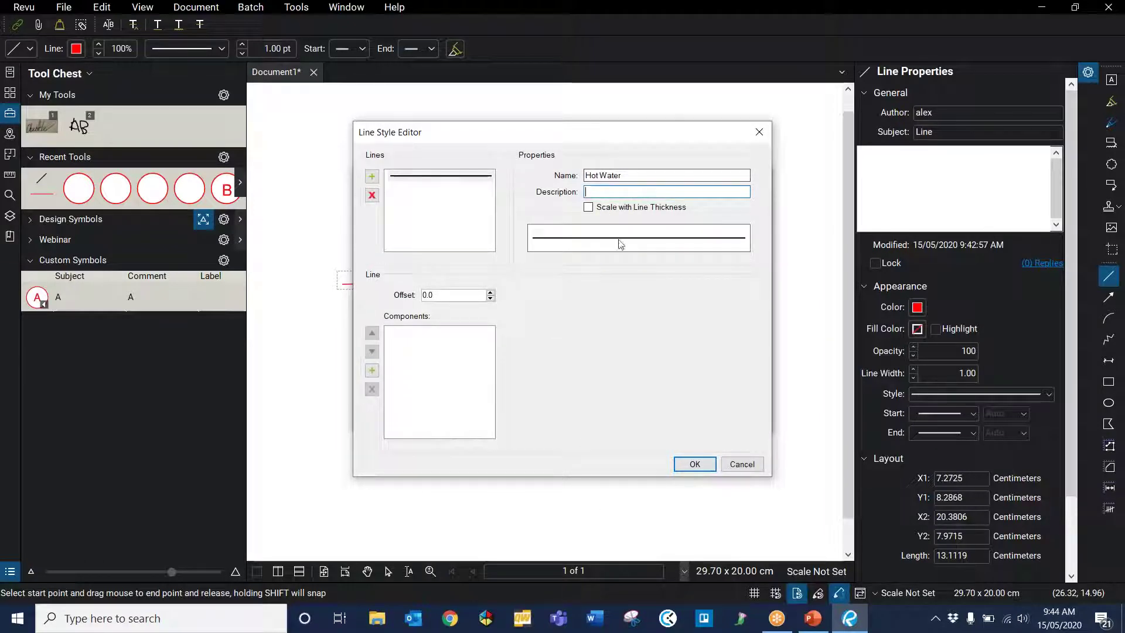
Try adding two extra parallel lines to the Hot Water style, and delete both of them again
{"action": "left_click", "coordinate": [371, 177]}
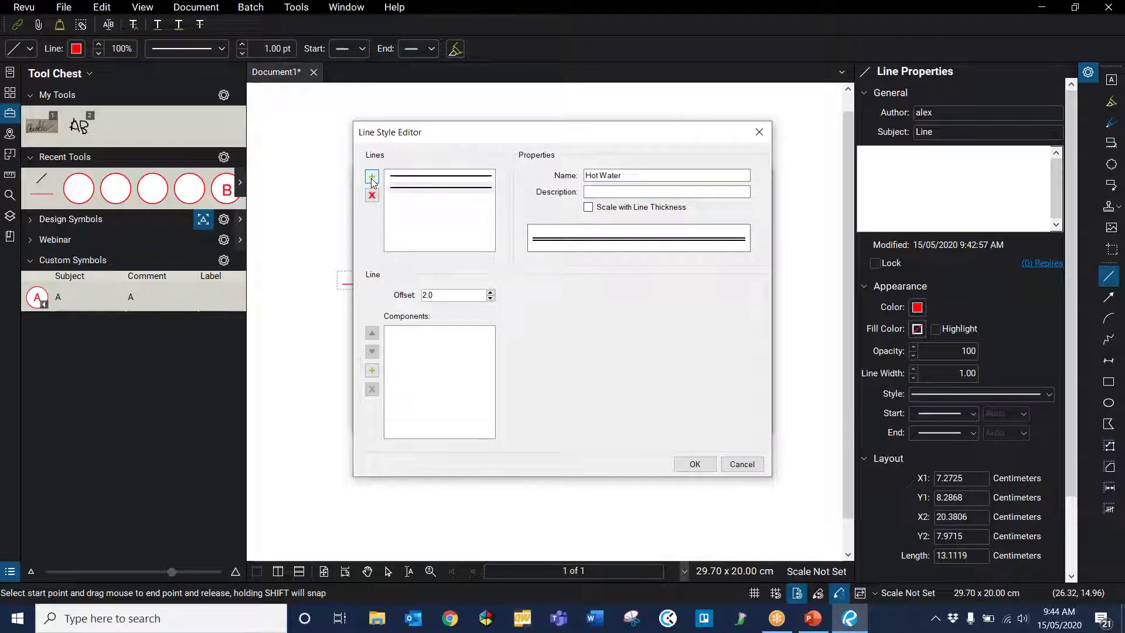
{"action": "left_click", "coordinate": [372, 177]}
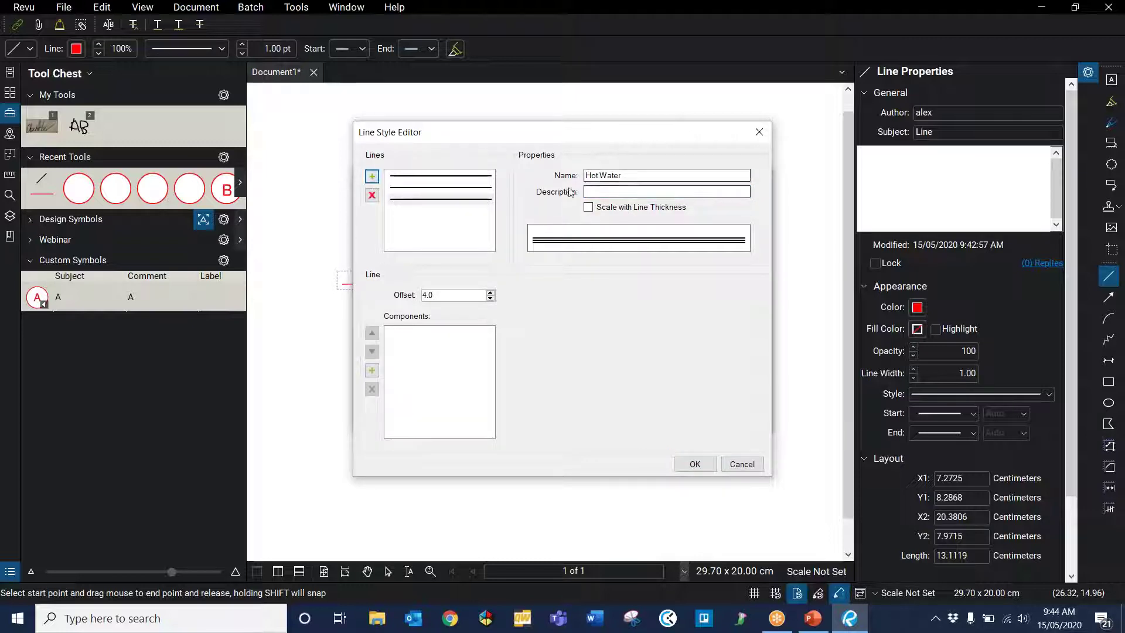
{"action": "left_click", "coordinate": [457, 188]}
{"action": "left_click", "coordinate": [462, 177]}
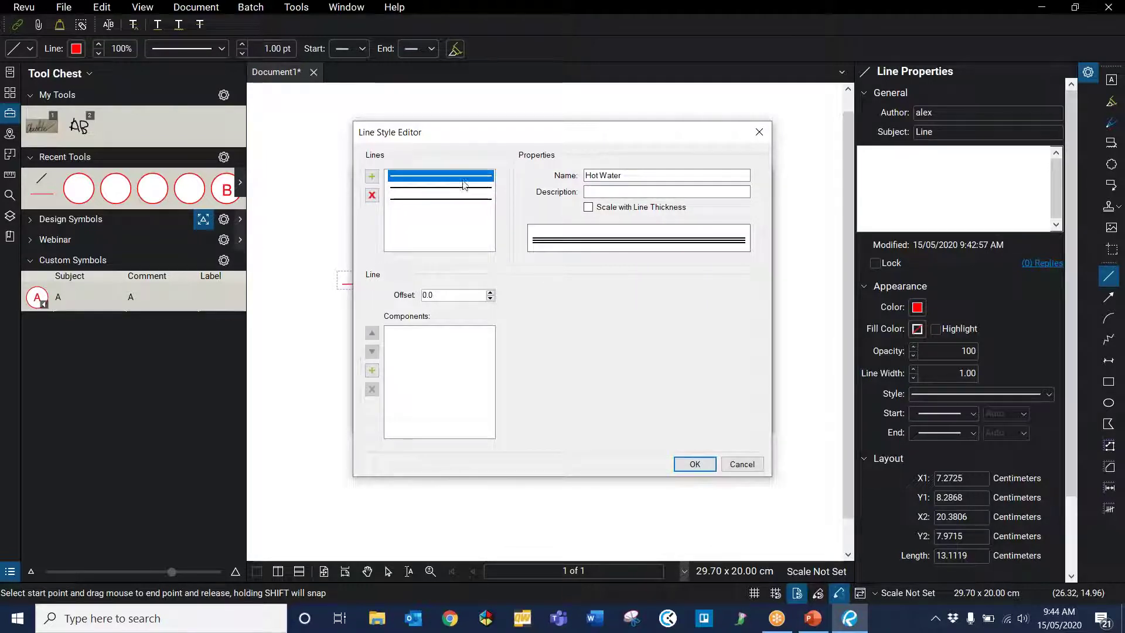
{"action": "left_click", "coordinate": [432, 214]}
{"action": "left_click", "coordinate": [440, 199]}
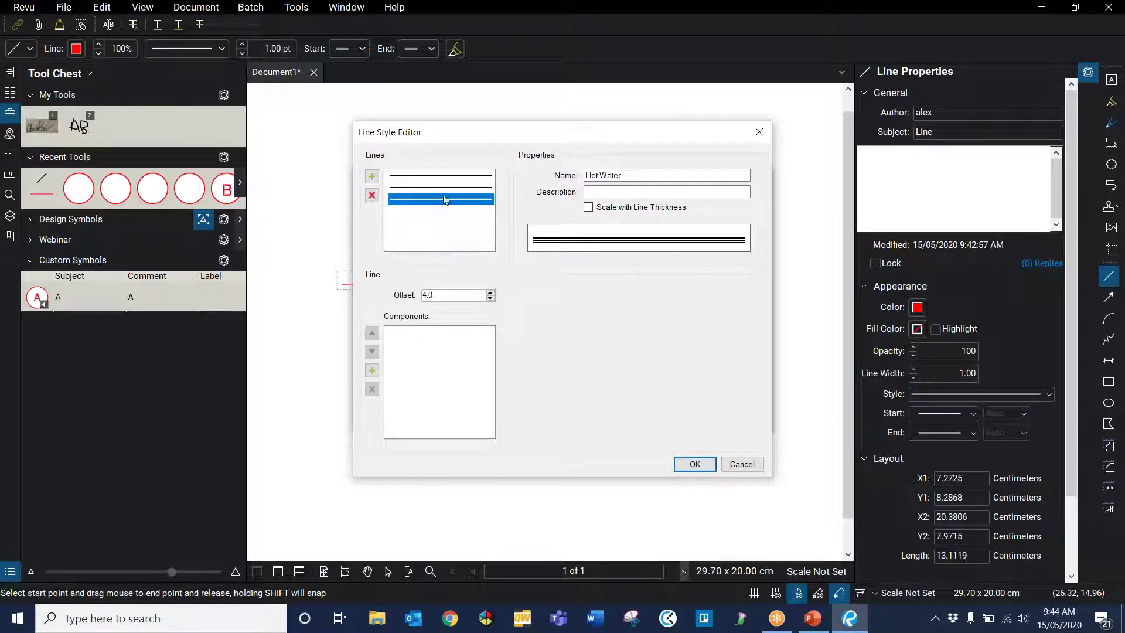
{"action": "left_click", "coordinate": [372, 195]}
{"action": "left_click", "coordinate": [371, 195]}
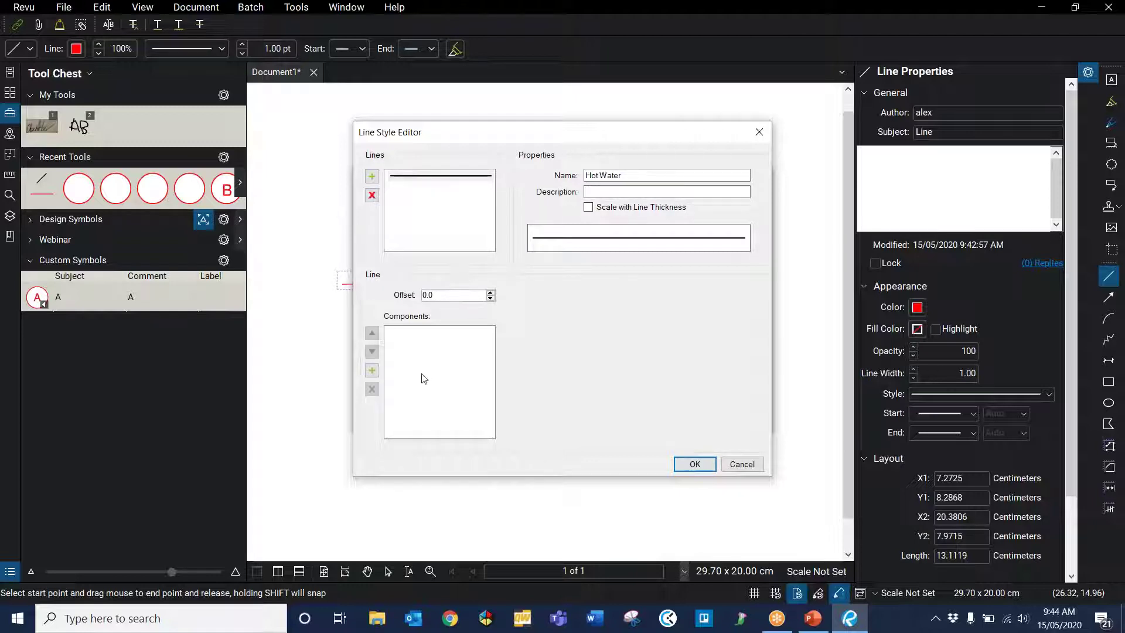
Add a Dash component followed by a Space component to the Hot Water line
{"action": "left_click", "coordinate": [371, 371]}
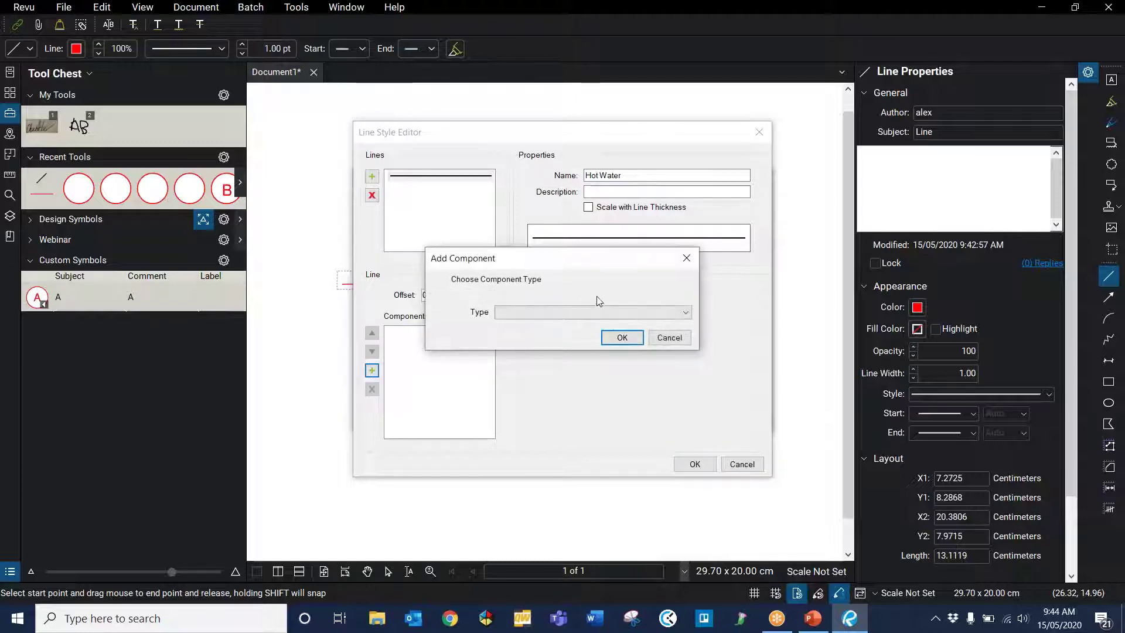
{"action": "left_click", "coordinate": [602, 311]}
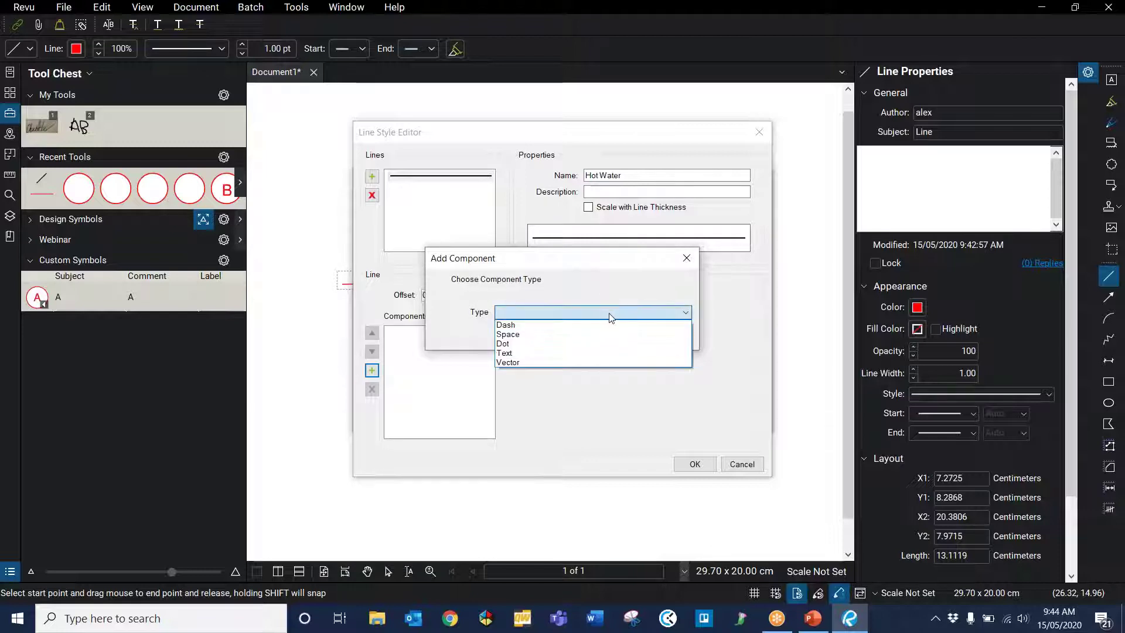
{"action": "left_click", "coordinate": [580, 325]}
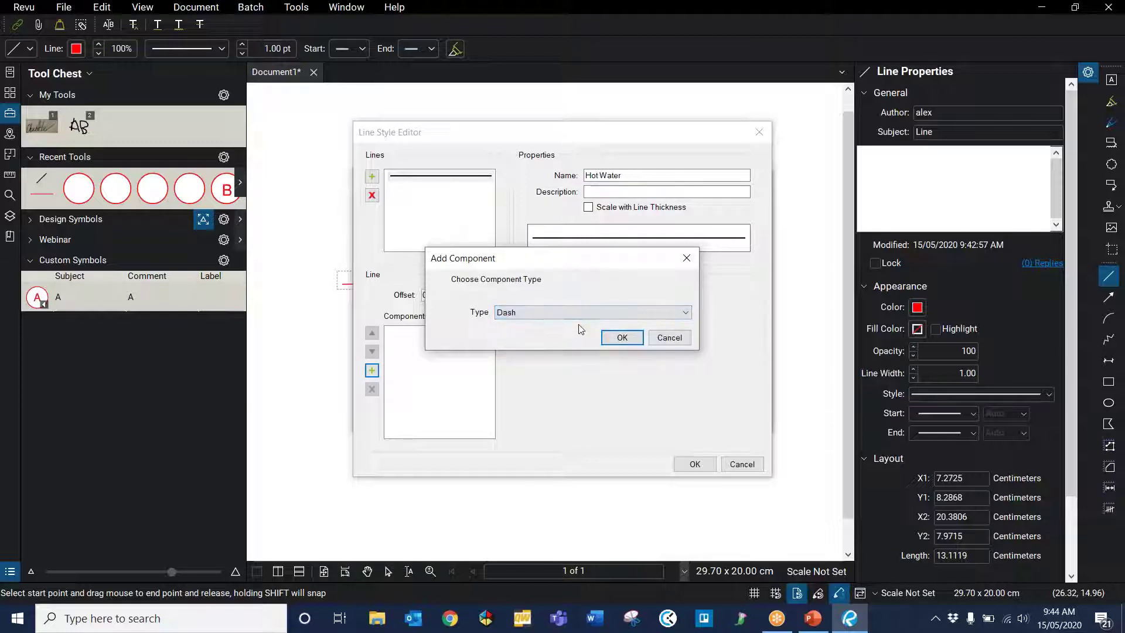
{"action": "left_click", "coordinate": [621, 337]}
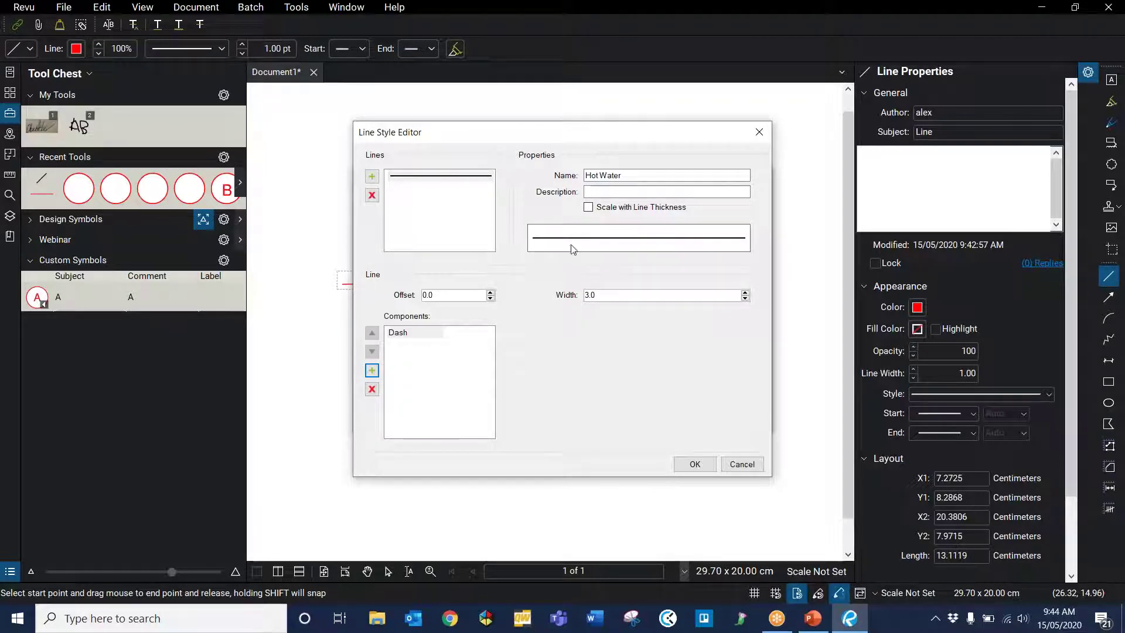
{"action": "left_click", "coordinate": [371, 372]}
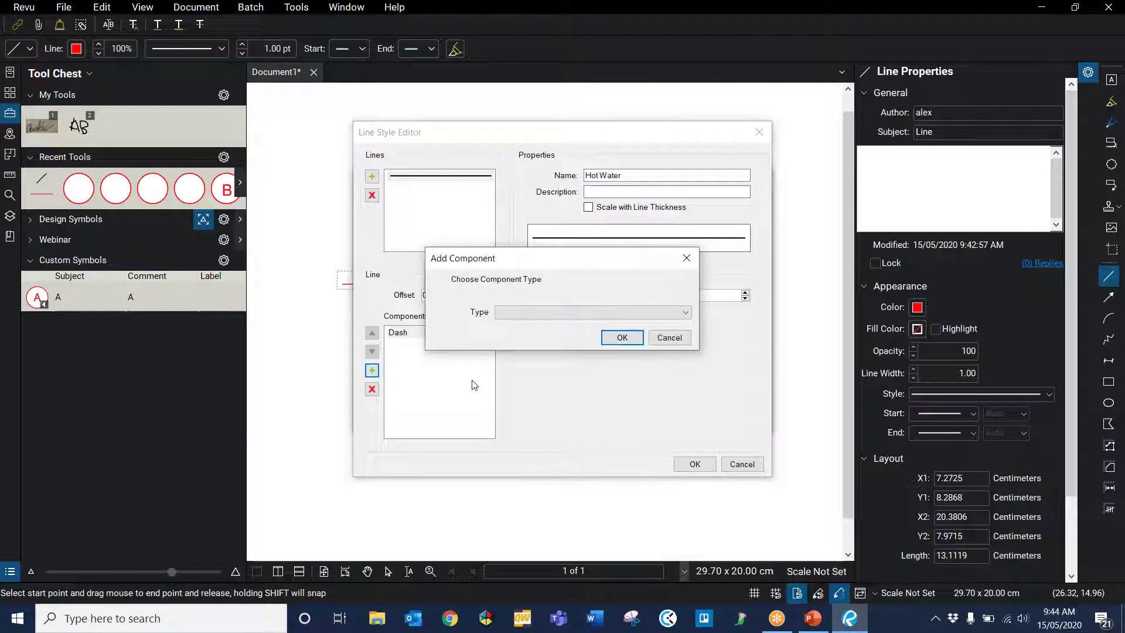
{"action": "left_click", "coordinate": [564, 312]}
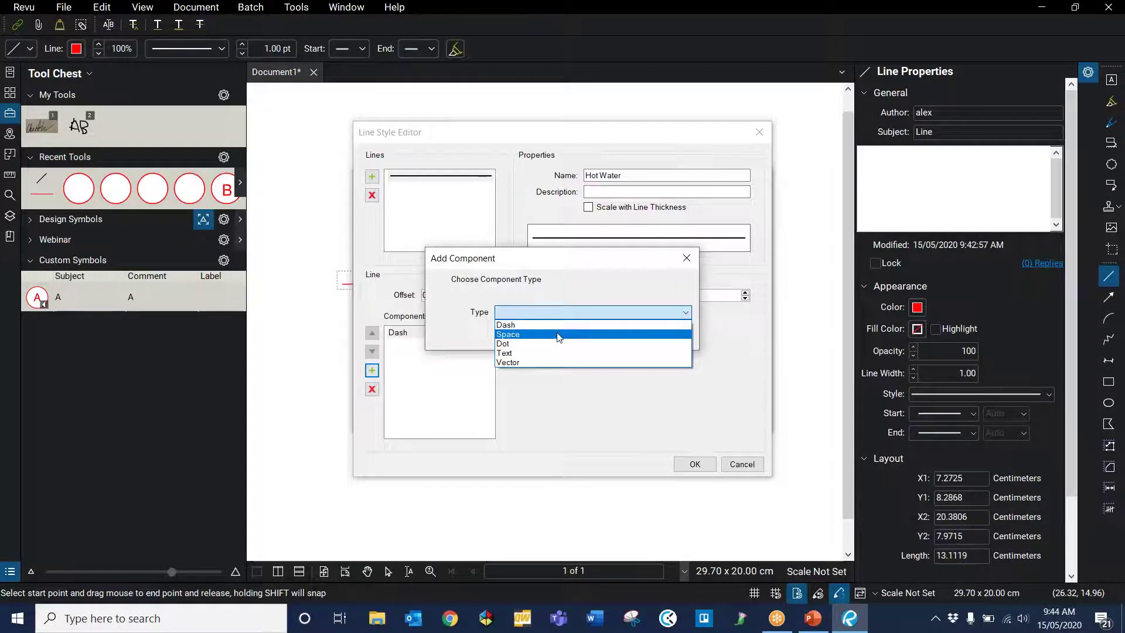
{"action": "left_click", "coordinate": [558, 334]}
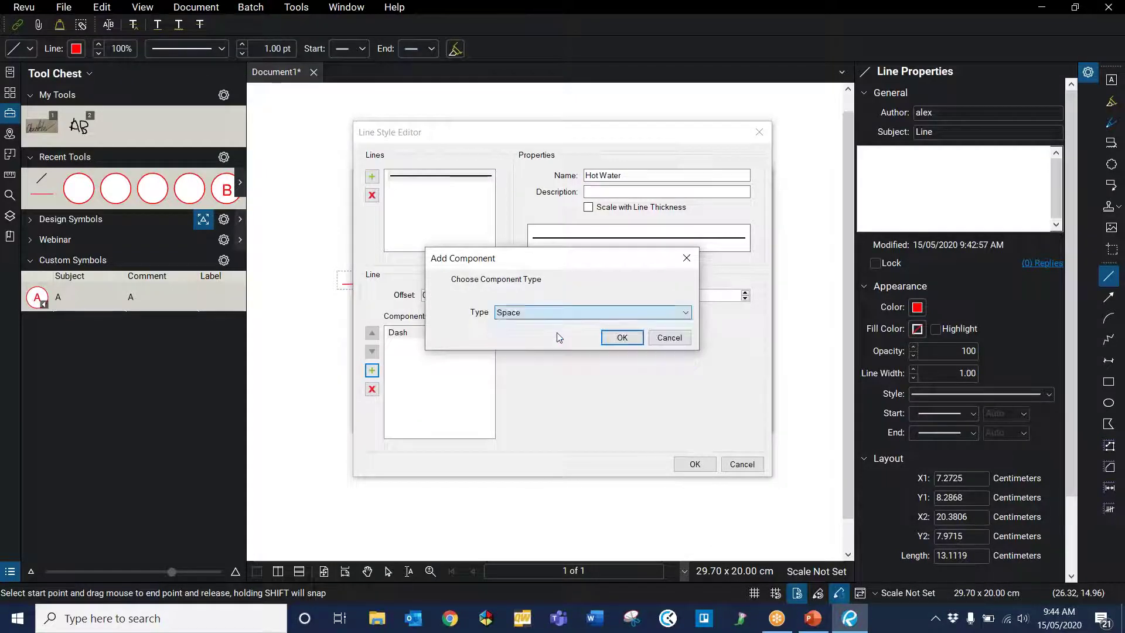
{"action": "left_click", "coordinate": [620, 338]}
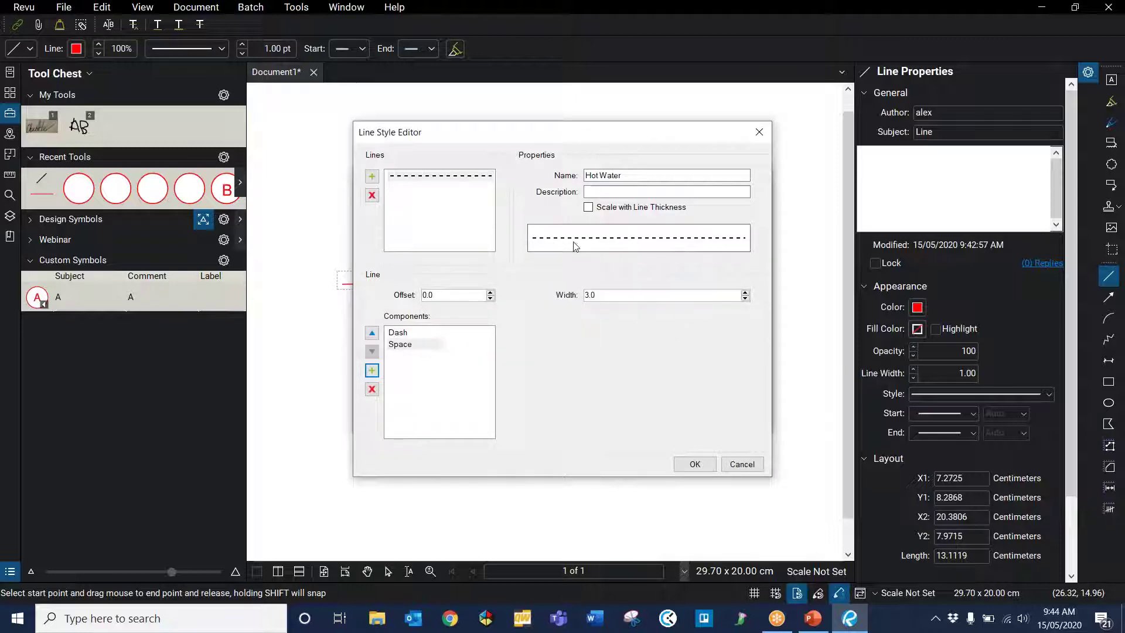
Add a Text component after the space in the Hot Water line and set its text to HW
{"action": "left_click", "coordinate": [372, 371]}
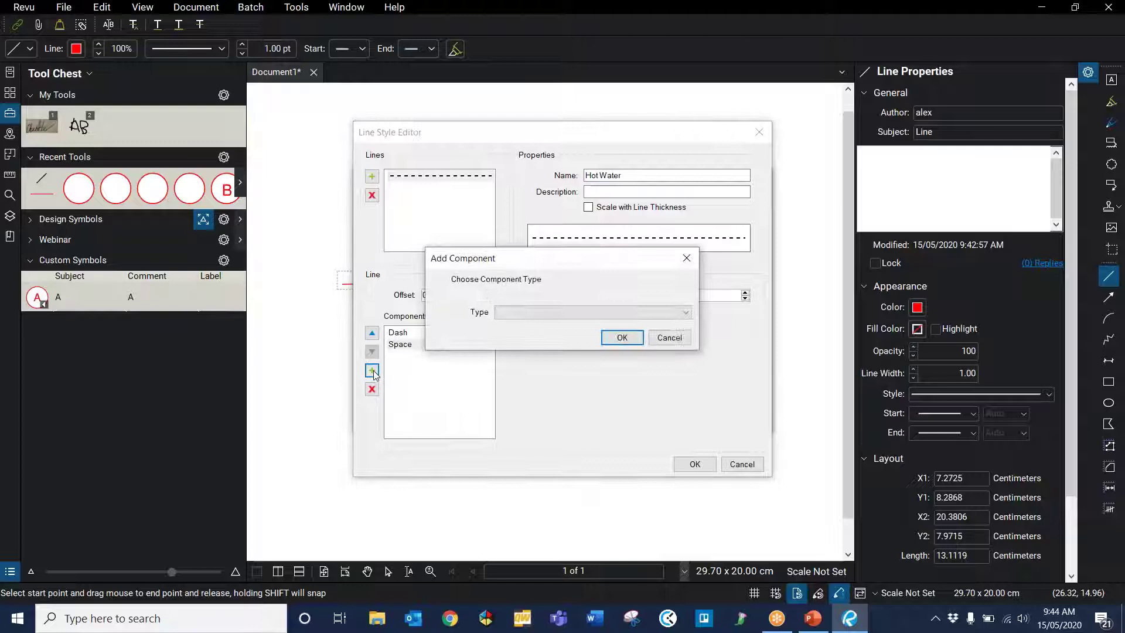
{"action": "left_click", "coordinate": [563, 313]}
{"action": "left_click", "coordinate": [539, 354]}
{"action": "left_click", "coordinate": [620, 338]}
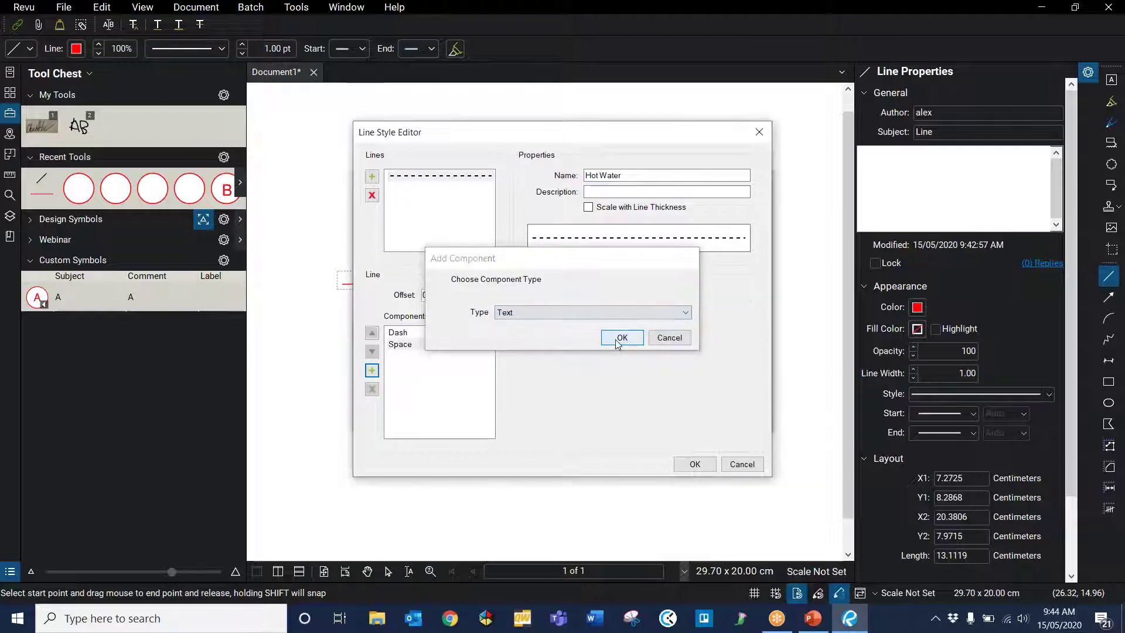
{"action": "left_click_drag", "start_coordinate": [609, 295], "coordinate": [575, 296]}
{"action": "type", "text": "H"}
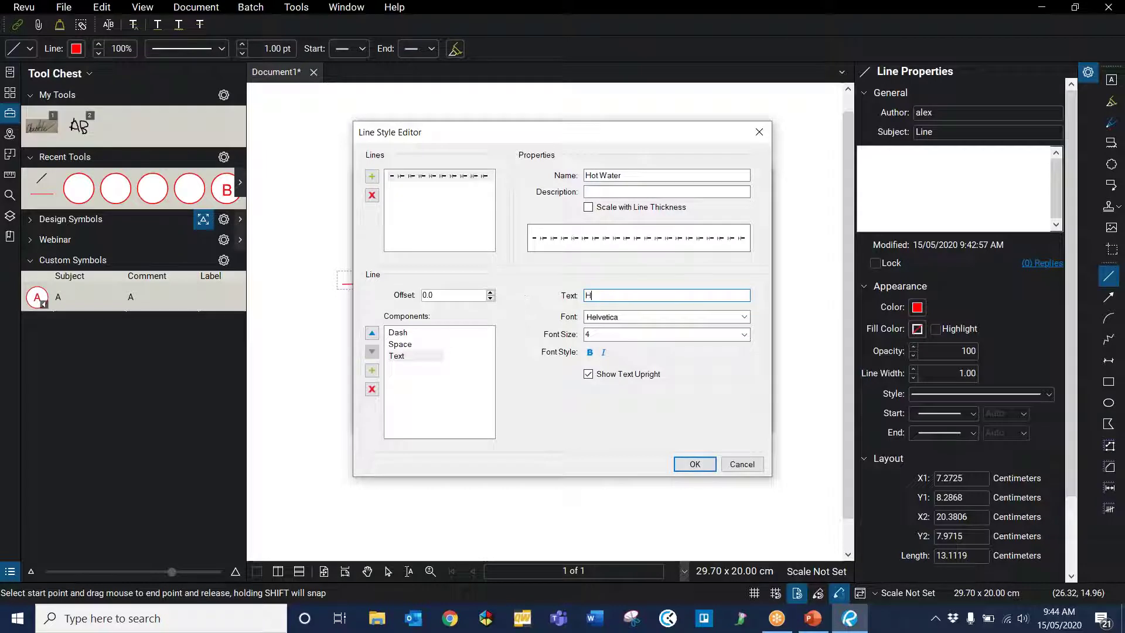
{"action": "type", "text": "W"}
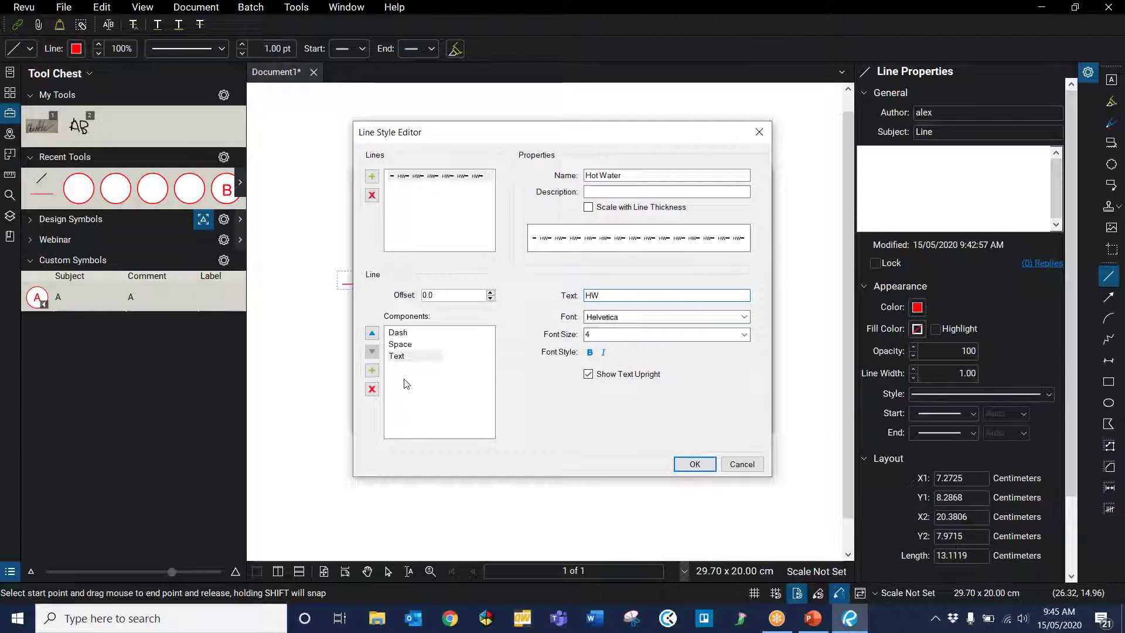
Add a second Space component and a closing Dash component after the HW text
{"action": "left_click", "coordinate": [372, 371]}
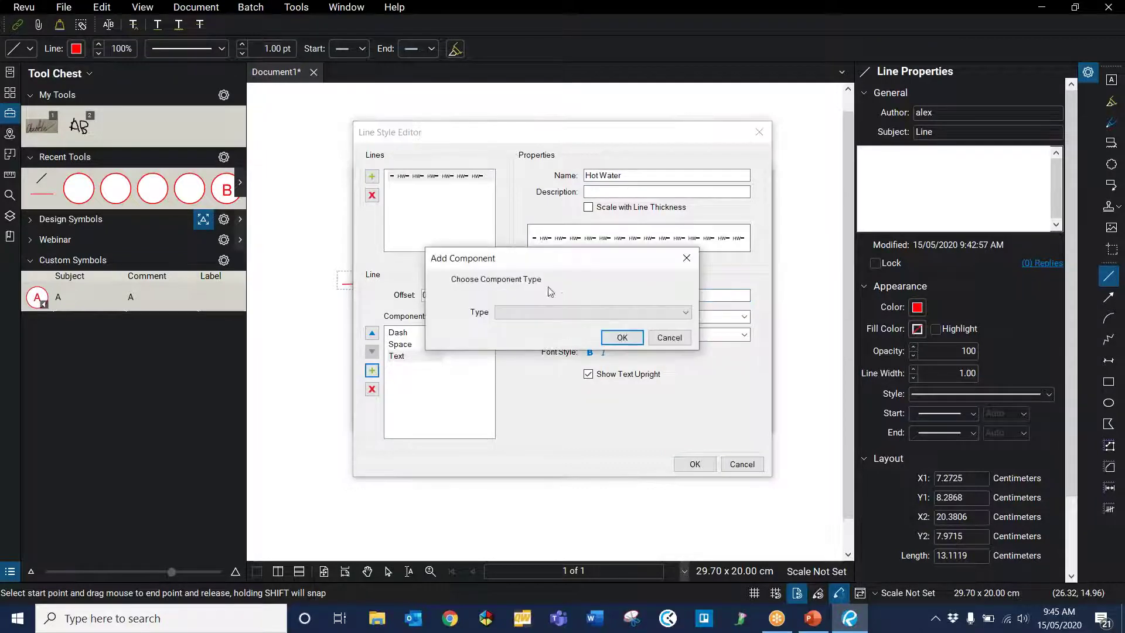
{"action": "left_click", "coordinate": [543, 313]}
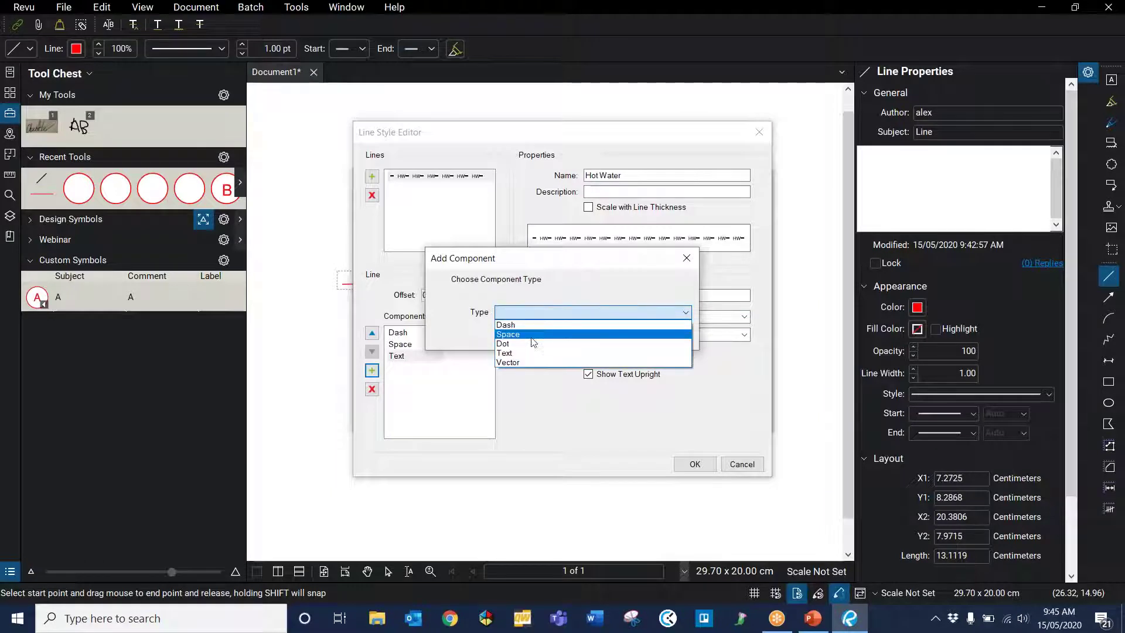
{"action": "left_click", "coordinate": [532, 335]}
{"action": "left_click", "coordinate": [620, 346]}
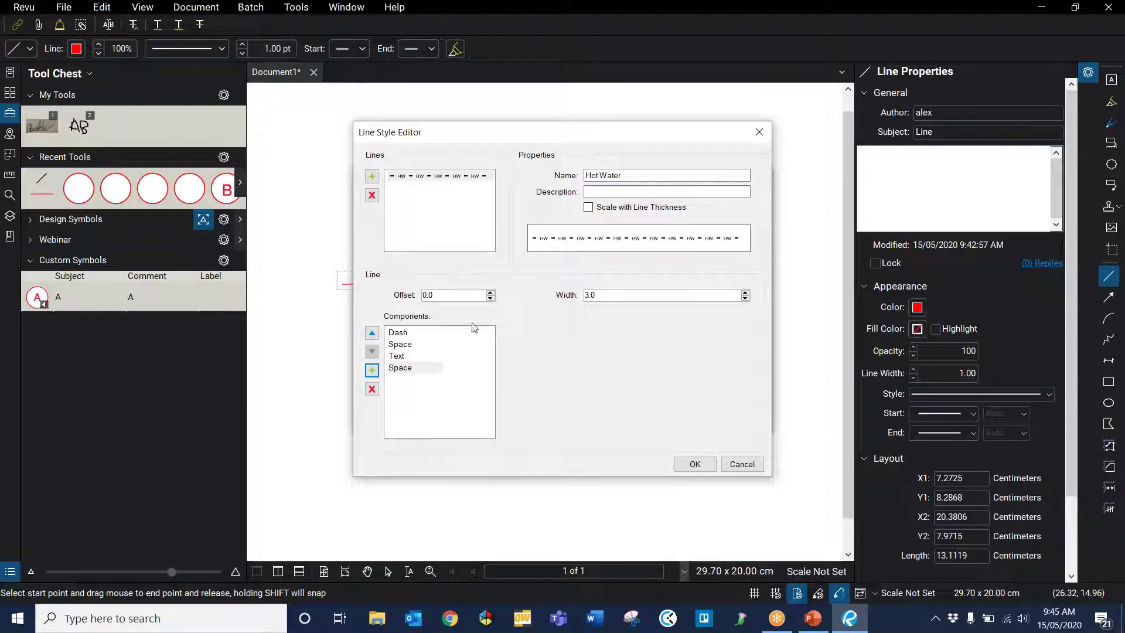
{"action": "left_click", "coordinate": [372, 371]}
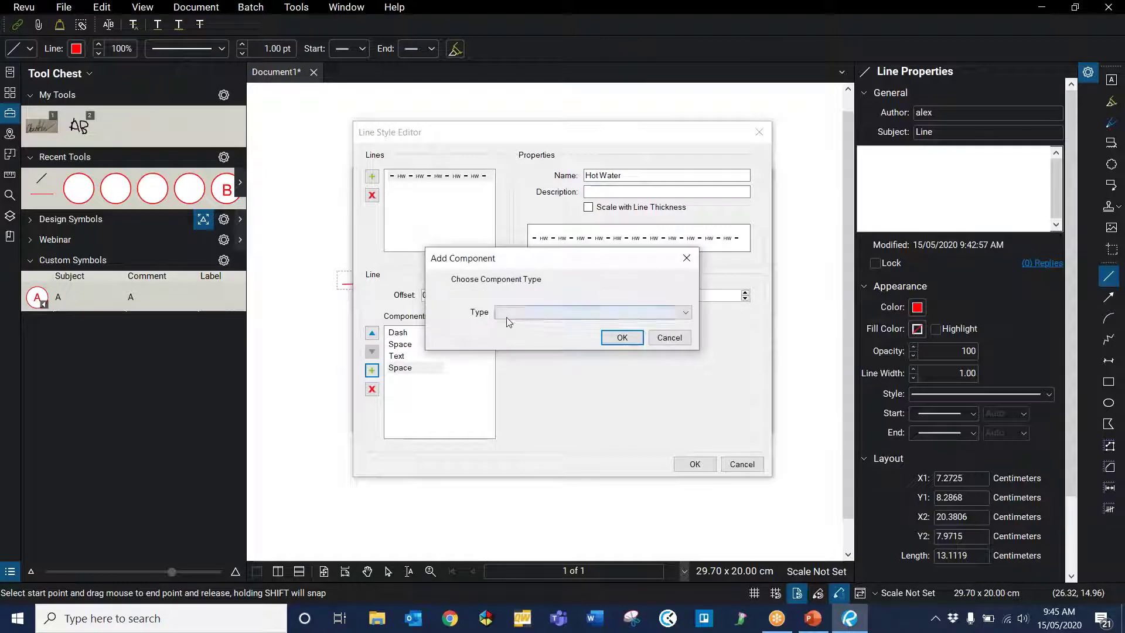
{"action": "left_click", "coordinate": [525, 312]}
{"action": "left_click", "coordinate": [510, 324]}
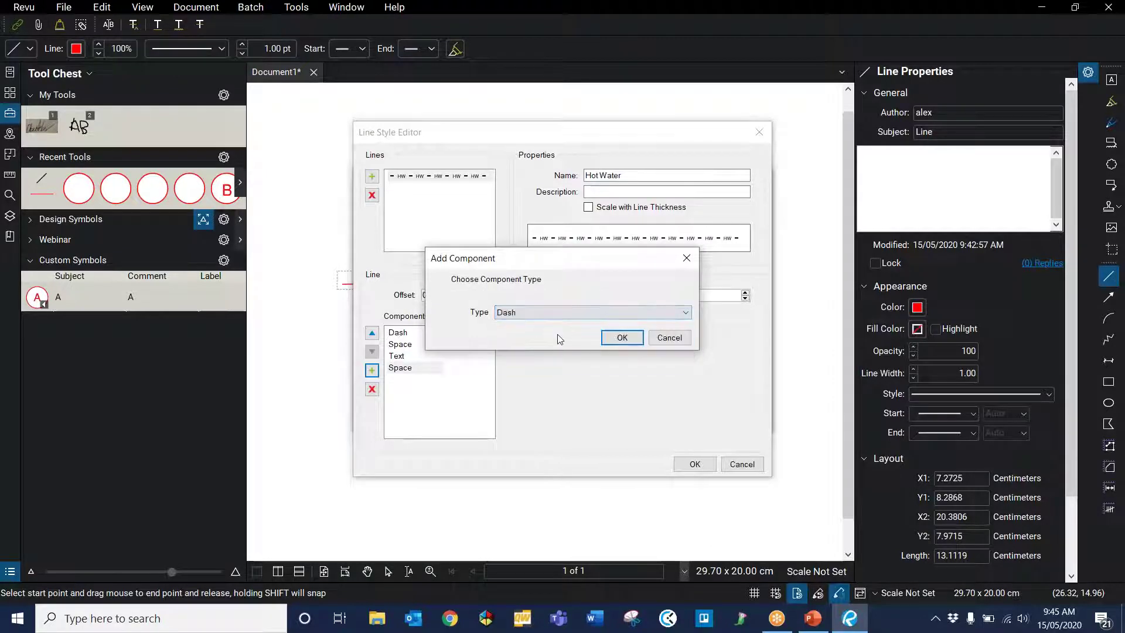
{"action": "left_click", "coordinate": [638, 338]}
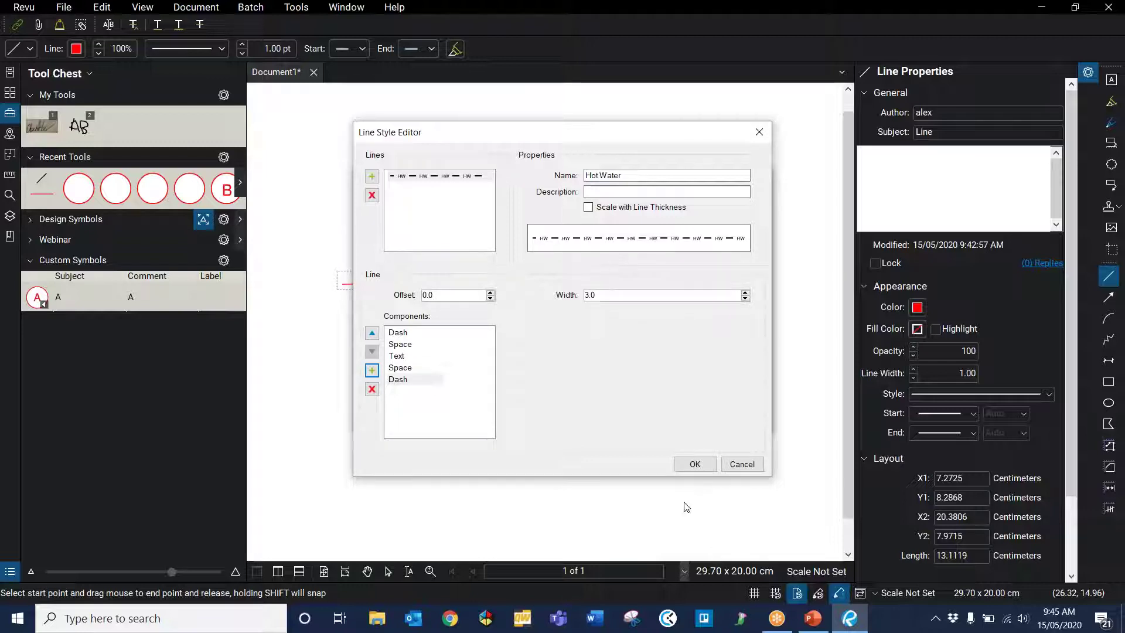
Save the finished Hot Water style in the Water lines set and close the line style set manager
{"action": "left_click", "coordinate": [695, 465]}
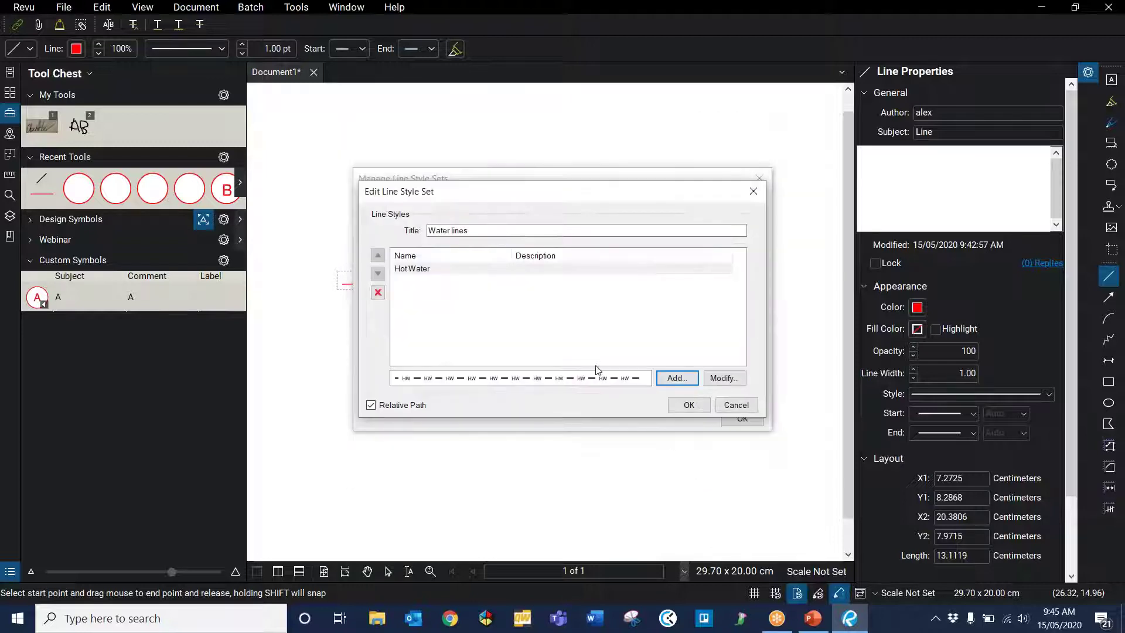
{"action": "left_click", "coordinate": [689, 406]}
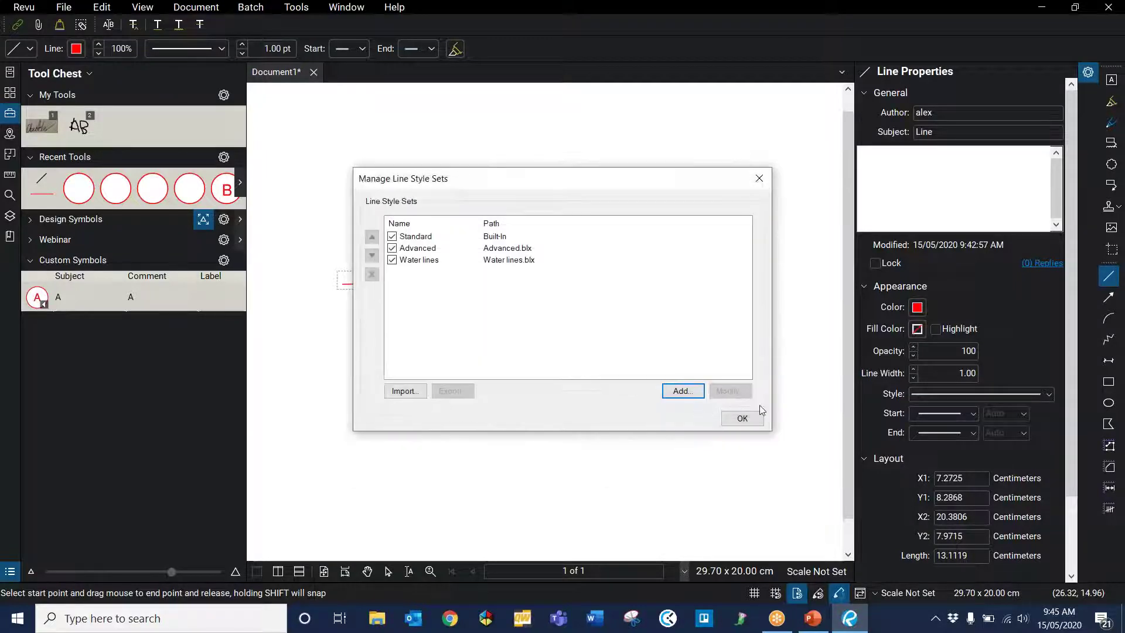
{"action": "left_click", "coordinate": [742, 418]}
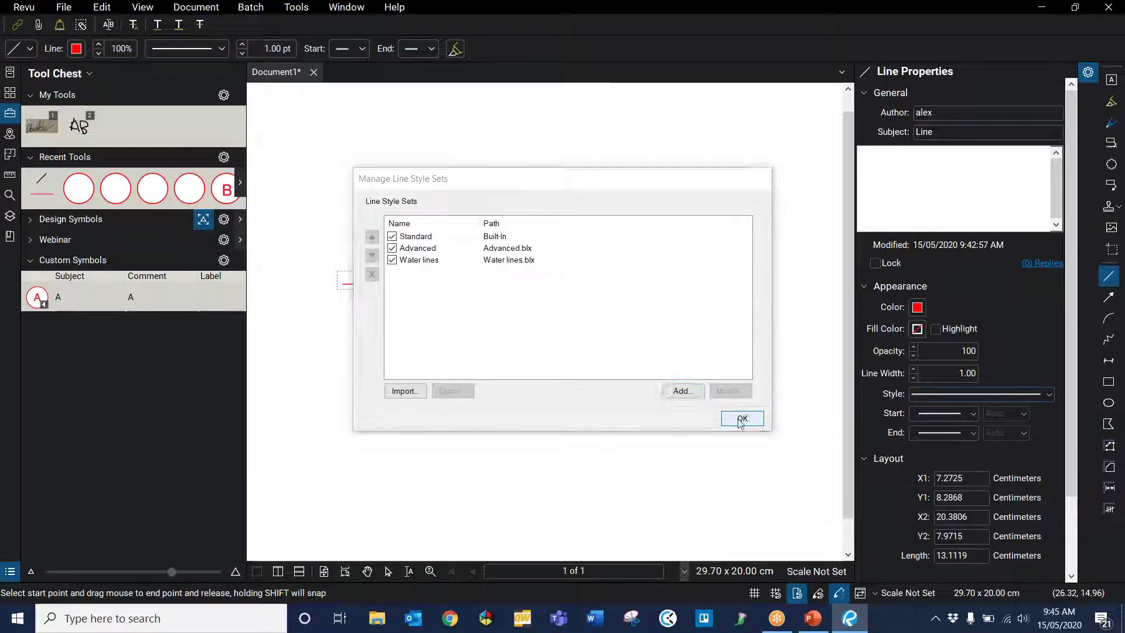
Apply the Hot Water style from the Water lines set to the red line on the page
{"action": "left_click", "coordinate": [990, 391]}
{"action": "scroll", "coordinate": [1001, 346], "scroll_direction": "down", "scroll_amount": 1}
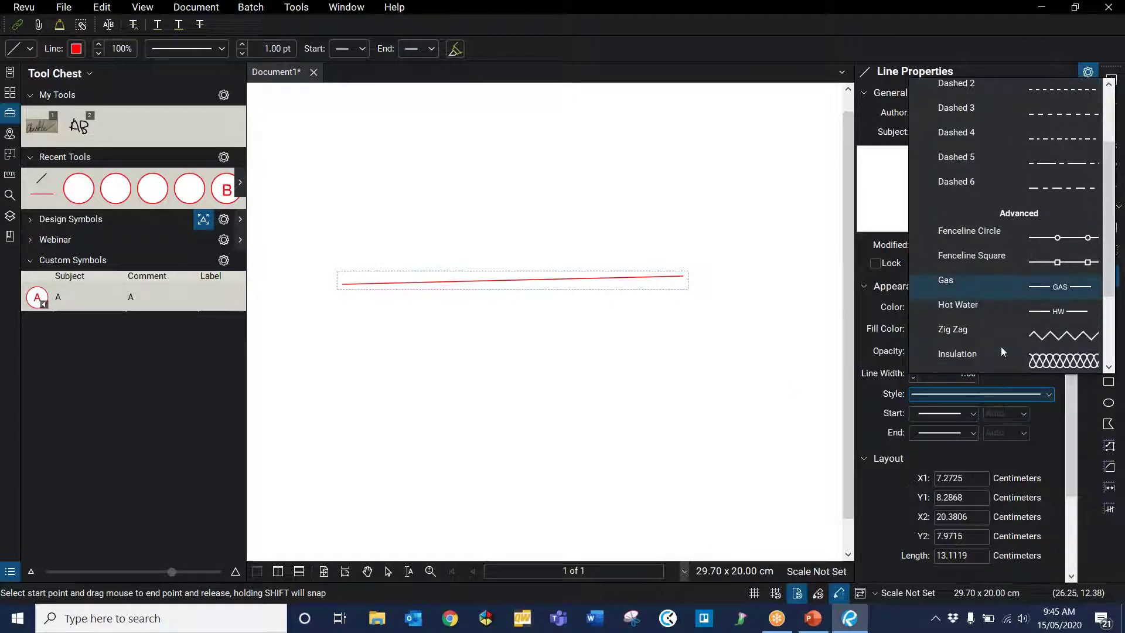
{"action": "scroll", "coordinate": [1001, 347], "scroll_direction": "down", "scroll_amount": 2}
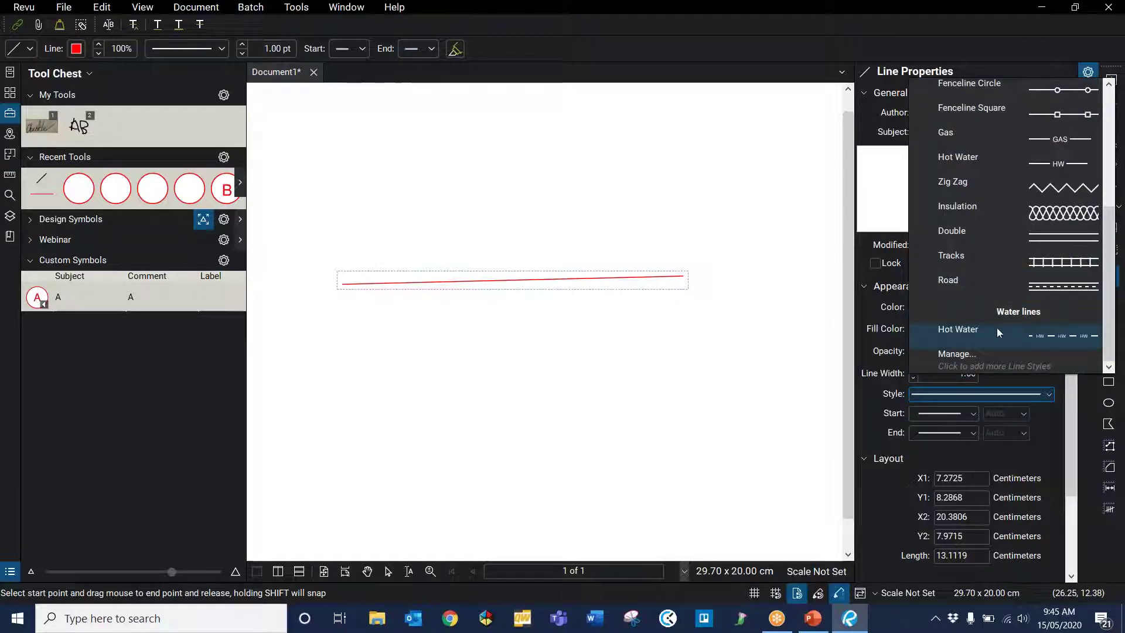
{"action": "left_click", "coordinate": [989, 333]}
{"action": "scroll", "coordinate": [626, 274], "scroll_direction": "up", "scroll_amount": 2}
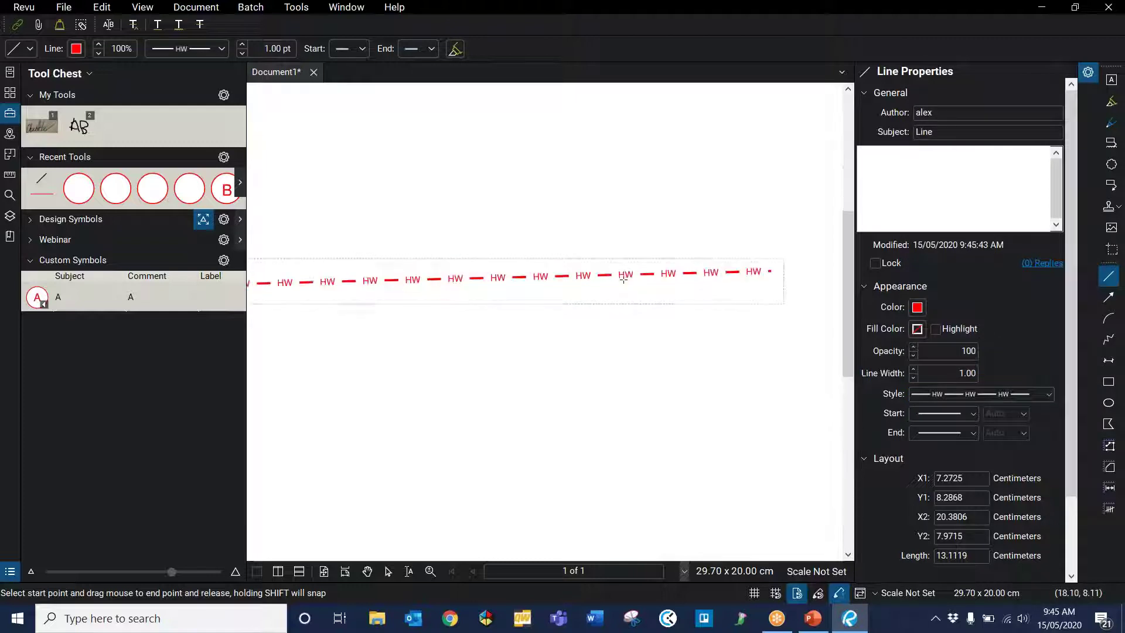
{"action": "scroll", "coordinate": [624, 279], "scroll_direction": "up", "scroll_amount": 2}
{"action": "scroll", "coordinate": [468, 423], "scroll_direction": "down", "scroll_amount": 3}
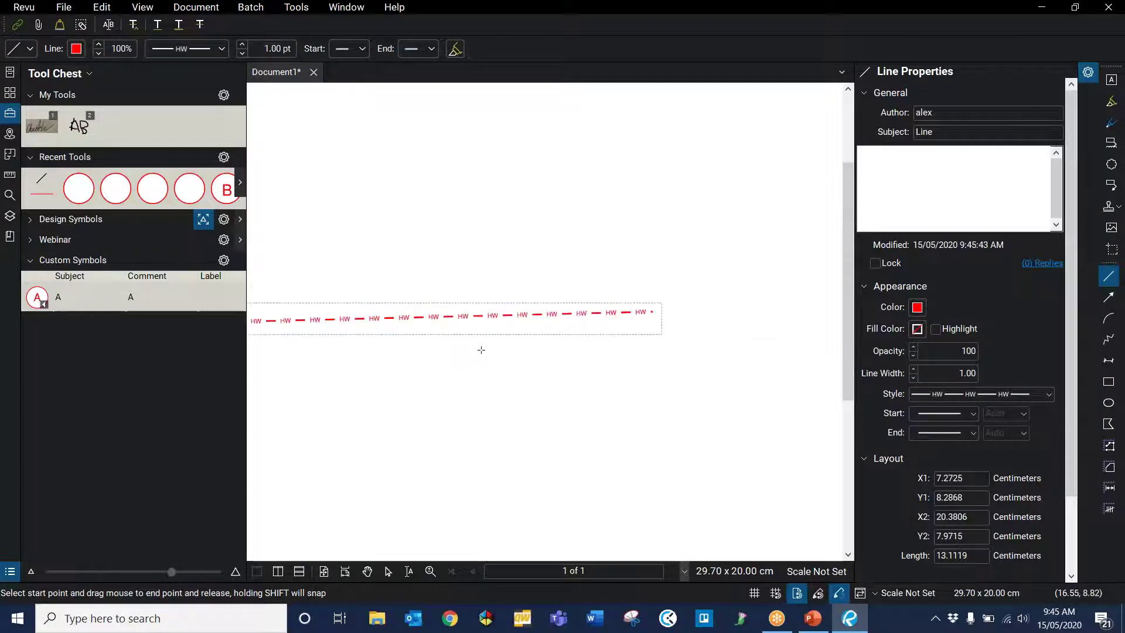
{"action": "key", "text": "Escape"}
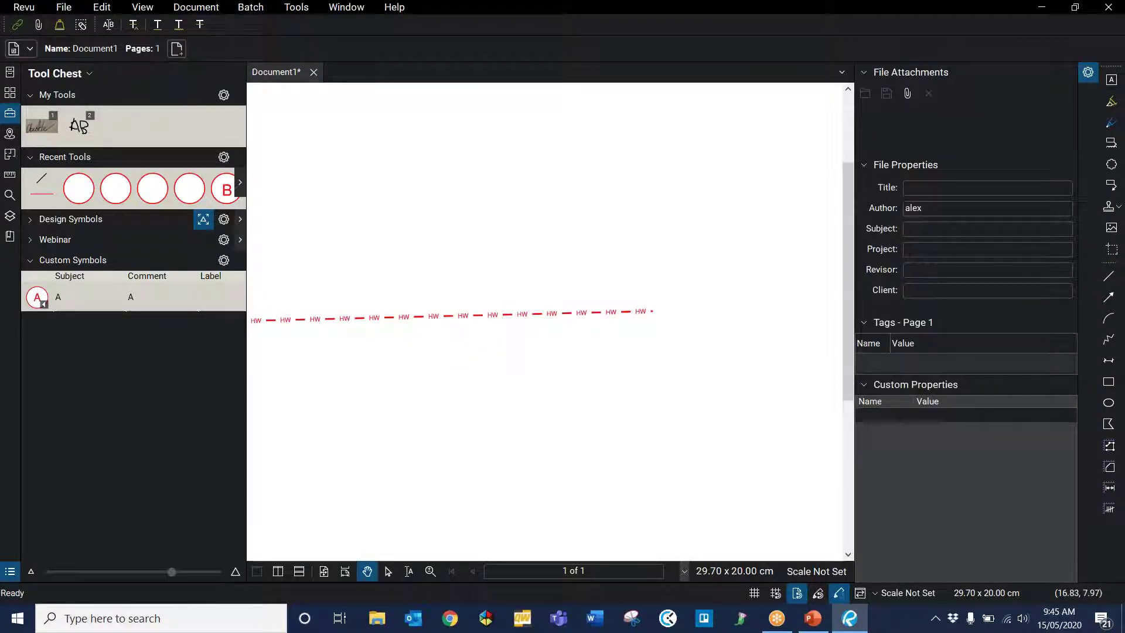
Move the HW line about 3.9 cm right and 1.8 cm up, and add it to the Custom Symbols tool set
{"action": "left_click", "coordinate": [504, 325]}
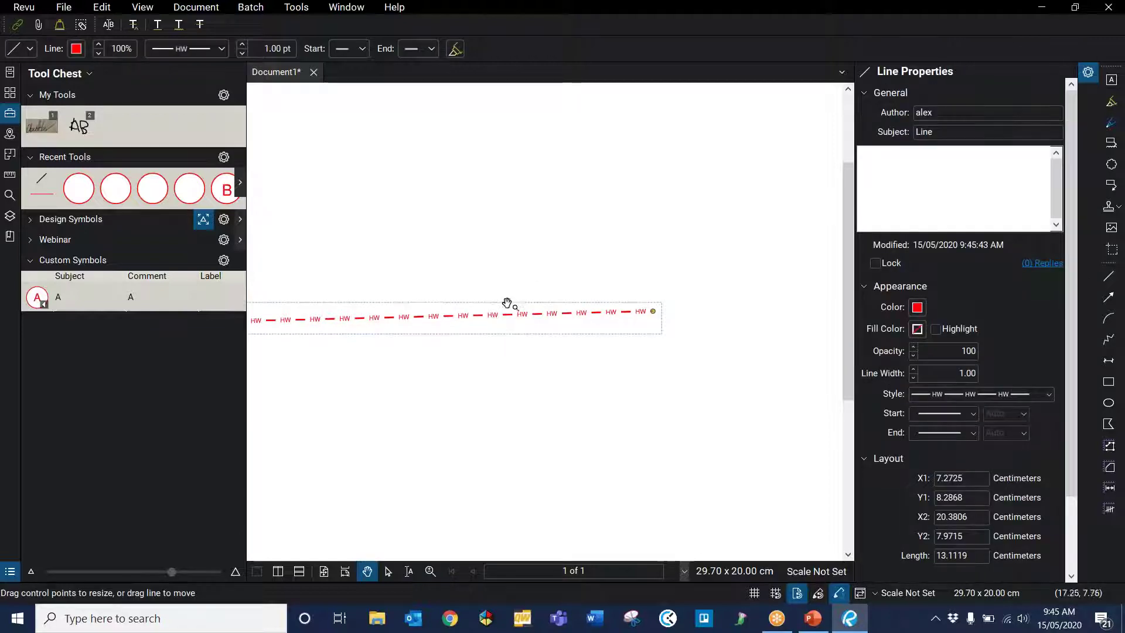
{"action": "left_click_drag", "start_coordinate": [491, 316], "coordinate": [649, 237]}
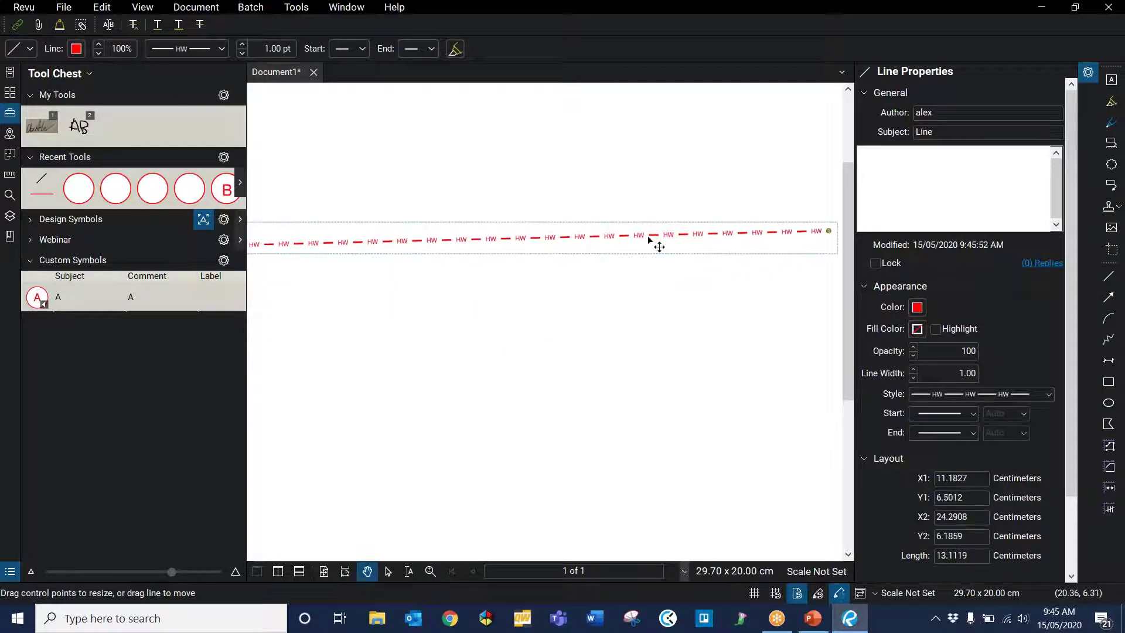
{"action": "right_click", "coordinate": [647, 235]}
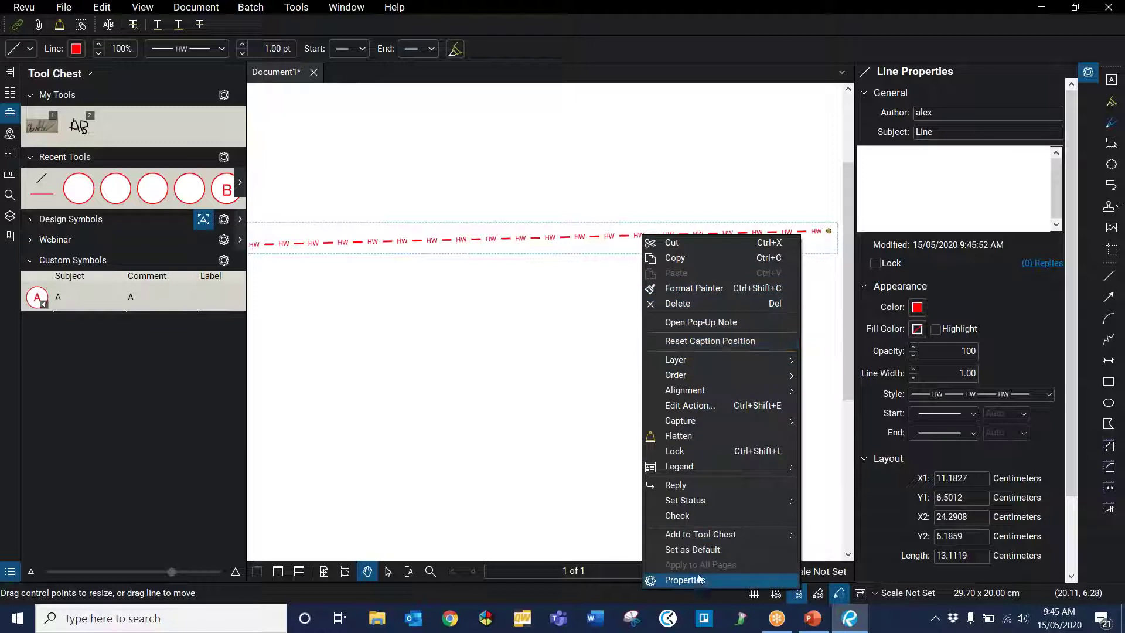
{"action": "mouse_move", "coordinate": [716, 536]}
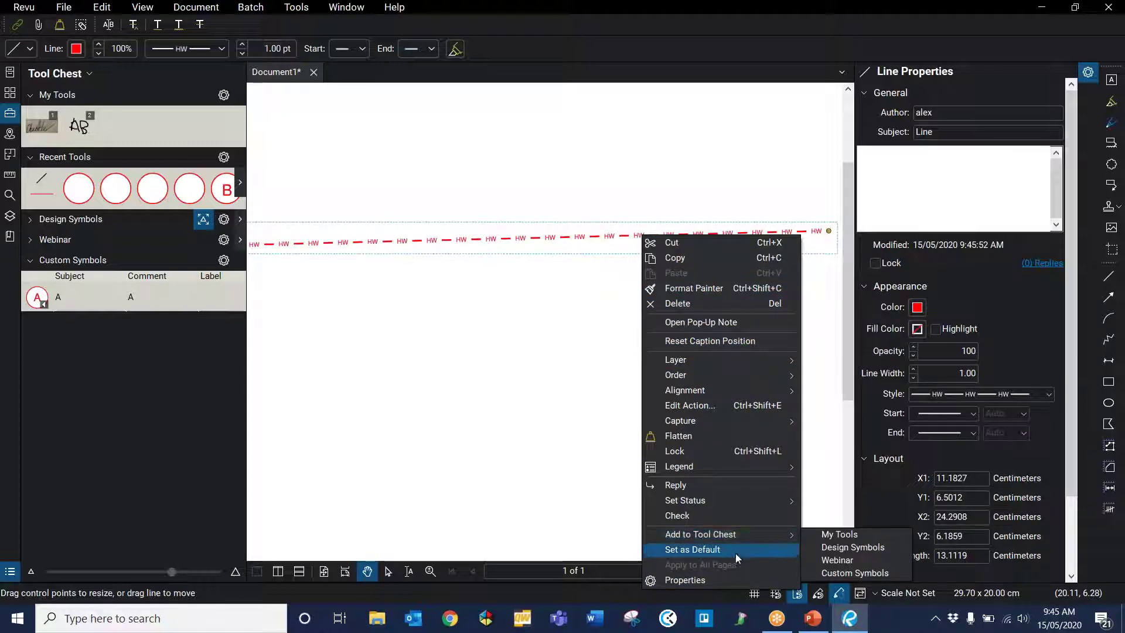
{"action": "left_click", "coordinate": [845, 574]}
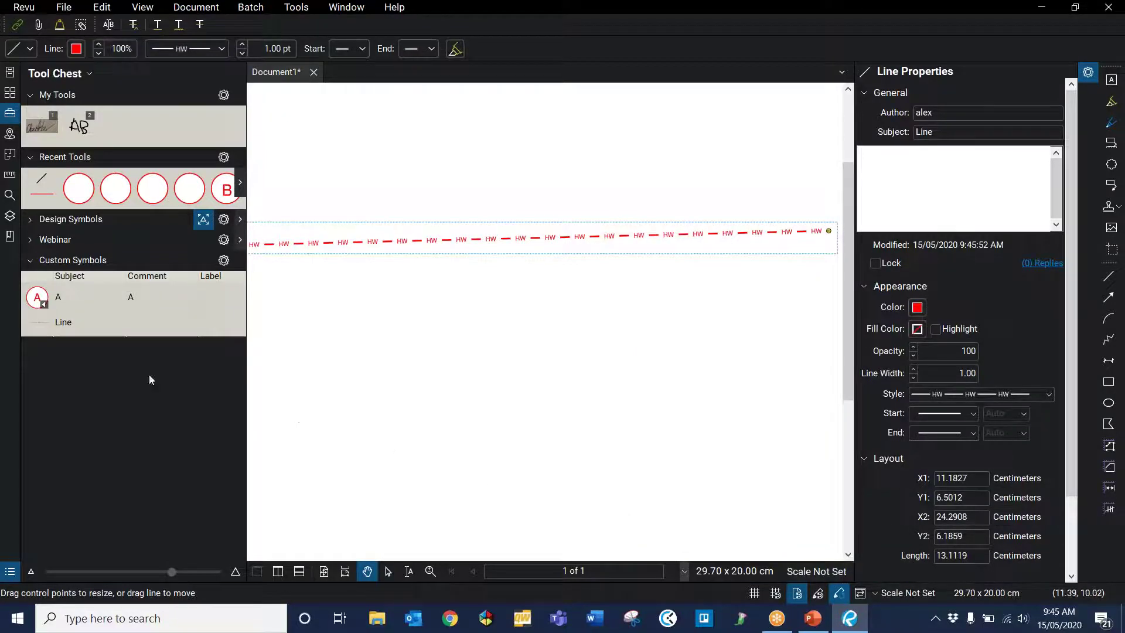
{"action": "left_click", "coordinate": [86, 325]}
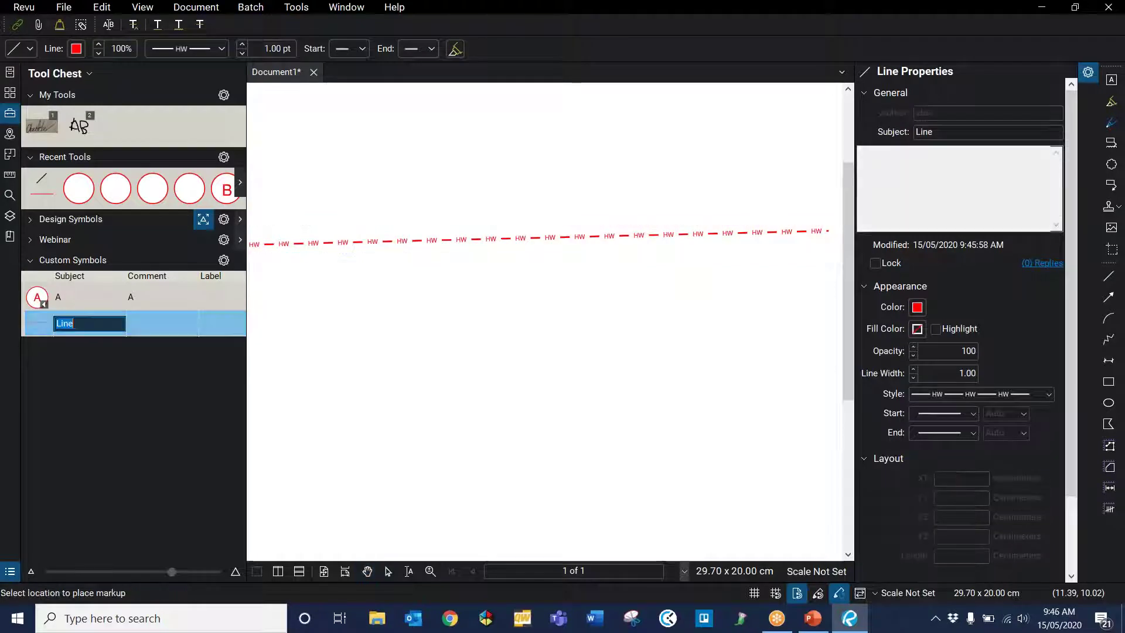
{"action": "left_click", "coordinate": [155, 325]}
{"action": "left_click", "coordinate": [76, 343]}
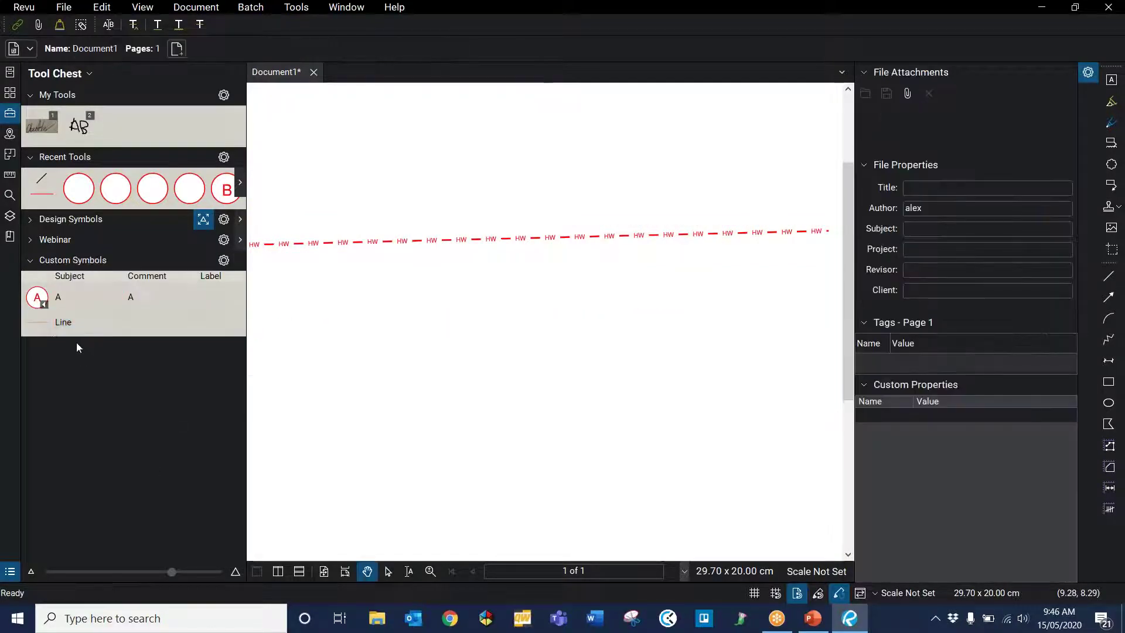
Switch the saved Line tool to reuse its properties and draw a nearly horizontal line about 9.7 cm long below the first
{"action": "left_click", "coordinate": [40, 319]}
{"action": "left_click", "coordinate": [40, 318]}
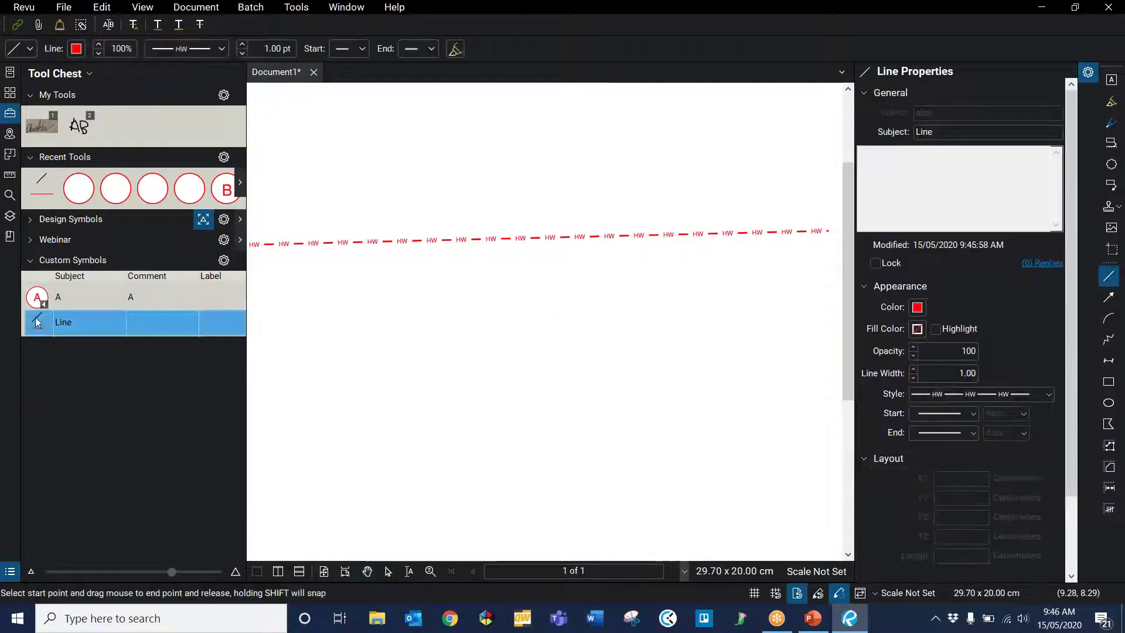
{"action": "left_click_drag", "start_coordinate": [302, 343], "coordinate": [739, 339]}
{"action": "scroll", "coordinate": [594, 374], "scroll_direction": "down", "scroll_amount": 1}
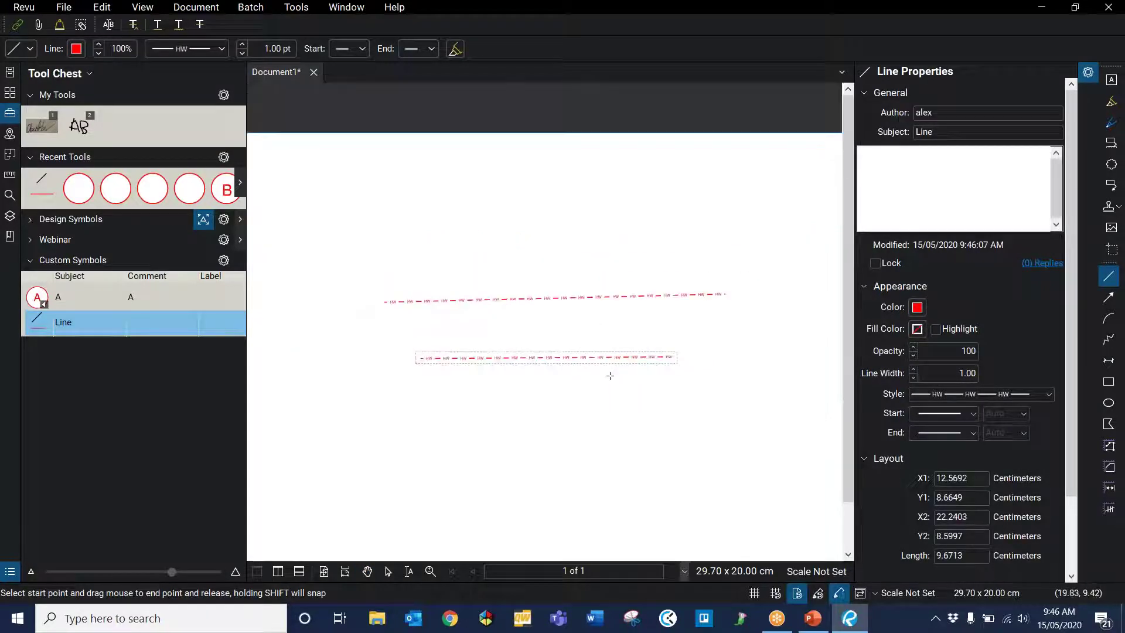
{"action": "scroll", "coordinate": [549, 340], "scroll_direction": "up", "scroll_amount": 1}
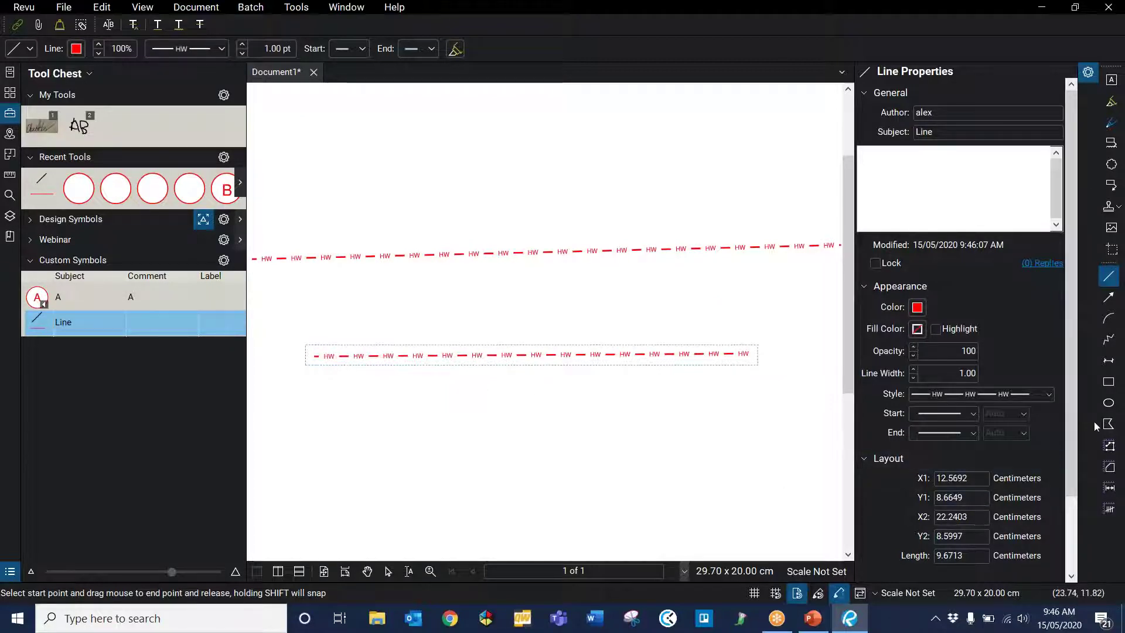
Draw a four-point polyline about 10.4 cm wide and 2.2 cm high below both lines, using the Hot Water style from Water lines
{"action": "left_click", "coordinate": [1108, 339]}
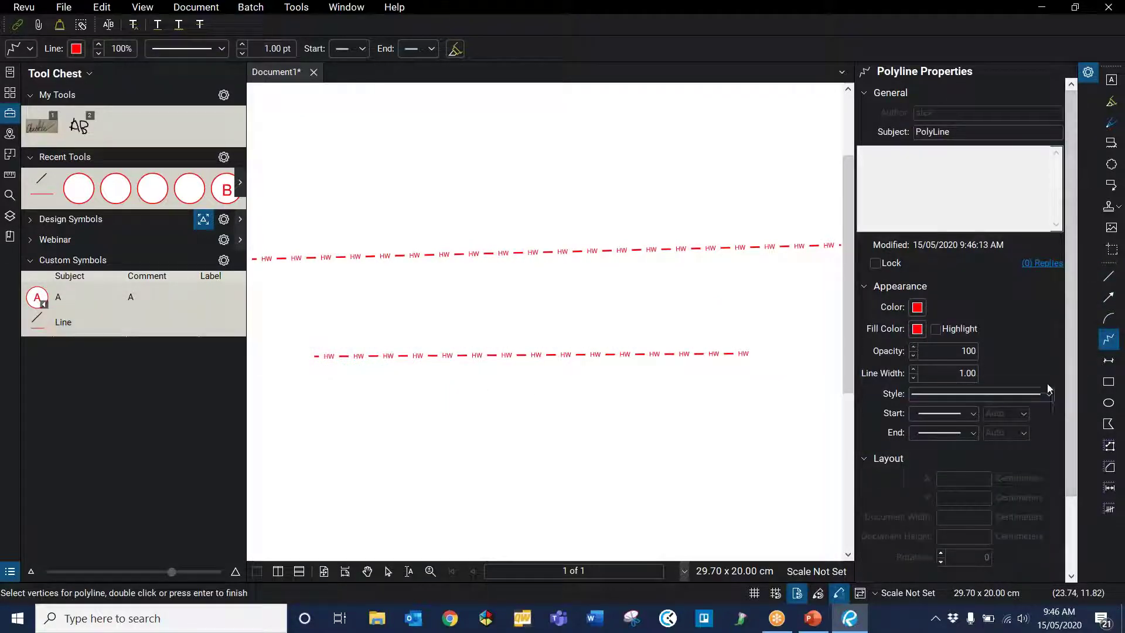
{"action": "left_click", "coordinate": [1048, 393]}
{"action": "scroll", "coordinate": [1016, 185], "scroll_direction": "down", "scroll_amount": 5}
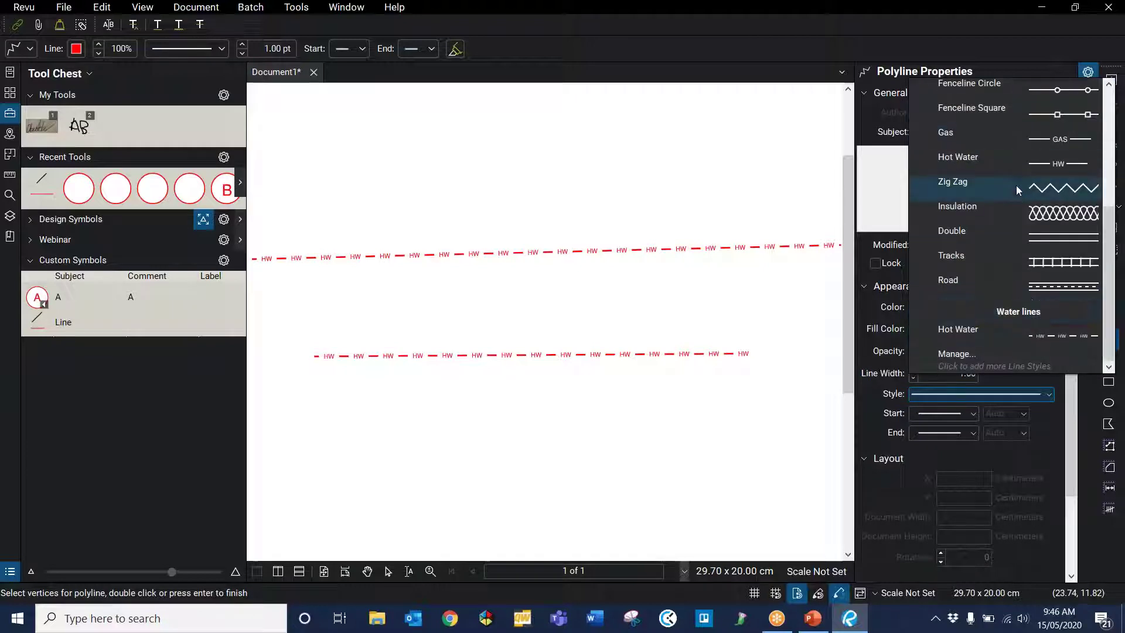
{"action": "left_click", "coordinate": [1017, 334]}
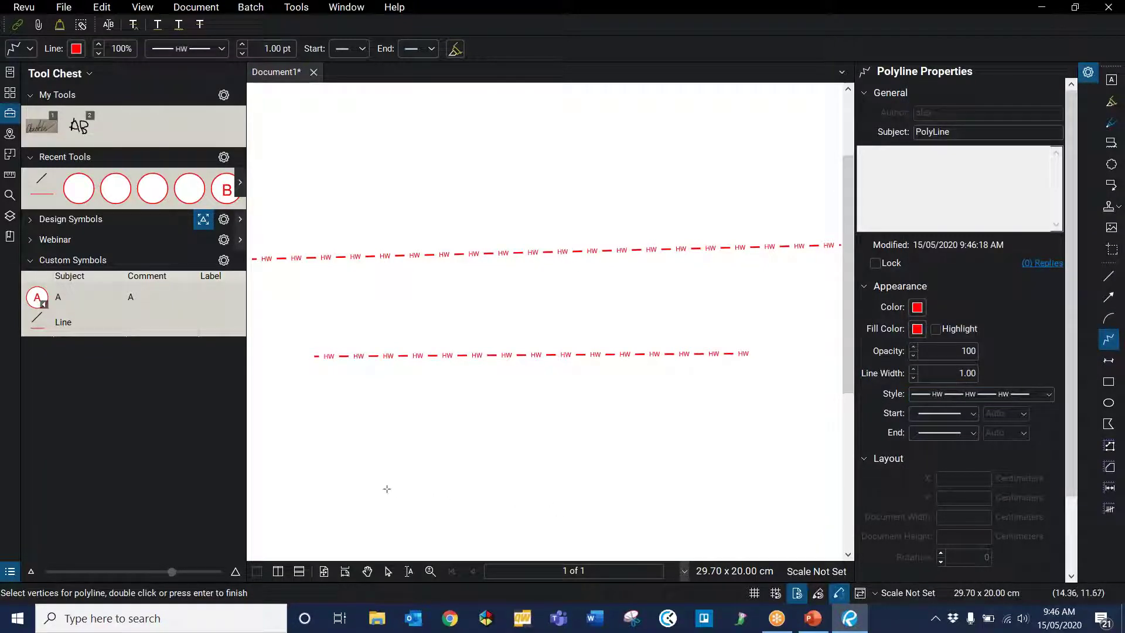
{"action": "left_click", "coordinate": [573, 465]}
{"action": "left_click", "coordinate": [738, 413]}
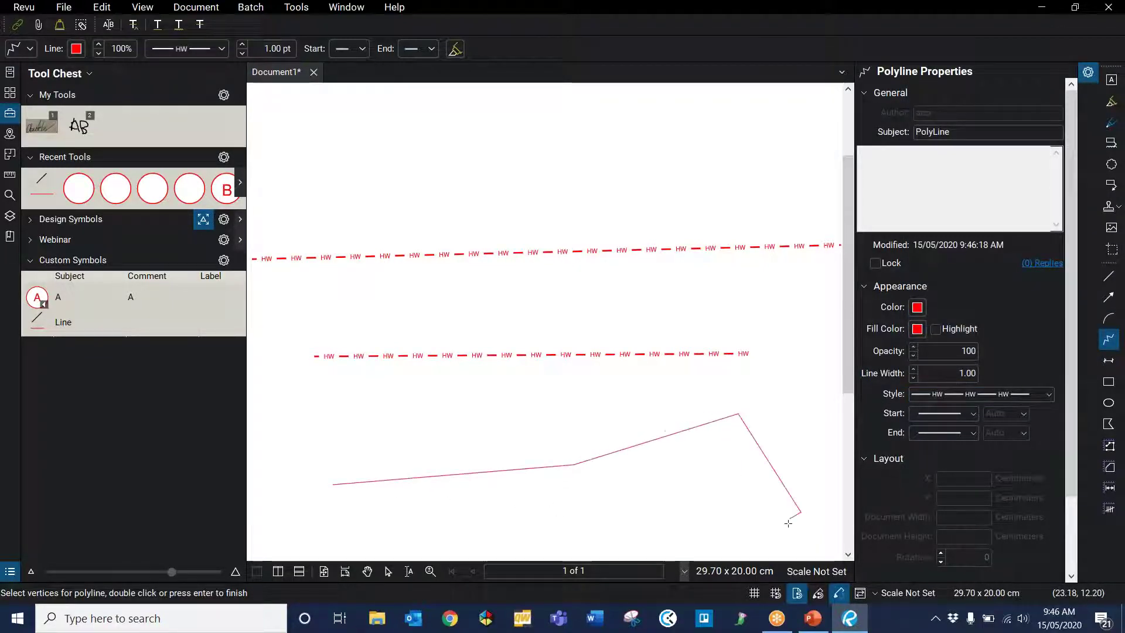
{"action": "key", "text": "Return"}
{"action": "key", "text": "Escape"}
Add the HW polyline to the Custom Symbols tool set
{"action": "left_click", "coordinate": [610, 461]}
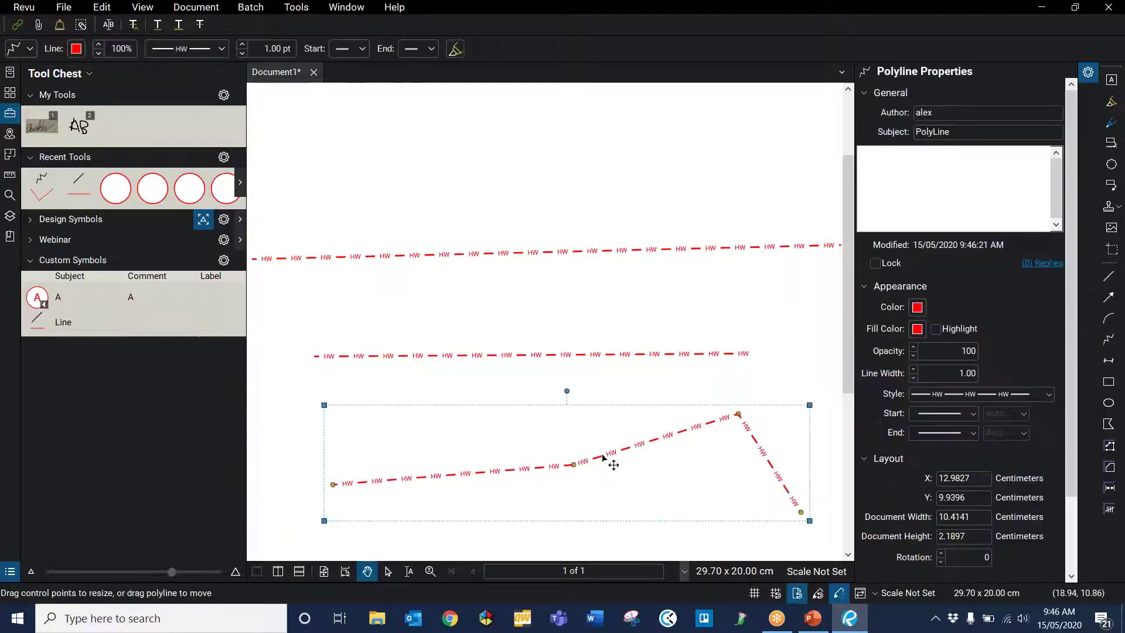
{"action": "right_click", "coordinate": [610, 462]}
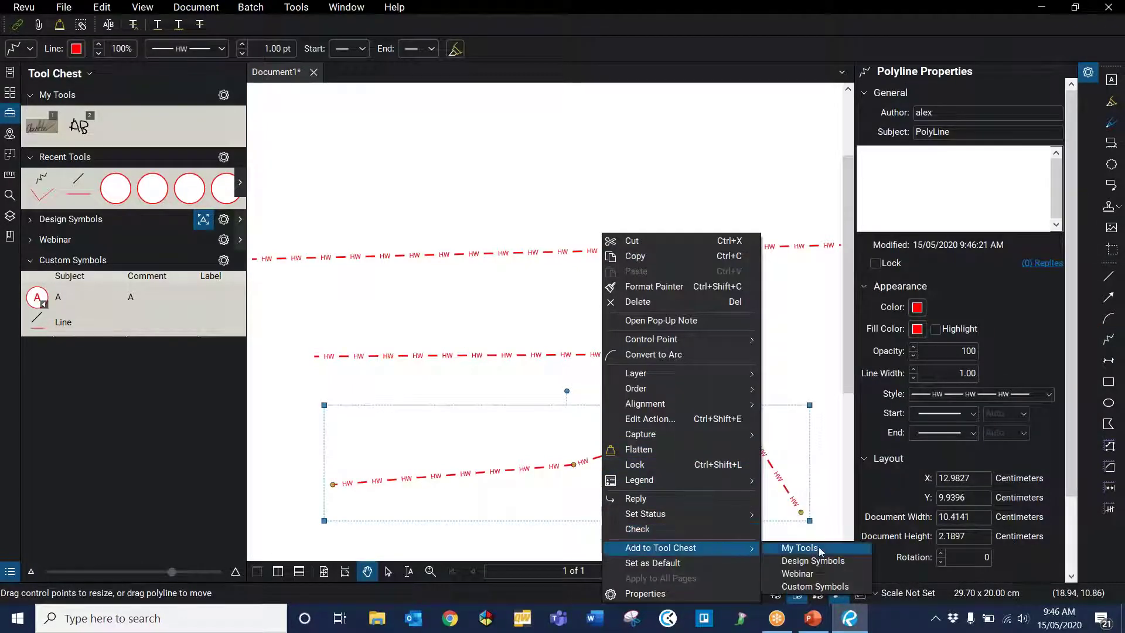
{"action": "left_click", "coordinate": [785, 589]}
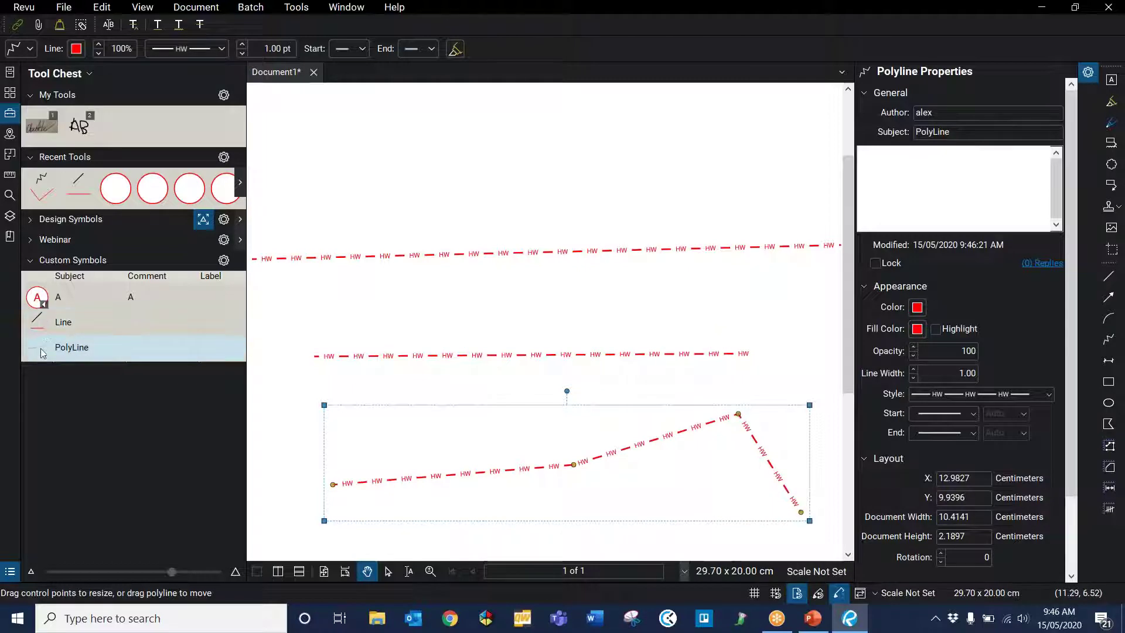
Draw a multi-segment polyline about 23.5 cm wide and 14.7 cm high around the existing lines with the saved PolyLine tool
{"action": "left_click", "coordinate": [70, 347]}
{"action": "scroll", "coordinate": [410, 273], "scroll_direction": "down", "scroll_amount": 3}
{"action": "scroll", "coordinate": [397, 322], "scroll_direction": "down", "scroll_amount": 2}
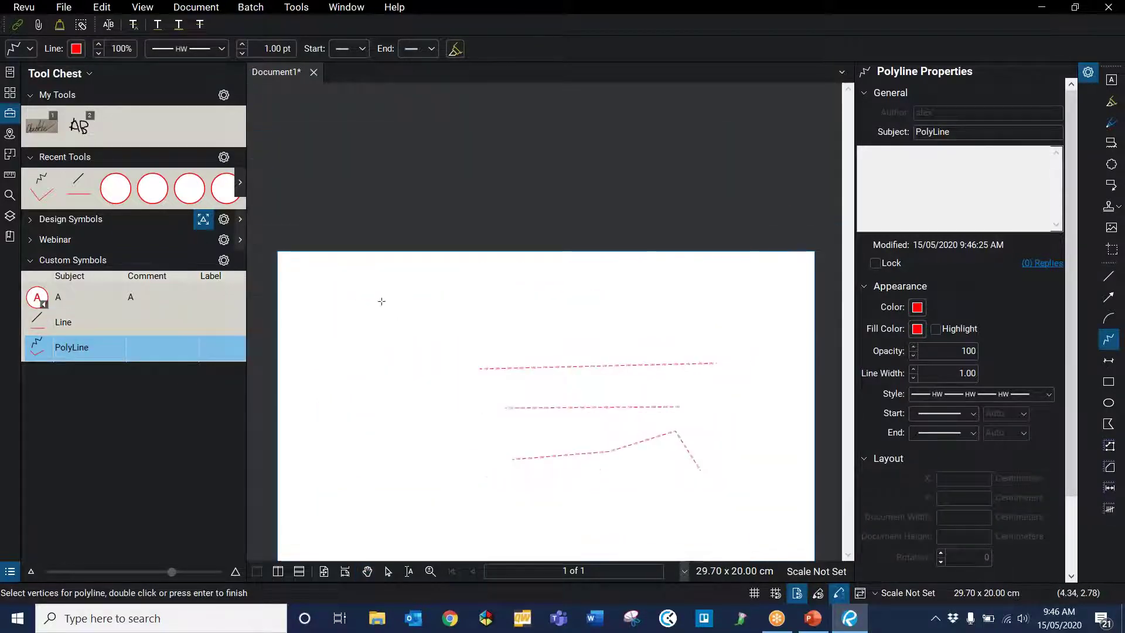
{"action": "left_click", "coordinate": [356, 301]}
{"action": "left_click", "coordinate": [467, 300]}
{"action": "left_click", "coordinate": [743, 277]}
{"action": "left_click", "coordinate": [778, 339]}
{"action": "left_click", "coordinate": [782, 457]}
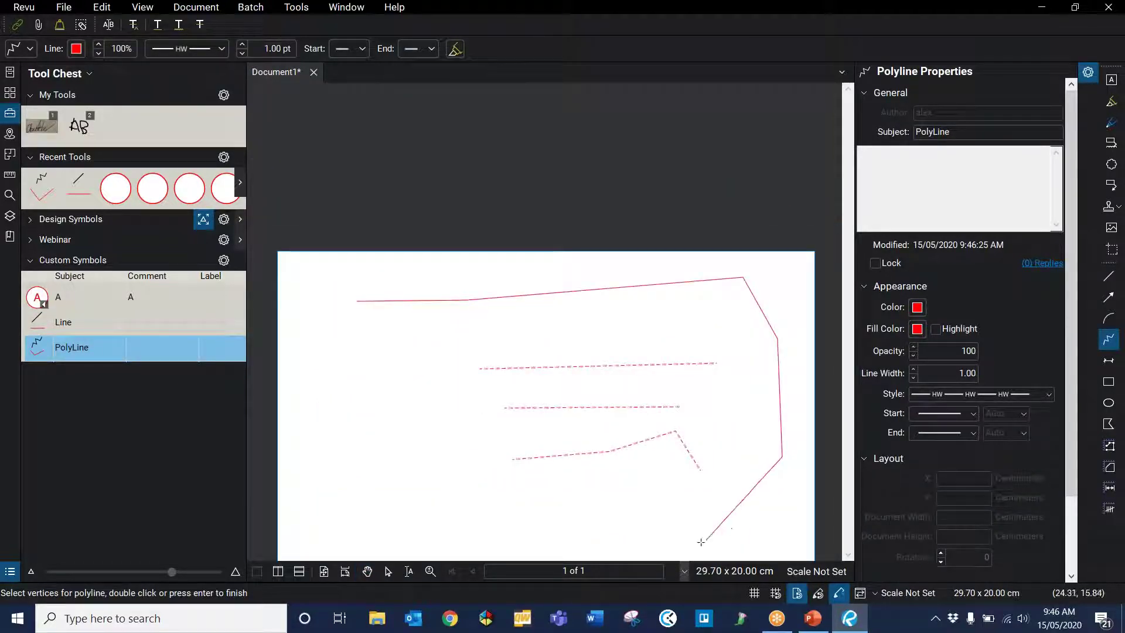
{"action": "left_click", "coordinate": [703, 541]}
{"action": "scroll", "coordinate": [609, 521], "scroll_direction": "up", "scroll_amount": 3}
{"action": "scroll", "coordinate": [642, 519], "scroll_direction": "down", "scroll_amount": 4}
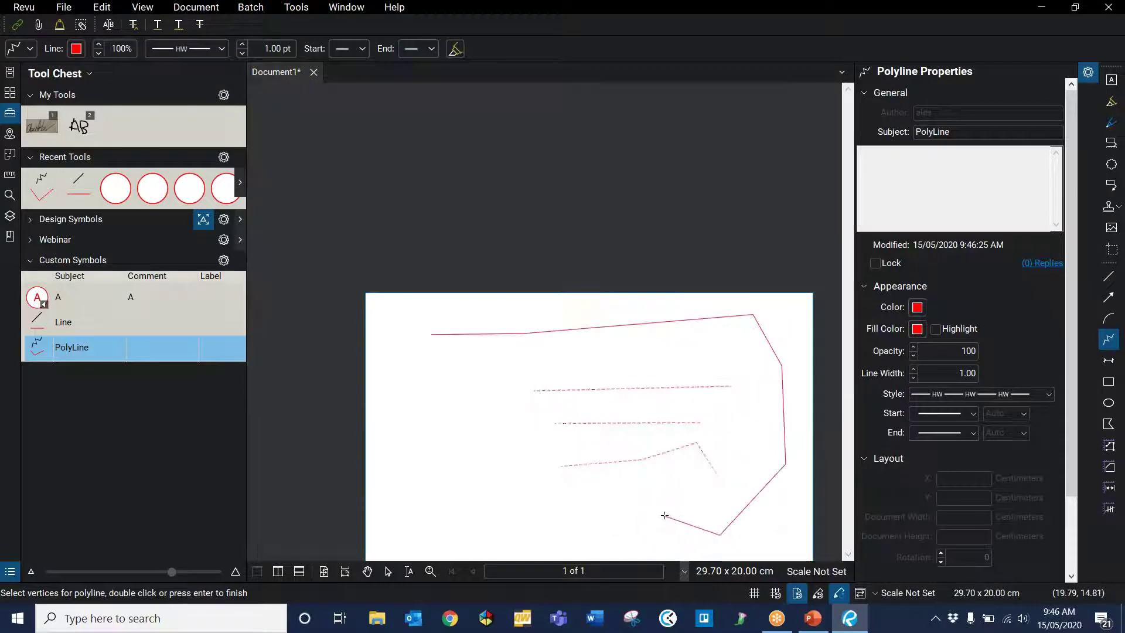
{"action": "double_click", "coordinate": [665, 521]}
{"action": "scroll", "coordinate": [648, 328], "scroll_direction": "up", "scroll_amount": 5}
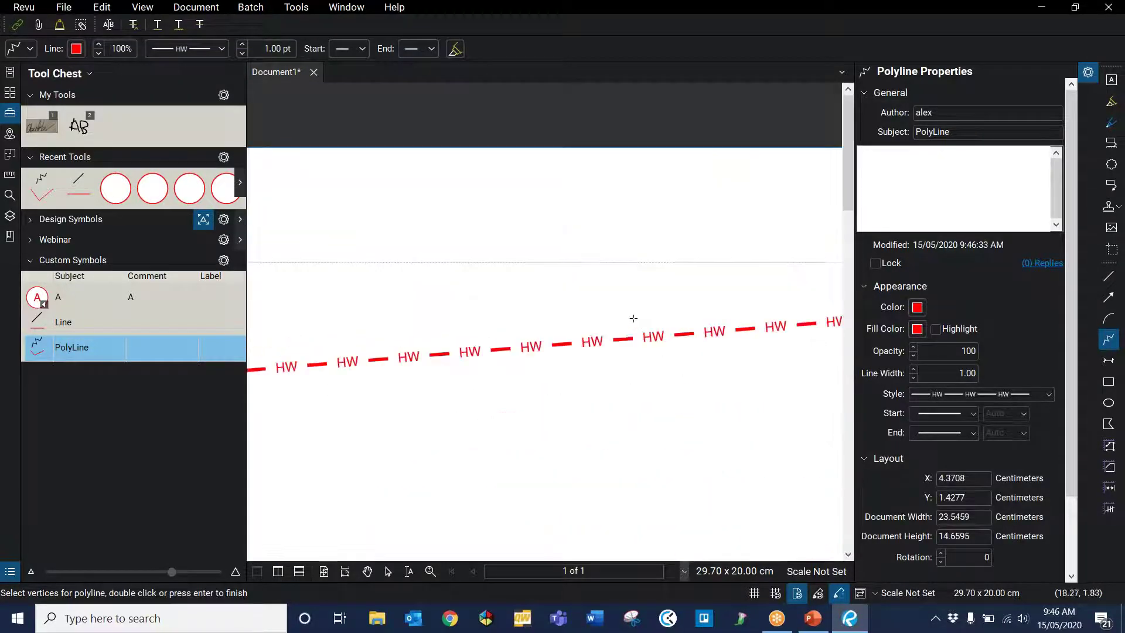
{"action": "scroll", "coordinate": [648, 369], "scroll_direction": "down", "scroll_amount": 6}
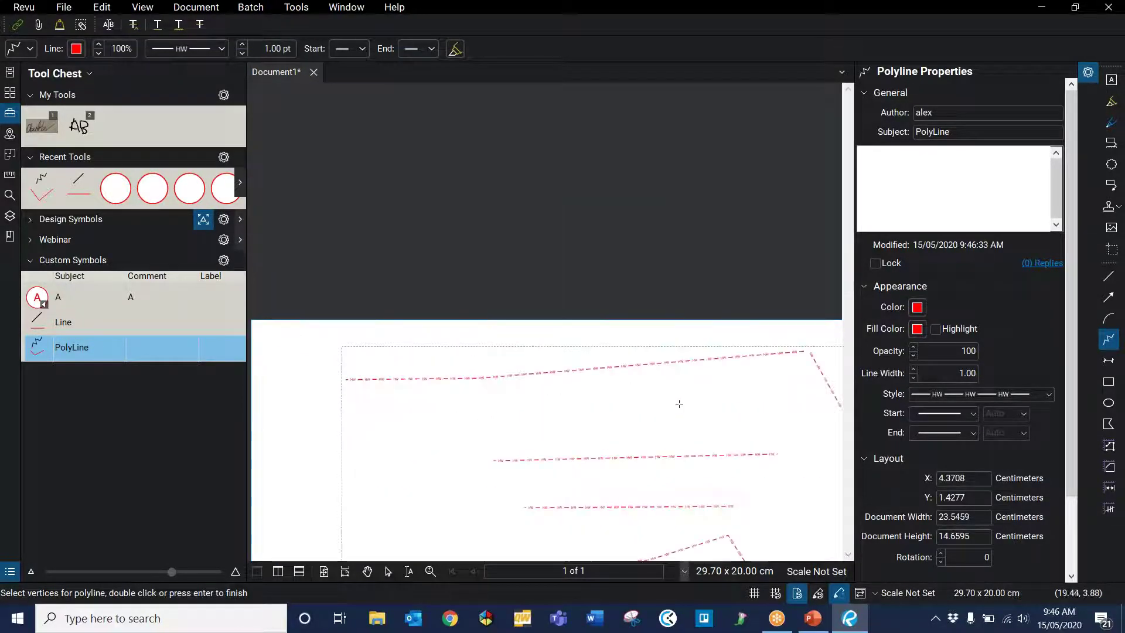
{"action": "scroll", "coordinate": [573, 381], "scroll_direction": "down", "scroll_amount": 1}
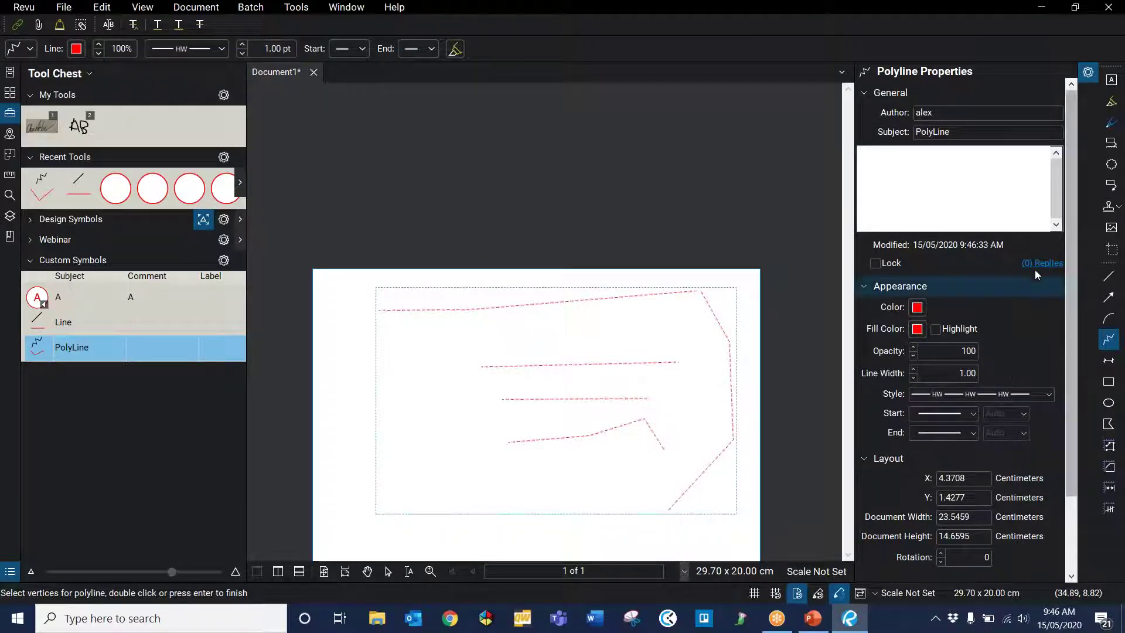
Add a new line style named Cold Water to the Water lines set
{"action": "left_click", "coordinate": [1031, 394]}
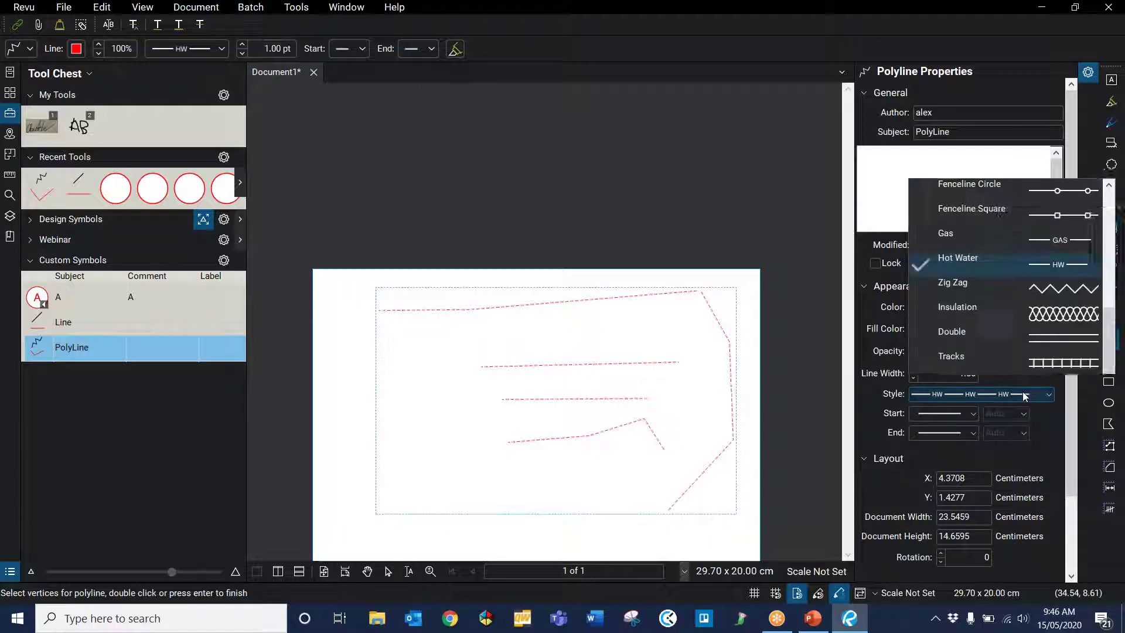
{"action": "left_click", "coordinate": [1032, 364]}
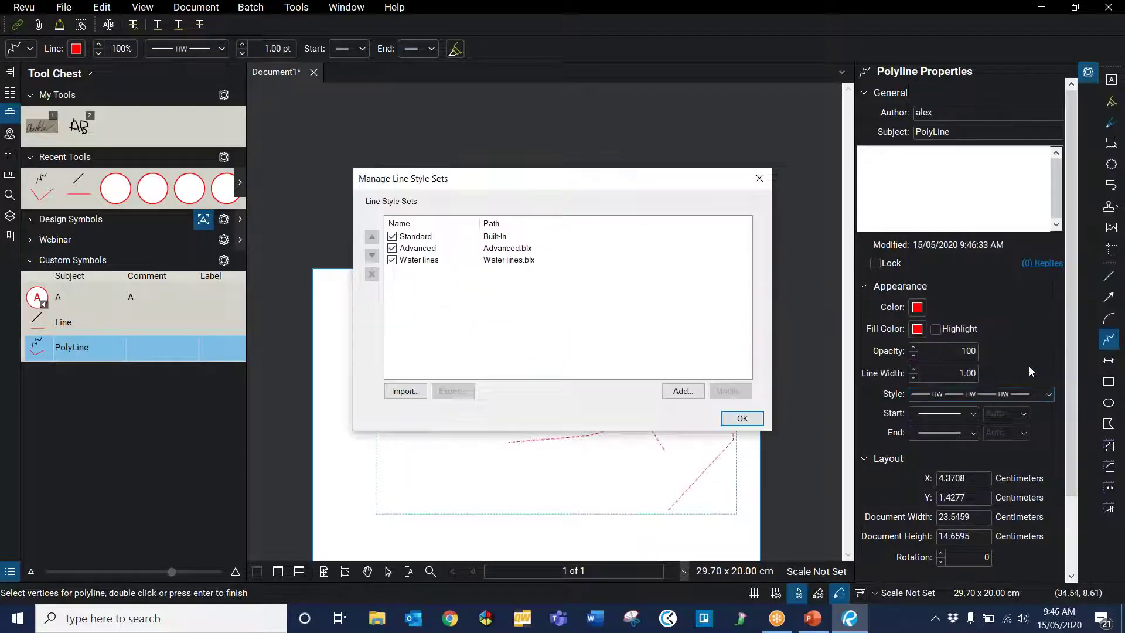
{"action": "left_click", "coordinate": [454, 262]}
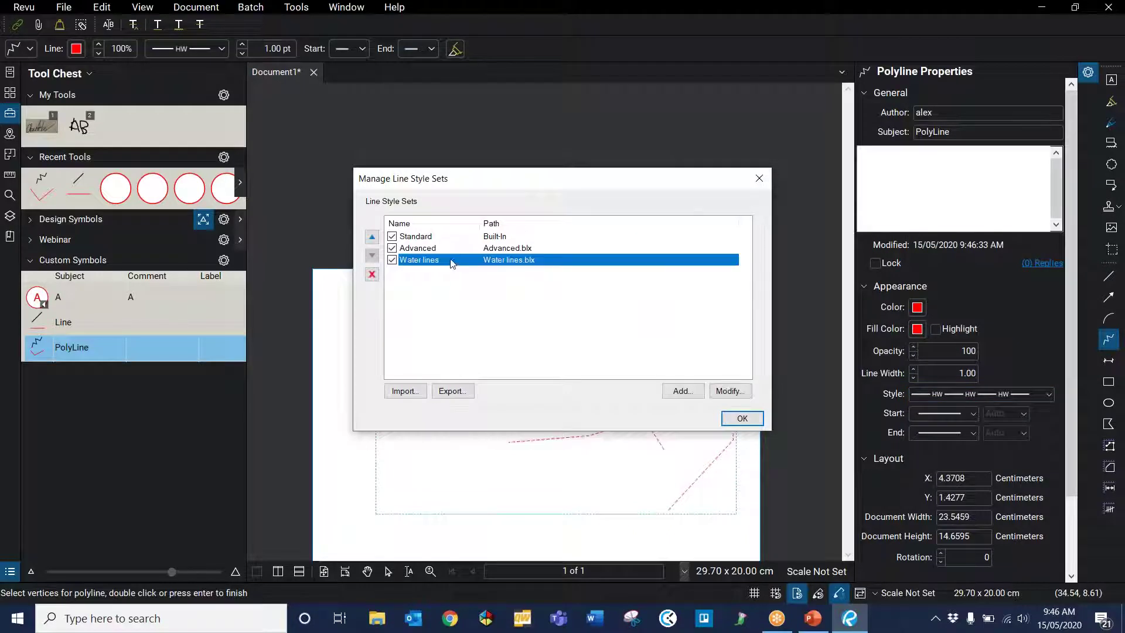
{"action": "left_click", "coordinate": [722, 393]}
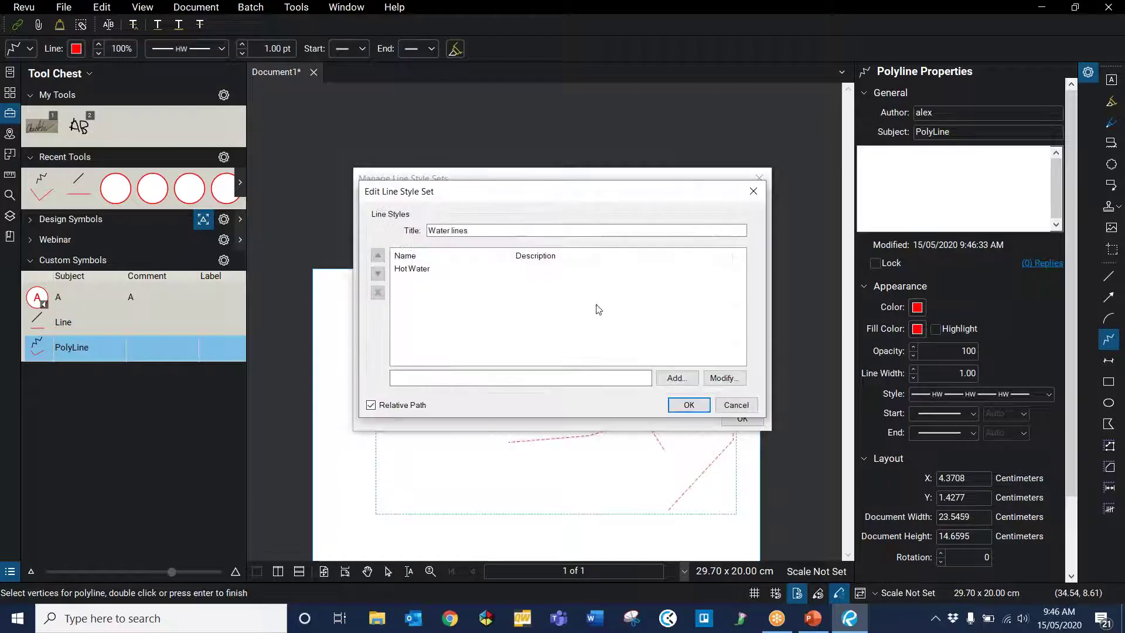
{"action": "left_click", "coordinate": [675, 379]}
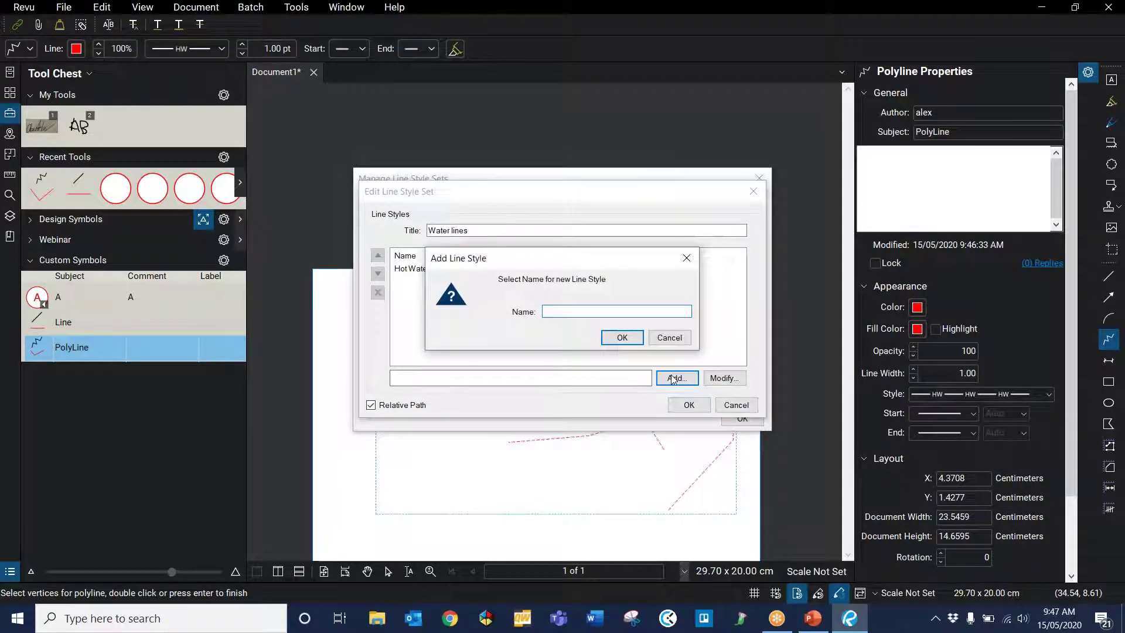
{"action": "type", "text": "Cold Water"}
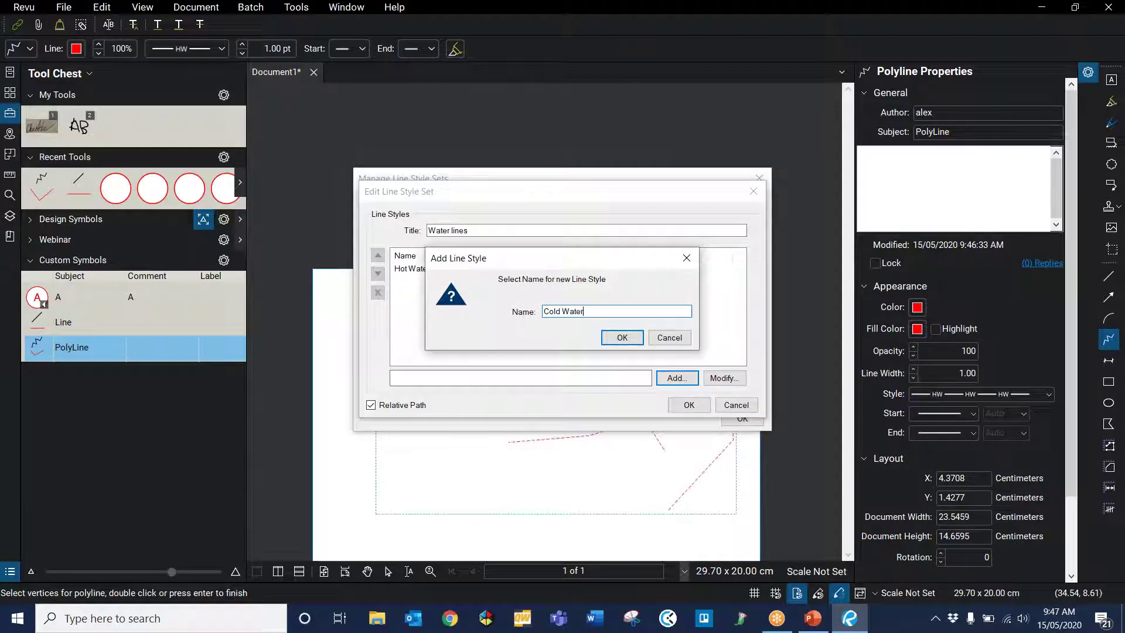
{"action": "left_click", "coordinate": [621, 337]}
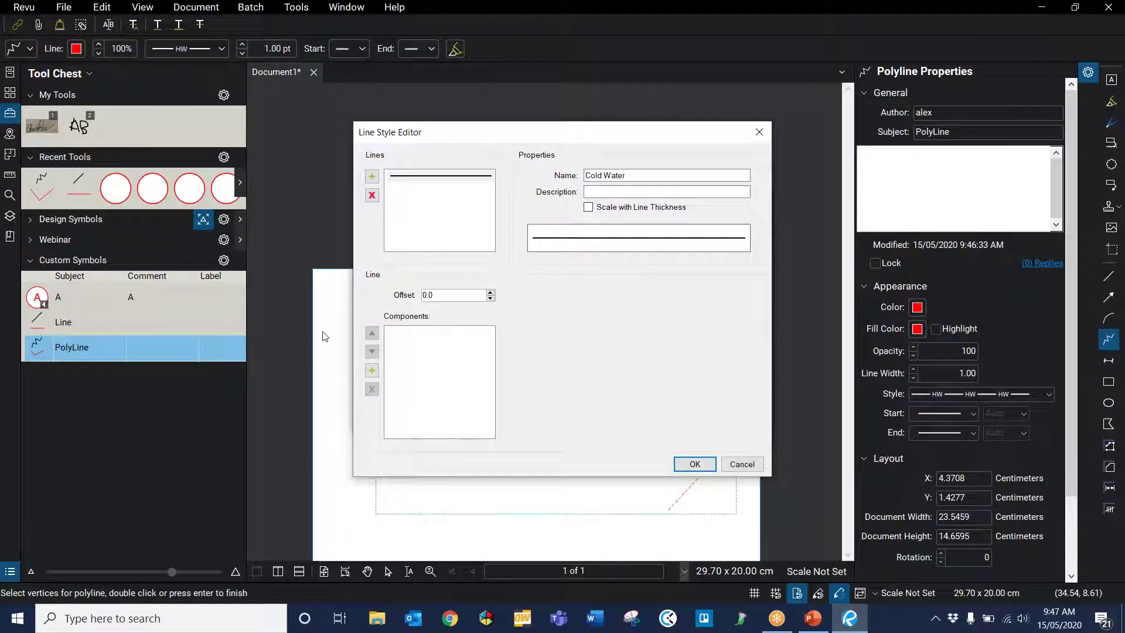
Begin the Cold Water line pattern with a Dash component followed by a Space component
{"action": "left_click", "coordinate": [372, 370]}
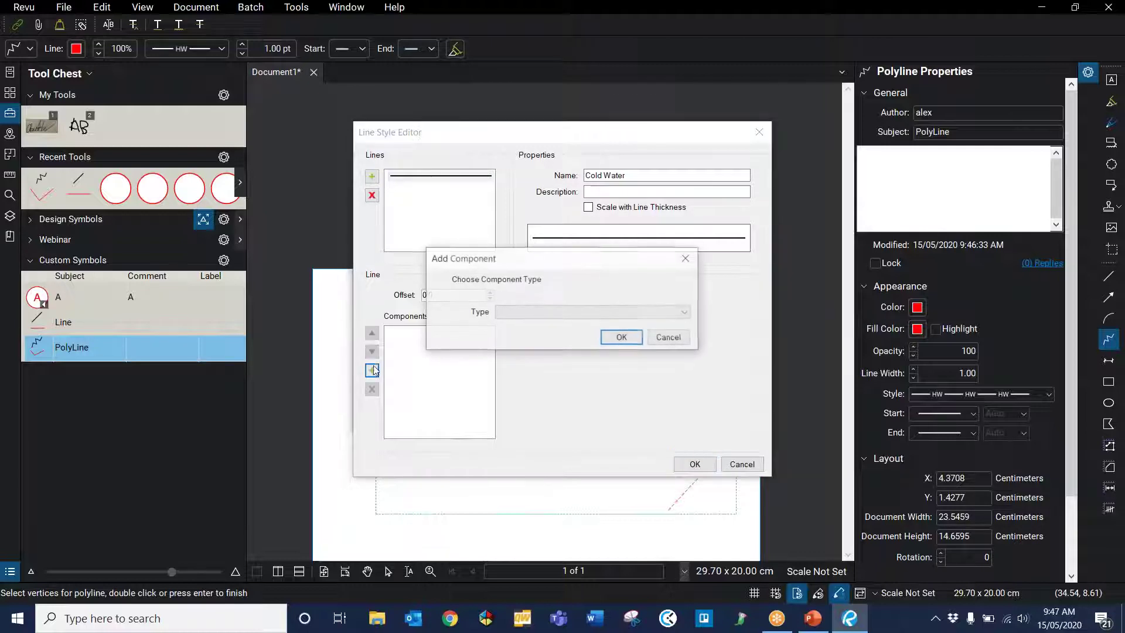
{"action": "left_click", "coordinate": [546, 316]}
{"action": "left_click", "coordinate": [534, 326]}
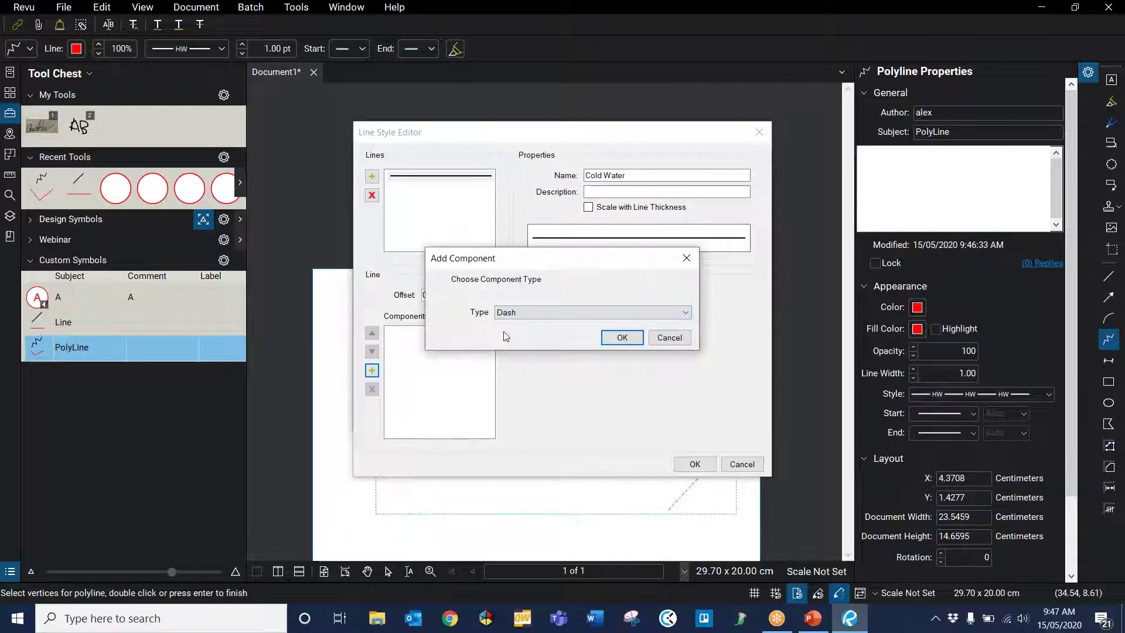
{"action": "left_click", "coordinate": [619, 336]}
{"action": "left_click", "coordinate": [533, 313]}
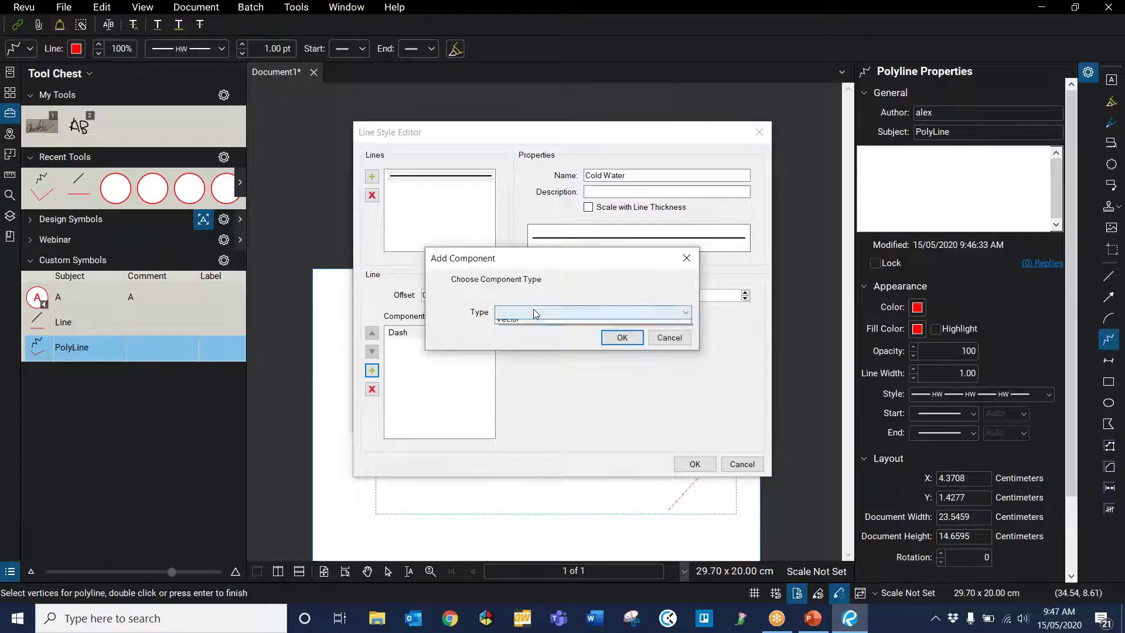
{"action": "left_click", "coordinate": [541, 332]}
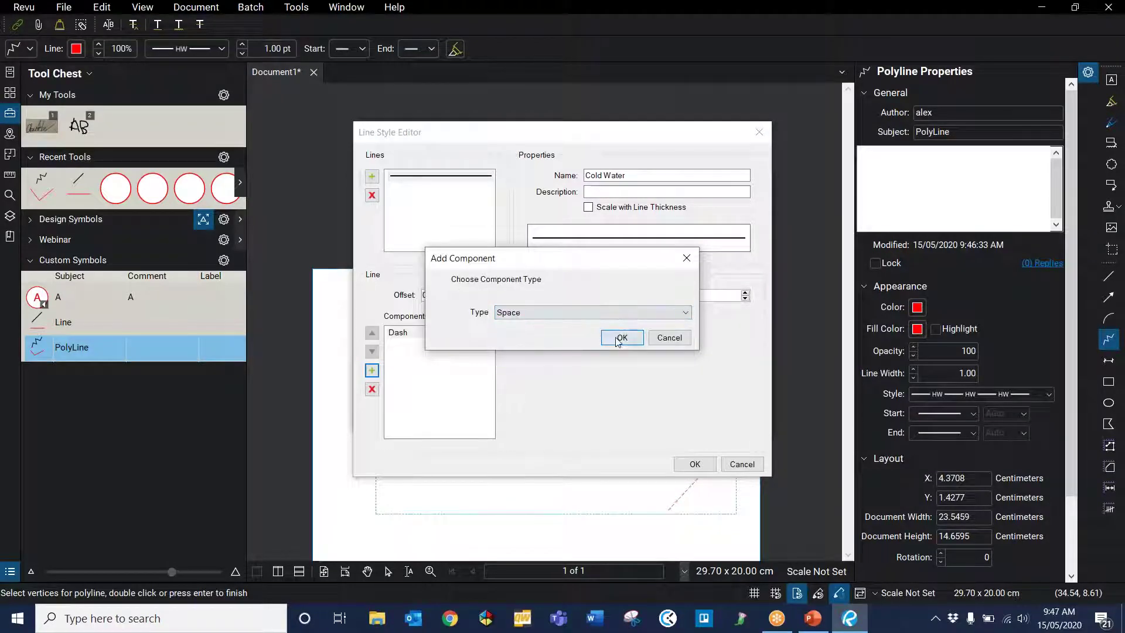
{"action": "left_click", "coordinate": [620, 337]}
Add a Text component after the space in the Cold Water pattern and set its text to CW
{"action": "left_click", "coordinate": [372, 370]}
{"action": "left_click", "coordinate": [567, 313]}
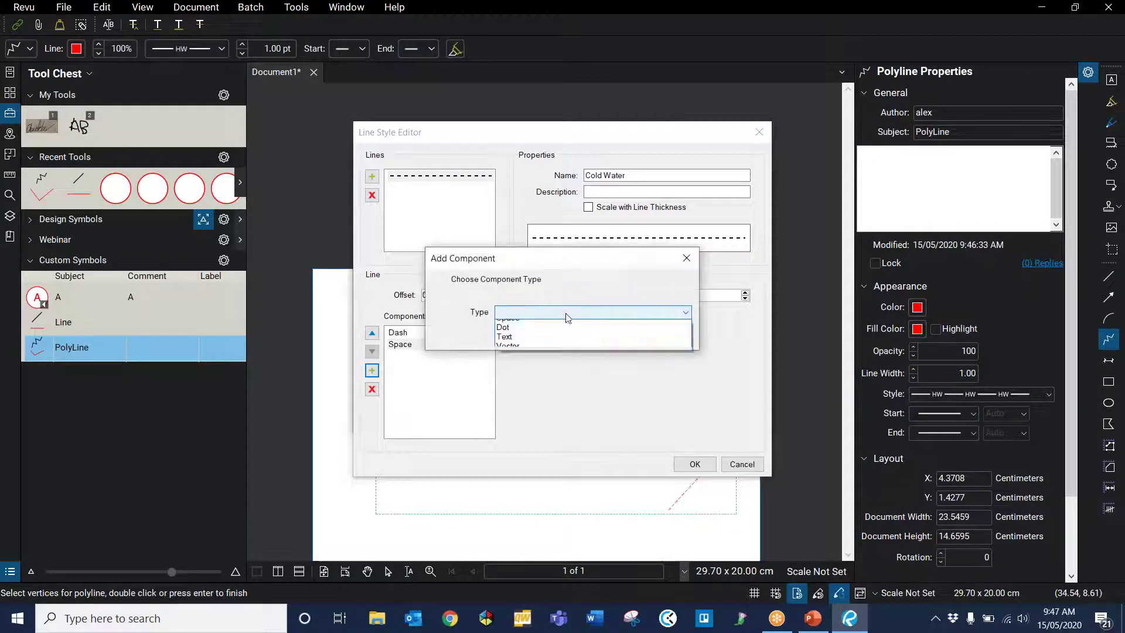
{"action": "left_click", "coordinate": [563, 355]}
{"action": "left_click", "coordinate": [623, 340]}
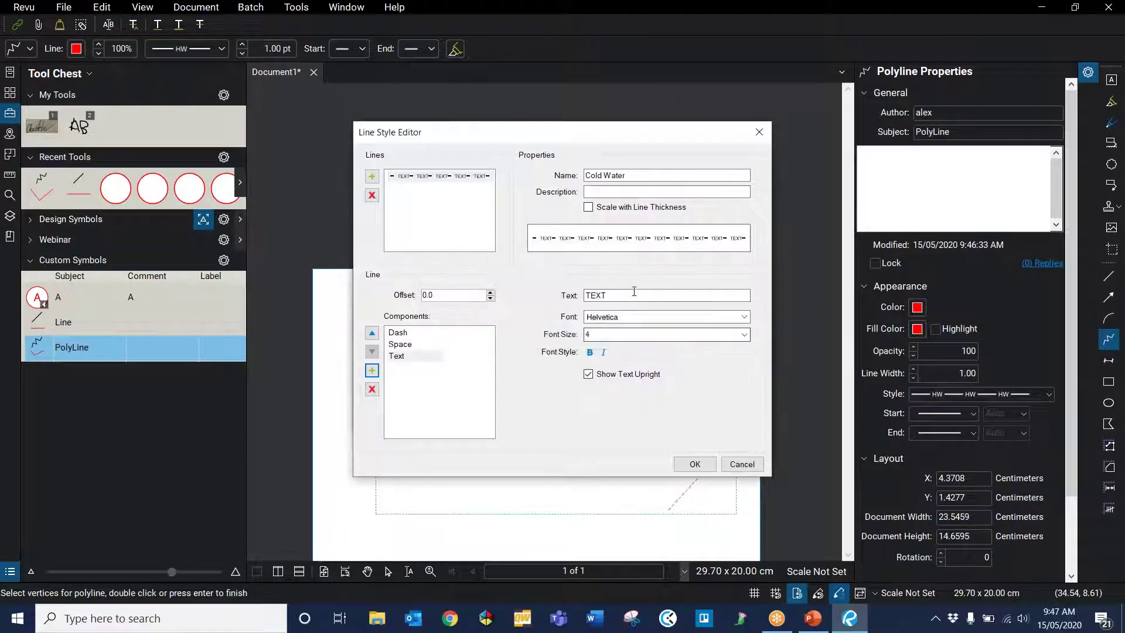
{"action": "type", "text": "CW"}
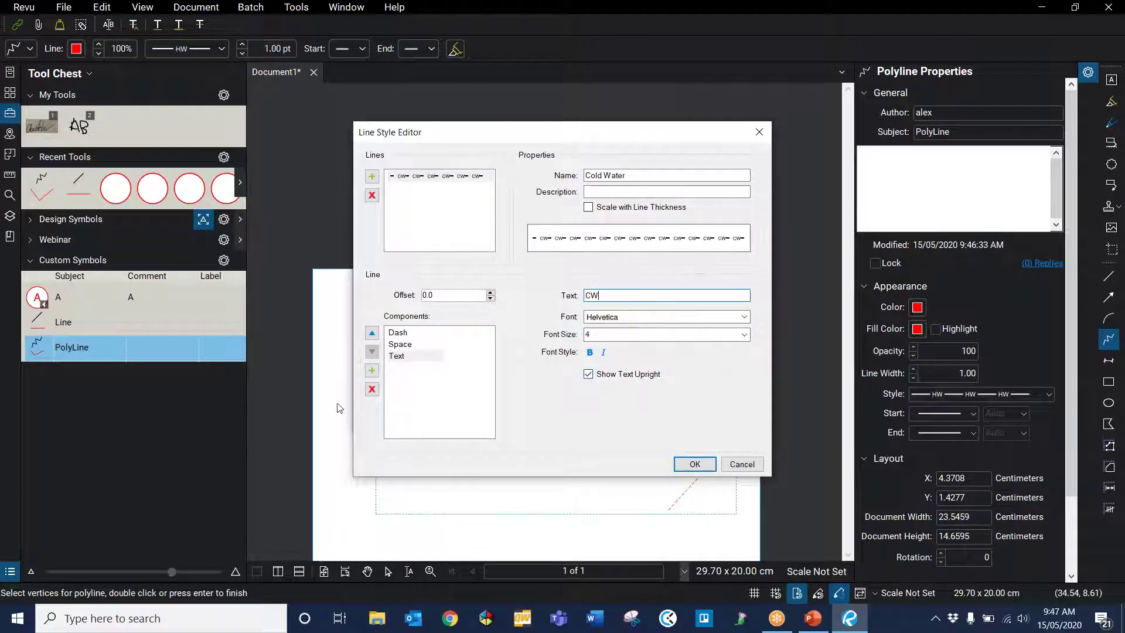
Complete the Cold Water pattern with a Space and a Dash after the text, and save the style in the Water lines set
{"action": "left_click", "coordinate": [372, 370]}
{"action": "left_click", "coordinate": [548, 312]}
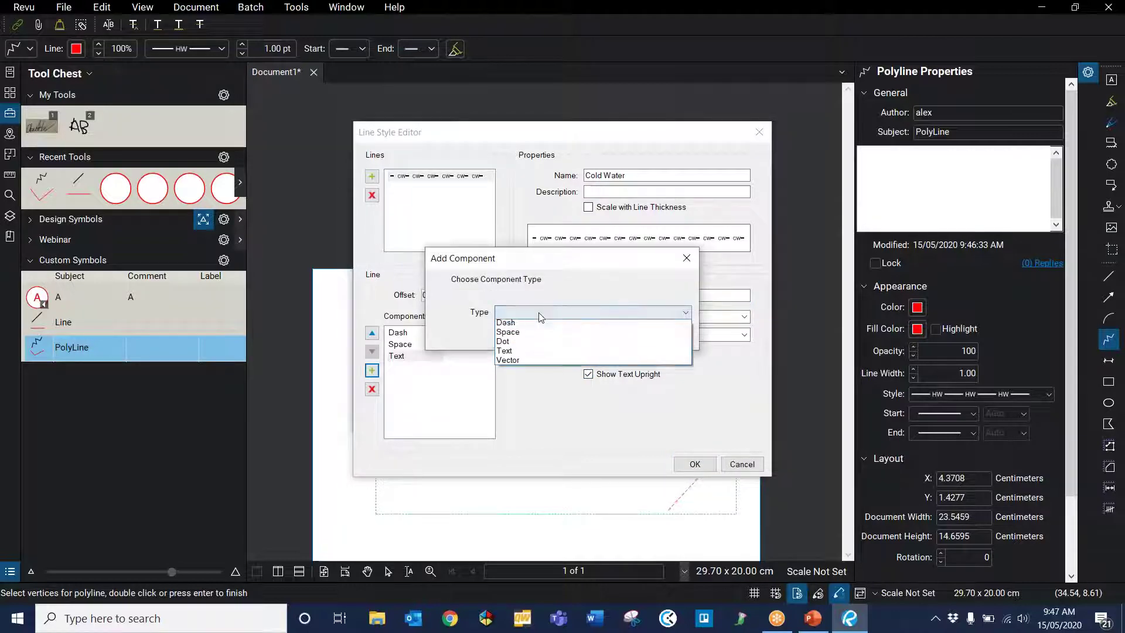
{"action": "left_click", "coordinate": [537, 334]}
{"action": "left_click", "coordinate": [624, 344]}
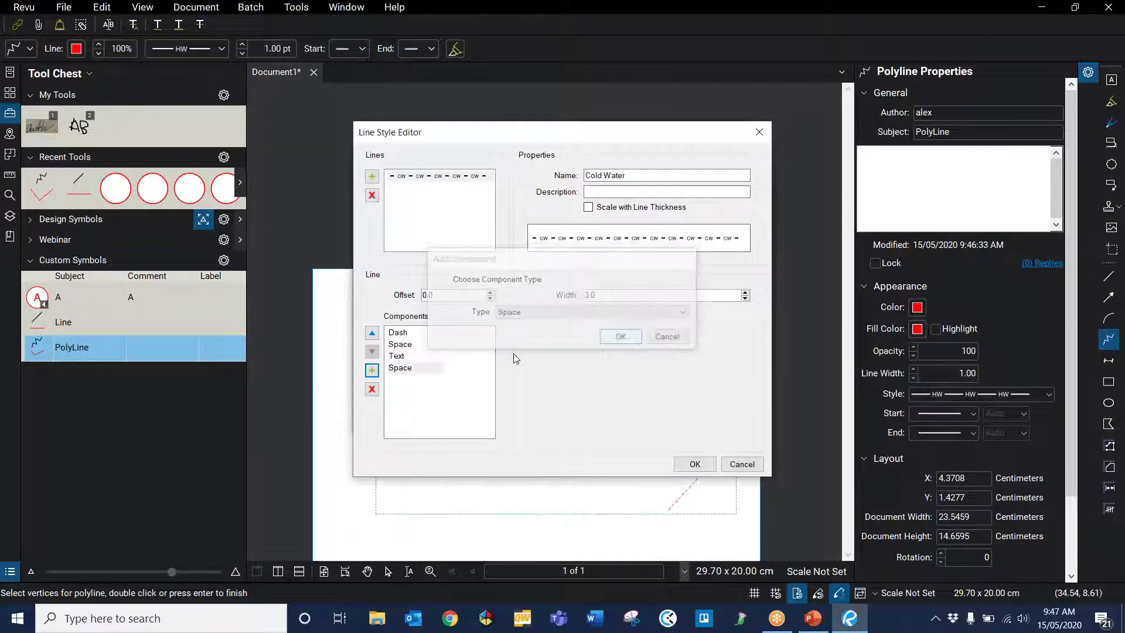
{"action": "left_click", "coordinate": [372, 369]}
{"action": "left_click", "coordinate": [548, 312]}
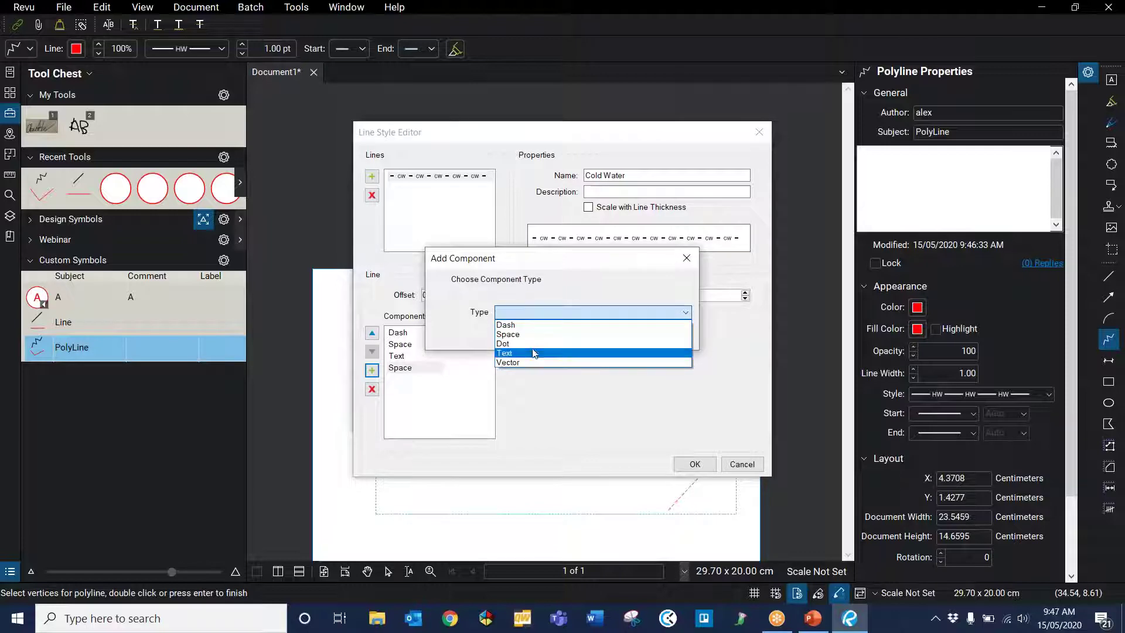
{"action": "left_click", "coordinate": [516, 325]}
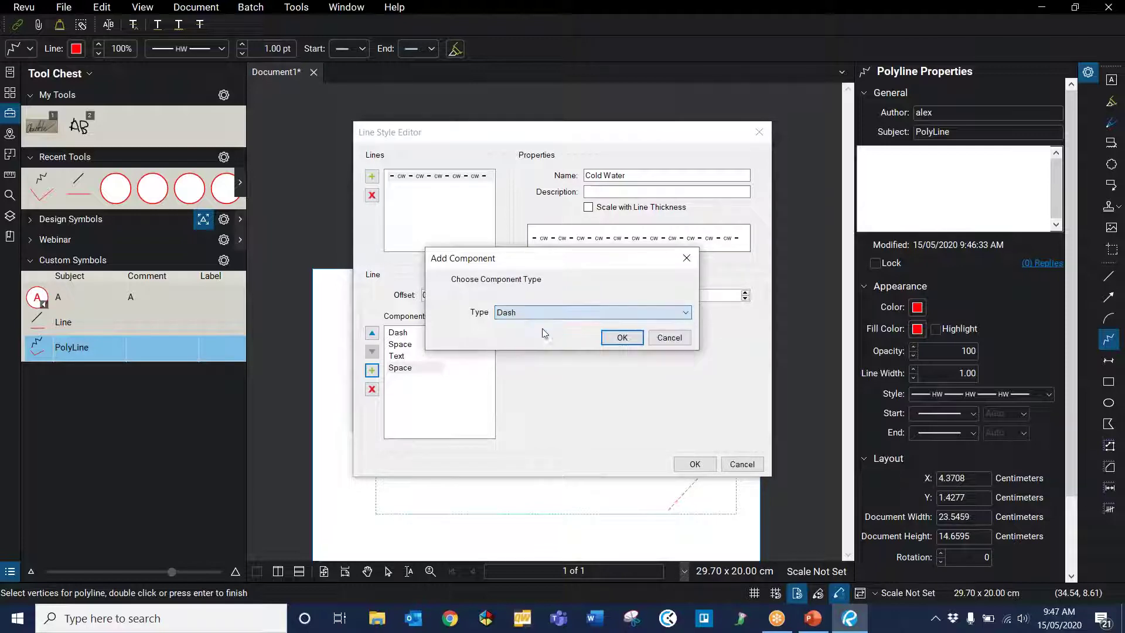
{"action": "left_click", "coordinate": [616, 337]}
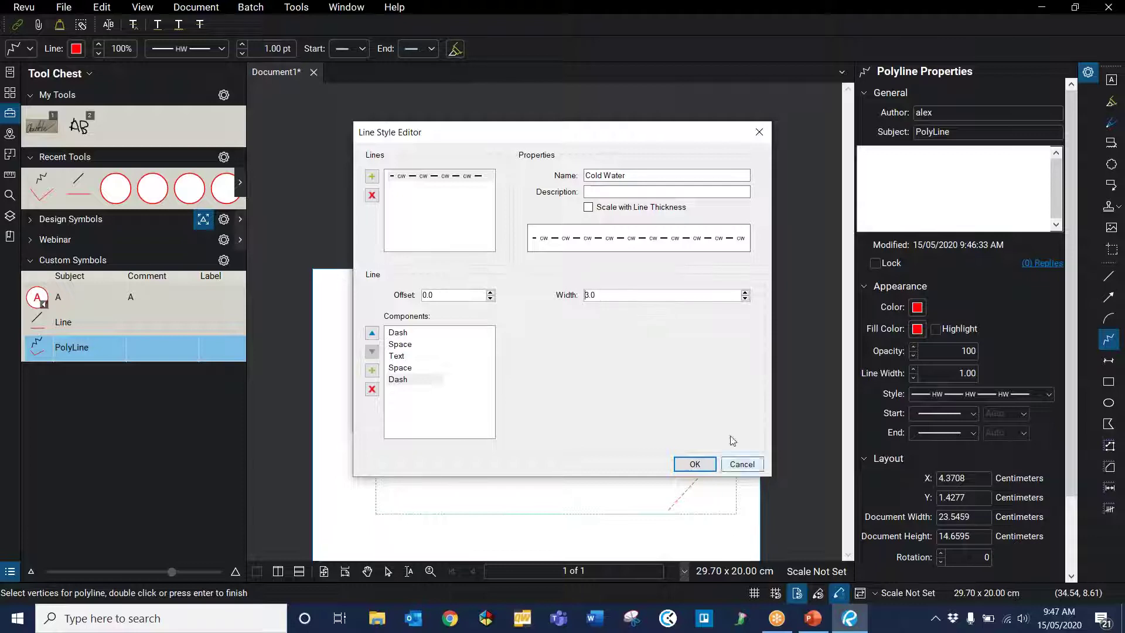
{"action": "left_click", "coordinate": [694, 465]}
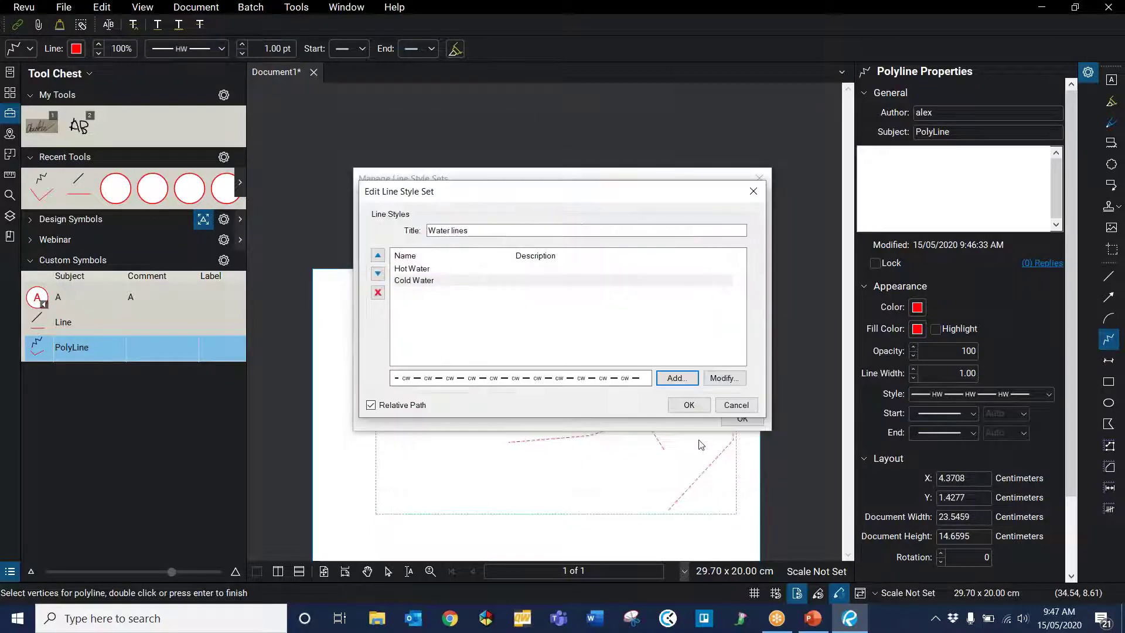
{"action": "left_click", "coordinate": [687, 406]}
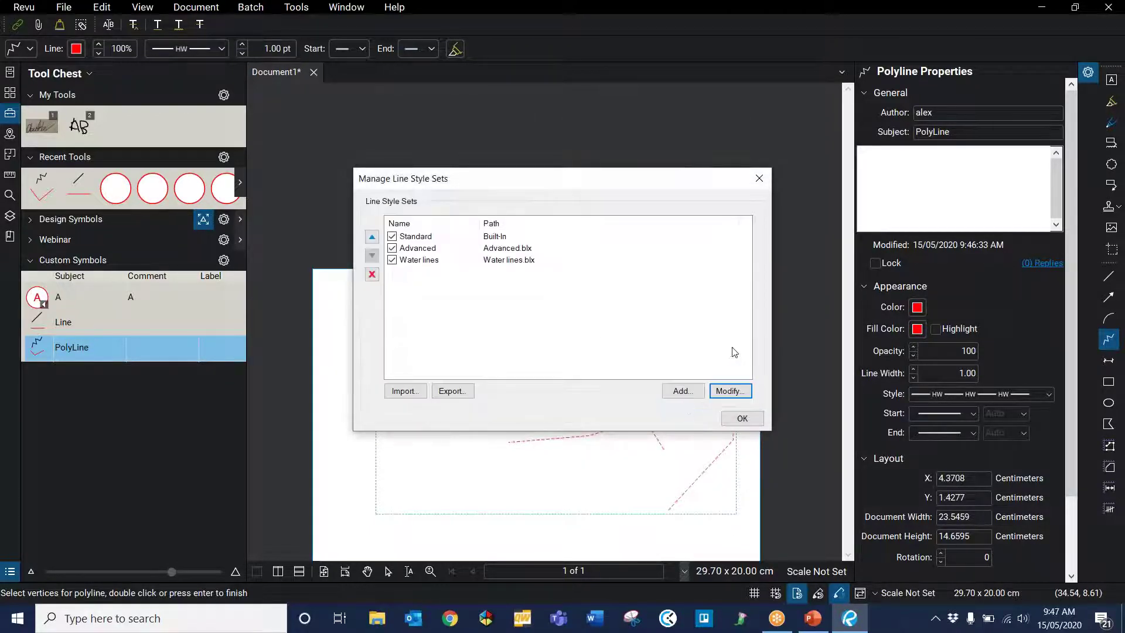
{"action": "left_click", "coordinate": [742, 417]}
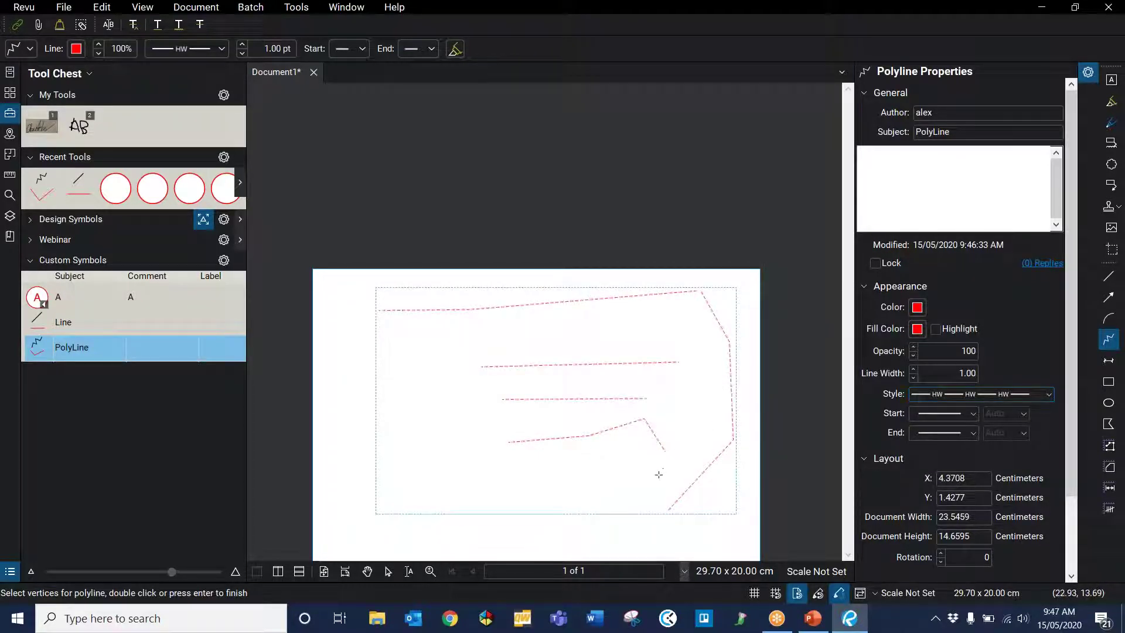
Deselect the existing polyline and start a new polyline with the Cold Water style from Water lines
{"action": "key", "text": "Escape"}
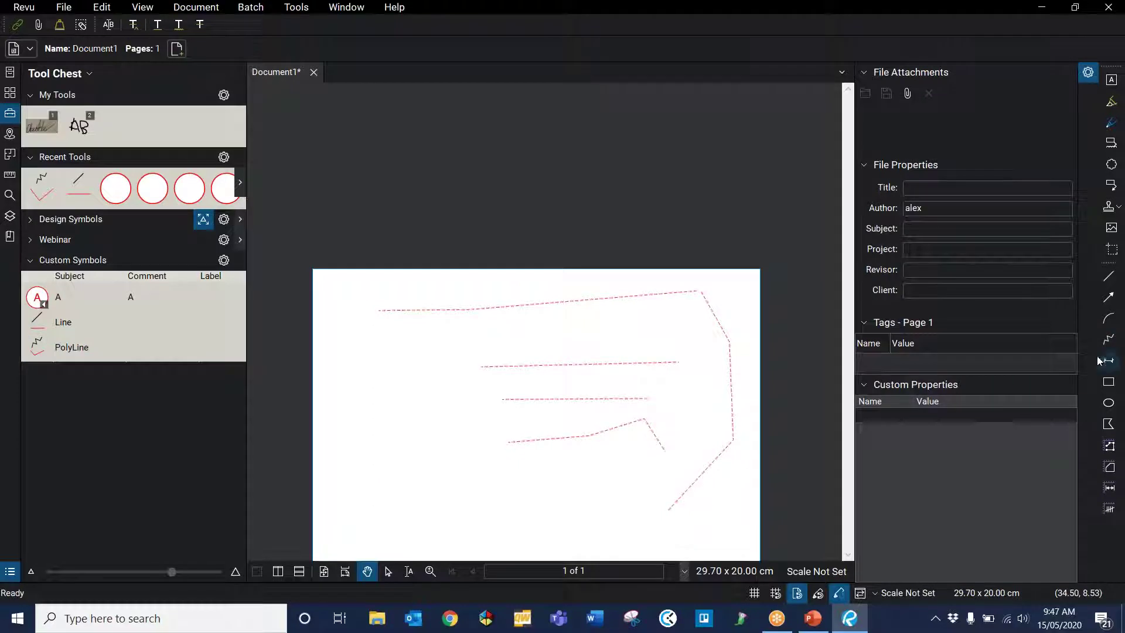
{"action": "left_click", "coordinate": [1108, 339]}
{"action": "scroll", "coordinate": [583, 480], "scroll_direction": "down", "scroll_amount": 3}
{"action": "scroll", "coordinate": [631, 334], "scroll_direction": "up", "scroll_amount": 4}
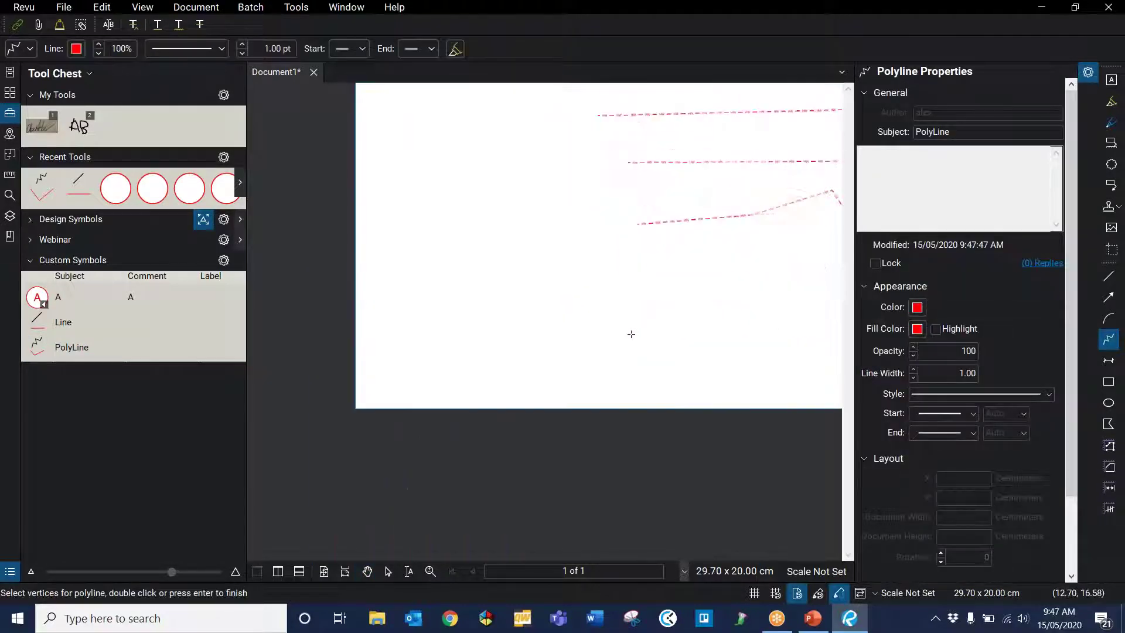
{"action": "scroll", "coordinate": [626, 318], "scroll_direction": "up", "scroll_amount": 3}
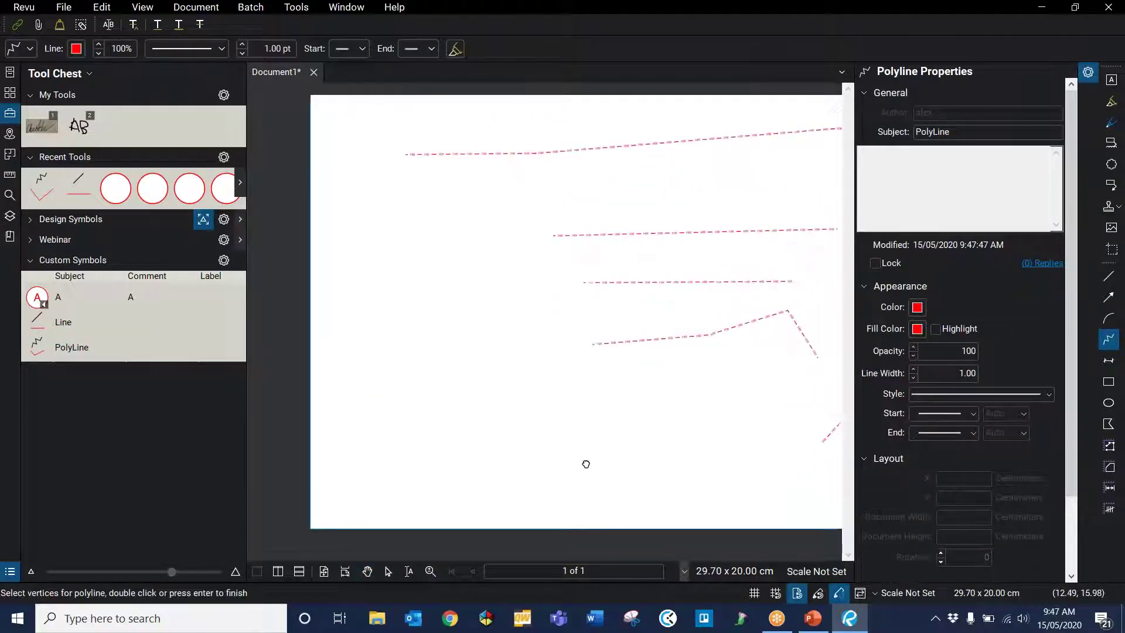
{"action": "left_click", "coordinate": [978, 395]}
{"action": "scroll", "coordinate": [1007, 333], "scroll_direction": "down", "scroll_amount": 3}
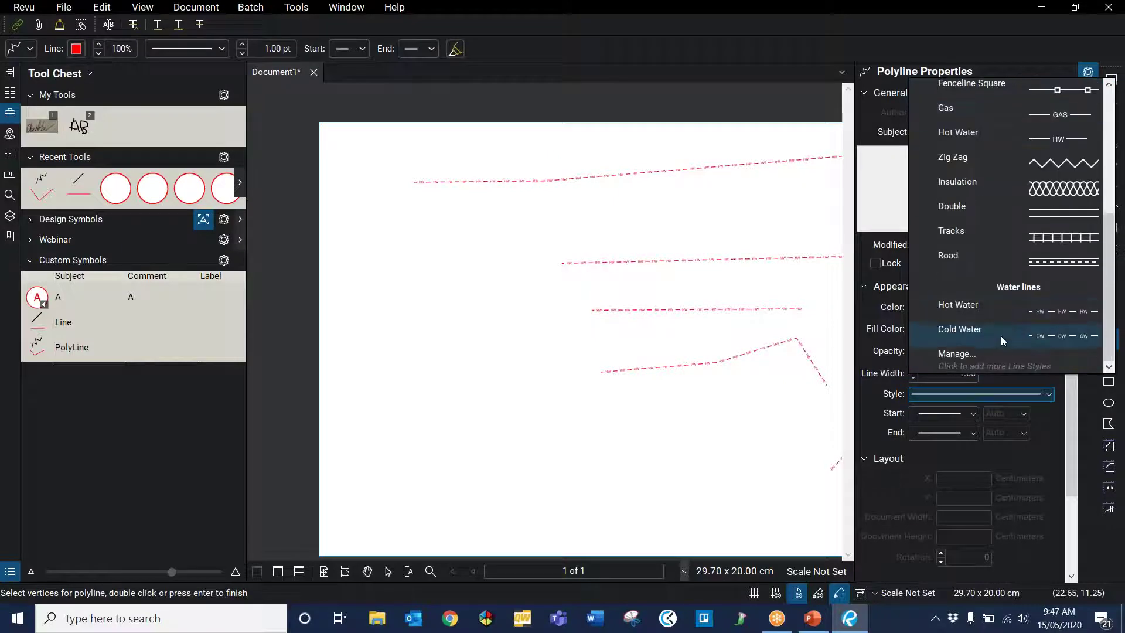
{"action": "left_click", "coordinate": [1001, 336]}
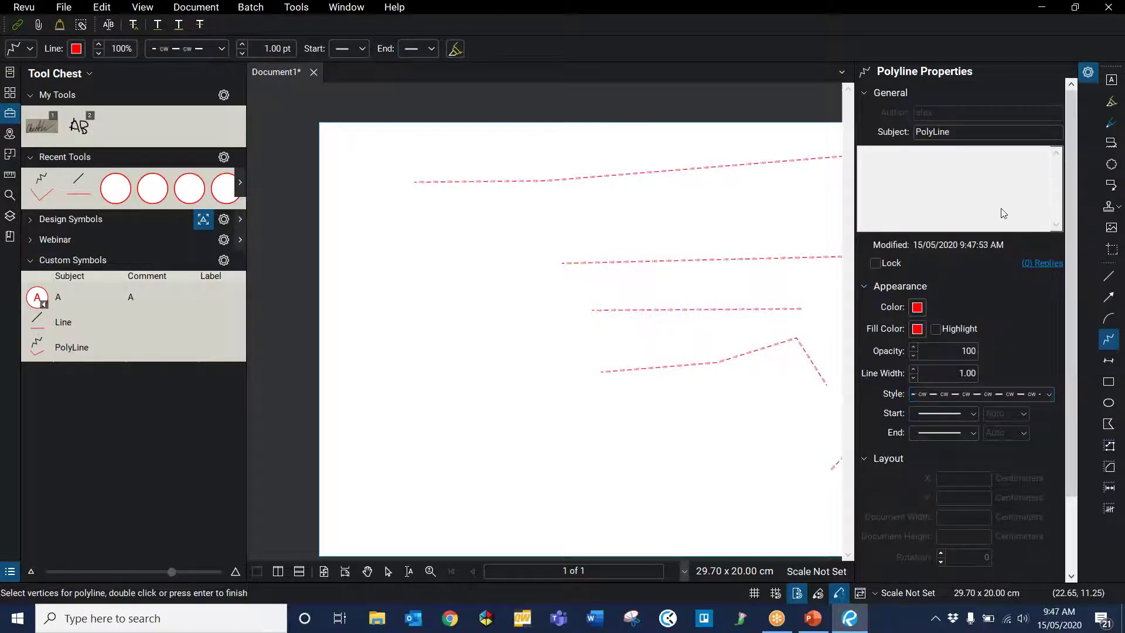
Set the new polyline's line colour to a pure blue
{"action": "left_click", "coordinate": [916, 309]}
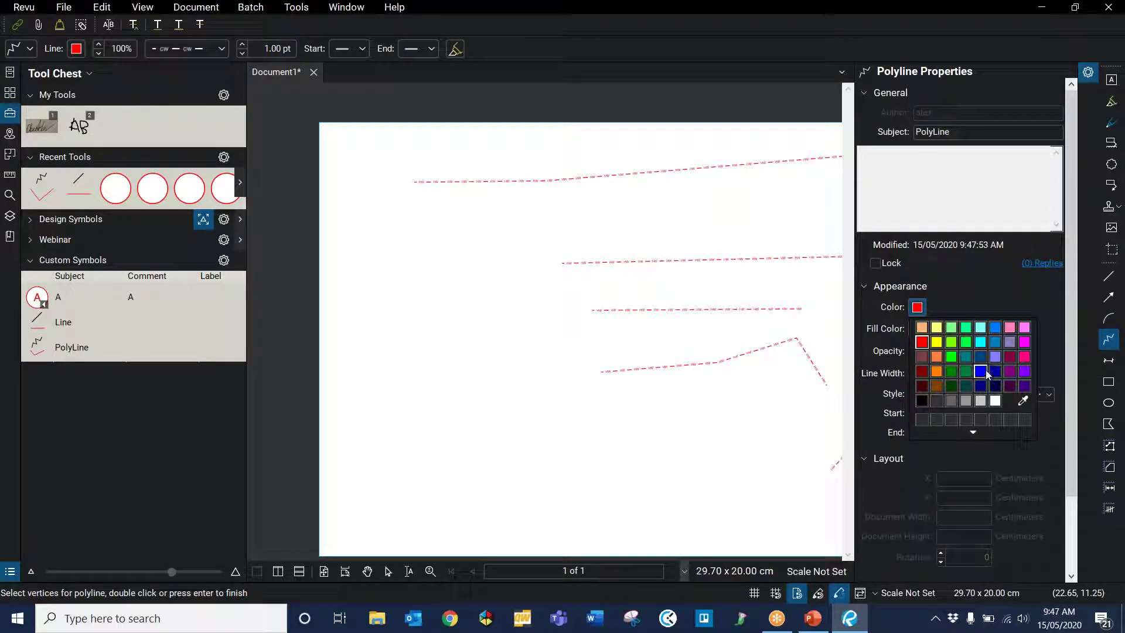
{"action": "left_click", "coordinate": [996, 327]}
{"action": "left_click", "coordinate": [917, 308]}
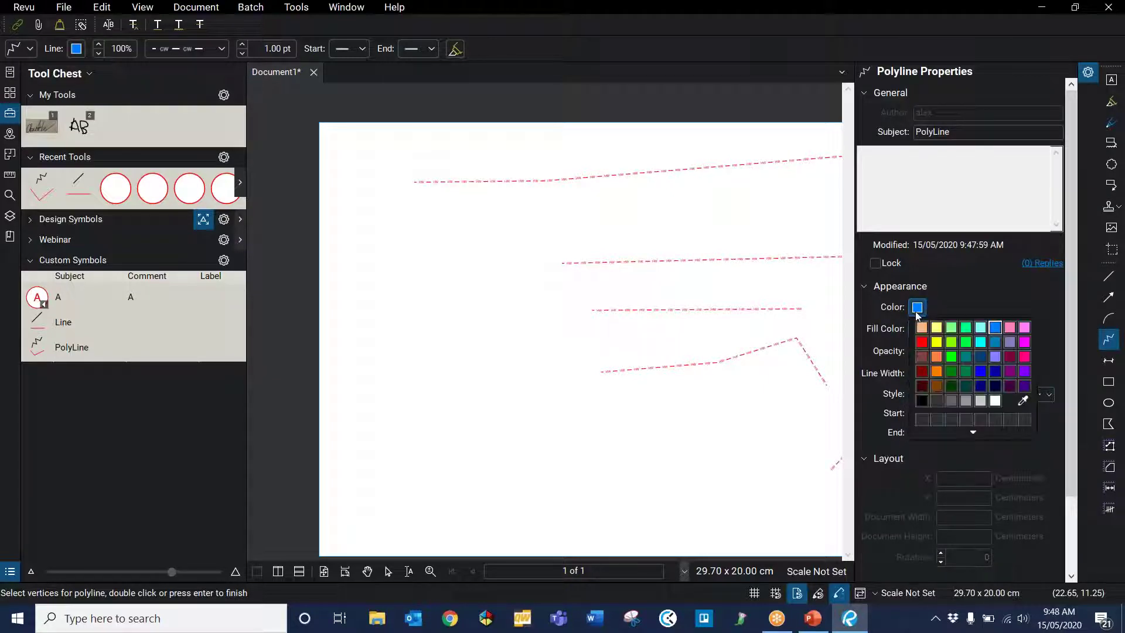
{"action": "left_click", "coordinate": [981, 371]}
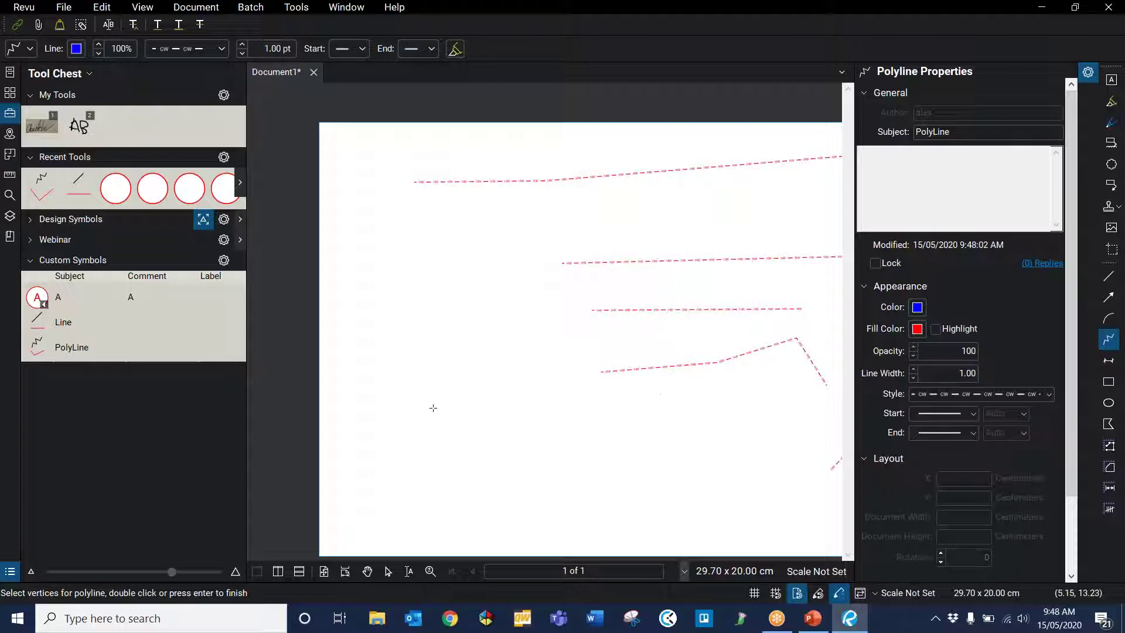
Draw a five-point polyline about 13.4 cm wide and 8.6 cm high in the empty area below the existing lines
{"action": "left_click", "coordinate": [369, 434]}
{"action": "left_click", "coordinate": [489, 471]}
{"action": "left_click", "coordinate": [658, 427]}
{"action": "left_click", "coordinate": [499, 386]}
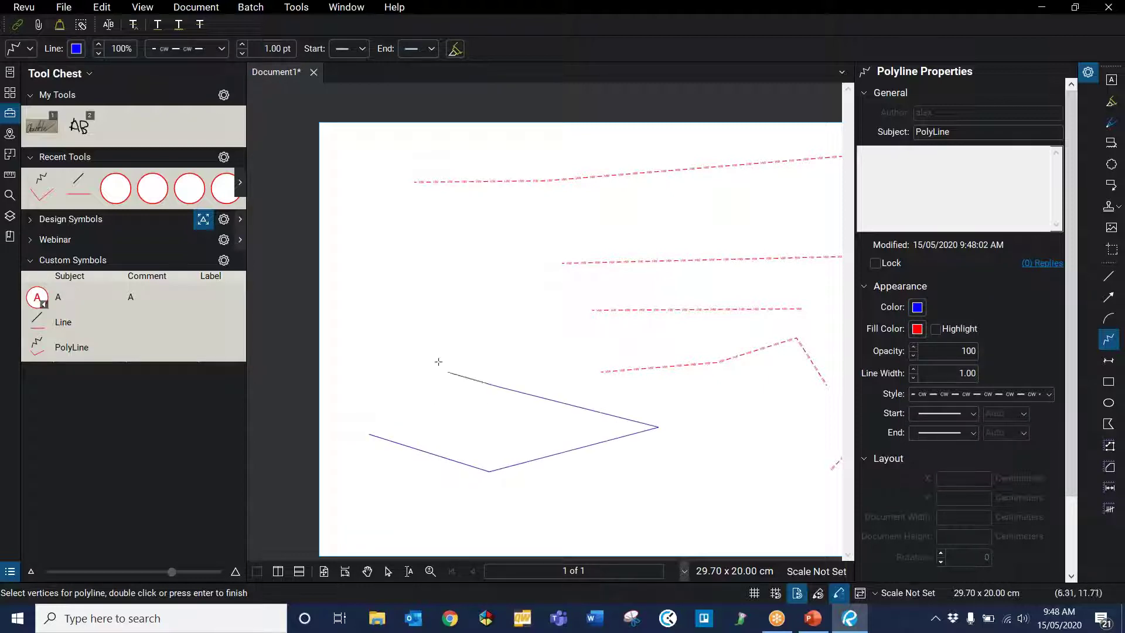
{"action": "double_click", "coordinate": [440, 283]}
{"action": "key", "text": "Escape"}
Add the blue CW polyline to the Custom Symbols tool set
{"action": "scroll", "coordinate": [463, 316], "scroll_direction": "up", "scroll_amount": 5}
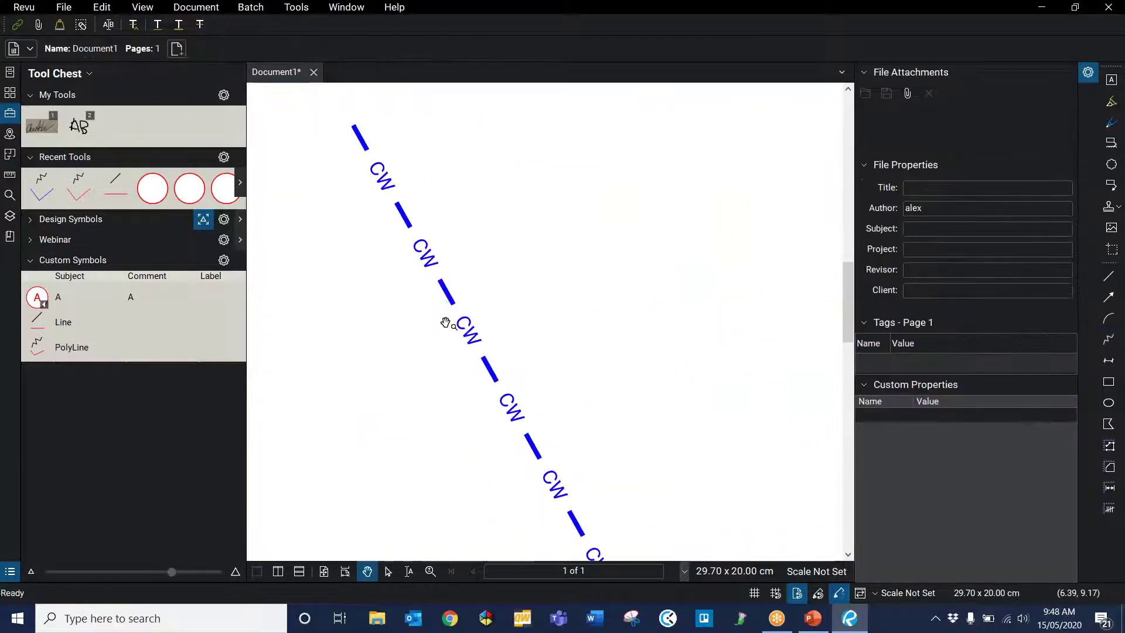
{"action": "scroll", "coordinate": [457, 316], "scroll_direction": "down", "scroll_amount": 3}
{"action": "left_click", "coordinate": [430, 313]}
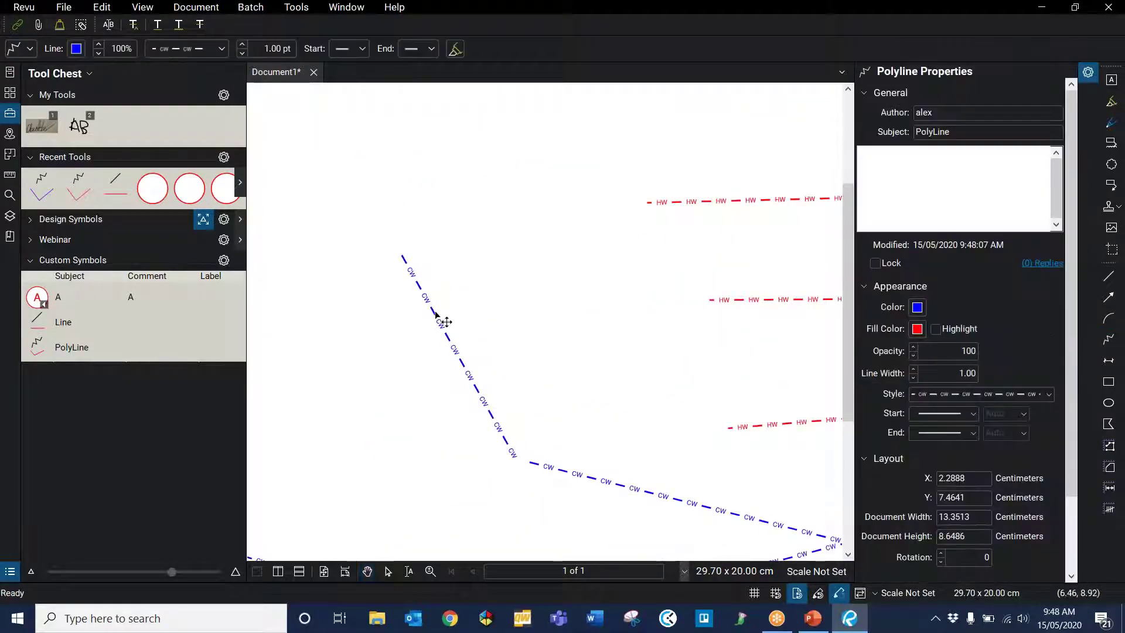
{"action": "right_click", "coordinate": [436, 317]}
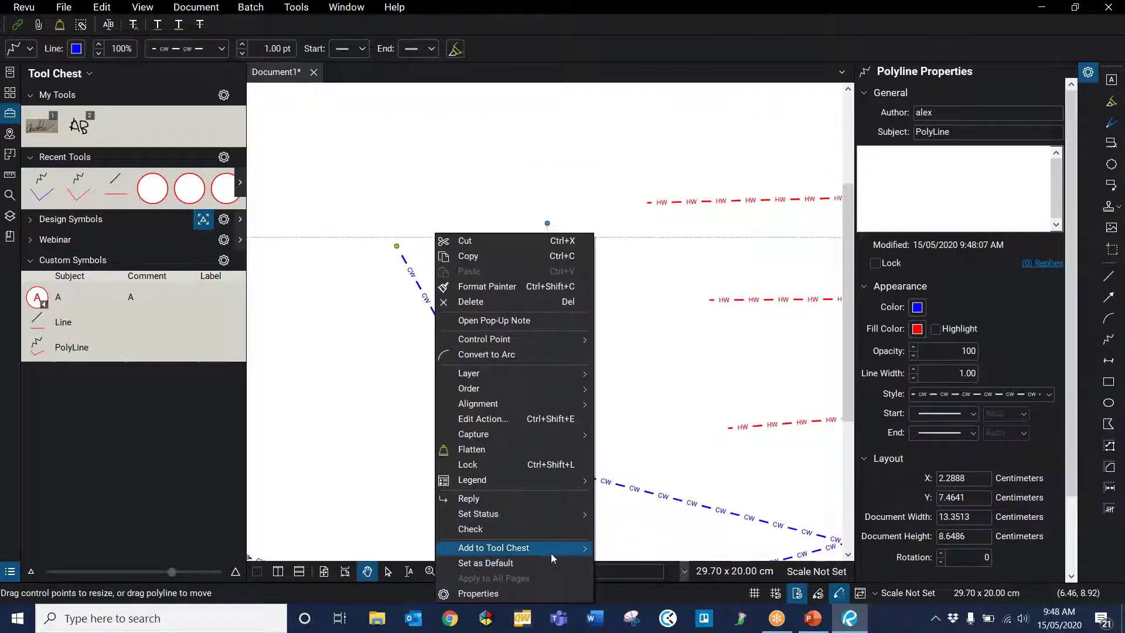
{"action": "mouse_move", "coordinate": [551, 553]}
{"action": "left_click", "coordinate": [639, 587]}
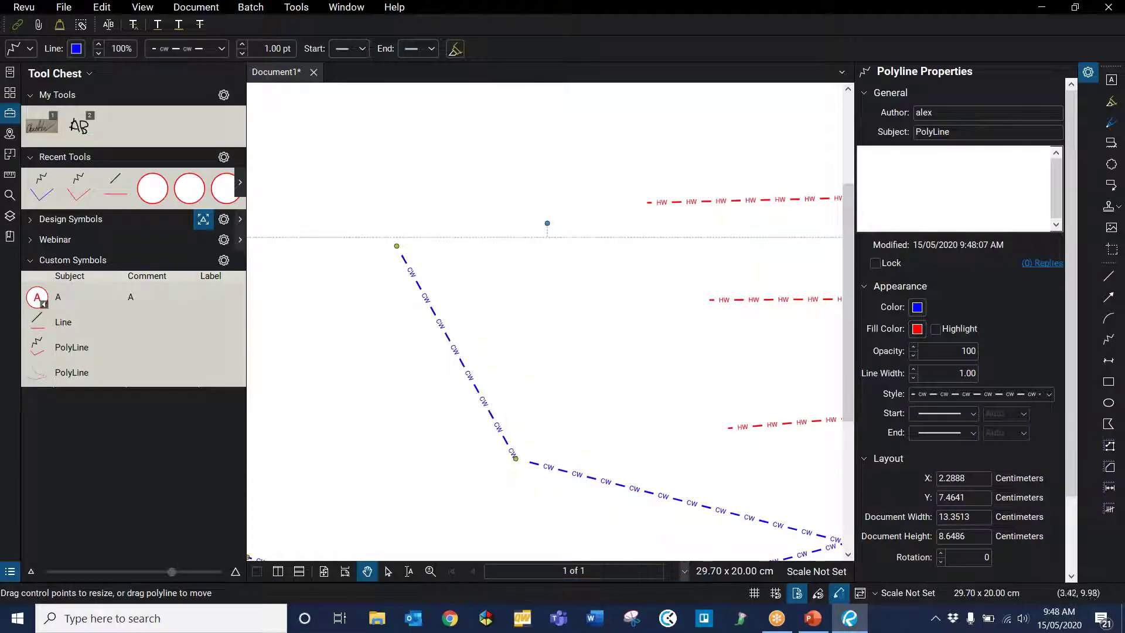
Draw a seven-point polyline about 18.6 cm wide and 7.3 cm high across the page's lower part using the blue CW polyline from Custom Symbols
{"action": "left_click", "coordinate": [34, 378]}
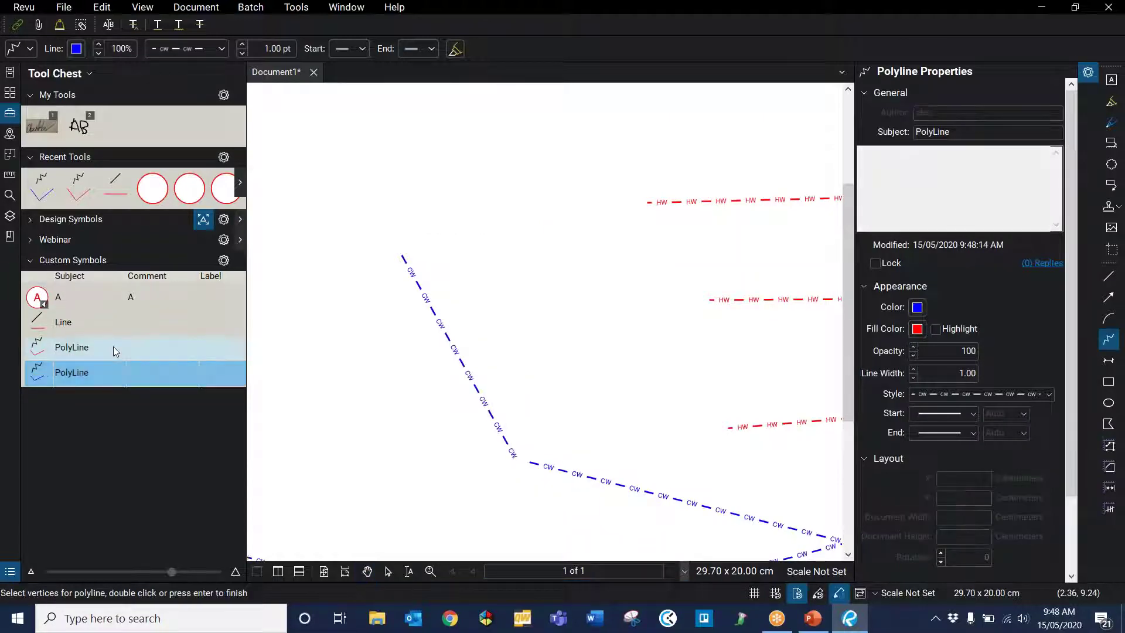
{"action": "scroll", "coordinate": [636, 215], "scroll_direction": "down", "scroll_amount": 5}
{"action": "scroll", "coordinate": [636, 215], "scroll_direction": "down", "scroll_amount": 3}
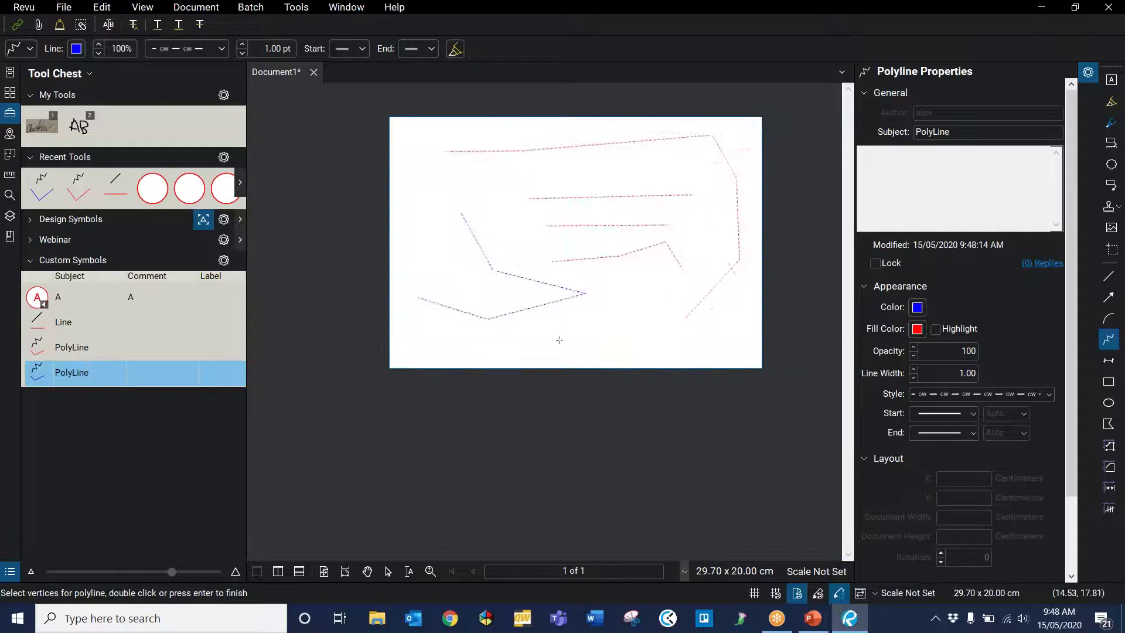
{"action": "left_click", "coordinate": [461, 340]}
{"action": "left_click", "coordinate": [547, 343]}
{"action": "left_click", "coordinate": [625, 291]}
{"action": "left_click", "coordinate": [637, 321]}
{"action": "left_click", "coordinate": [694, 345]}
{"action": "left_click", "coordinate": [694, 306]}
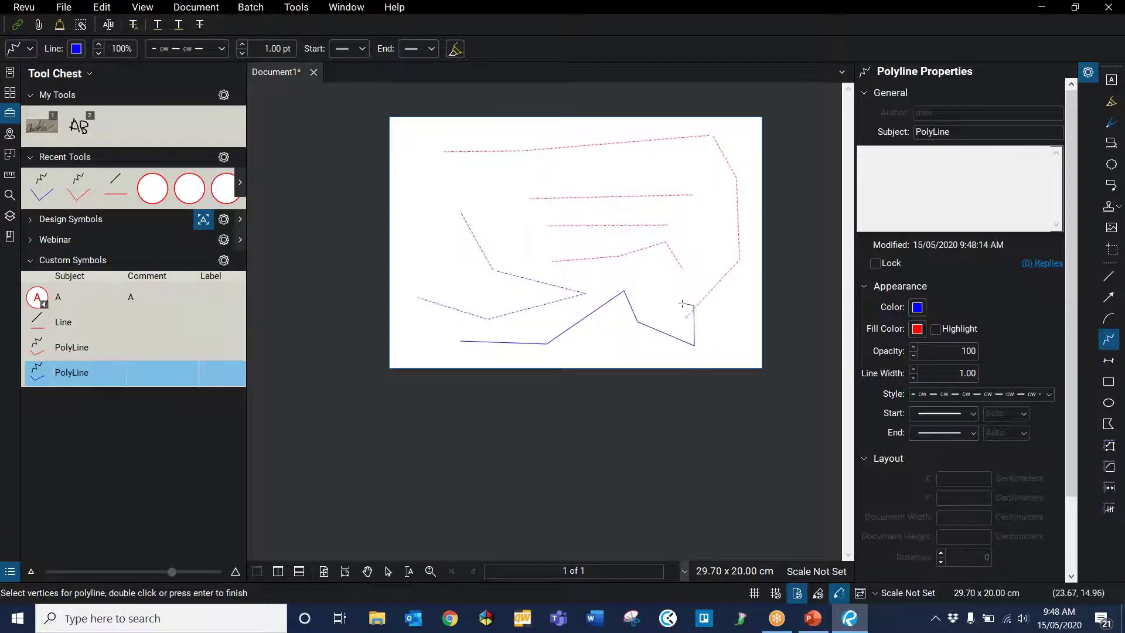
{"action": "double_click", "coordinate": [615, 255]}
{"action": "scroll", "coordinate": [582, 291], "scroll_direction": "up", "scroll_amount": 2}
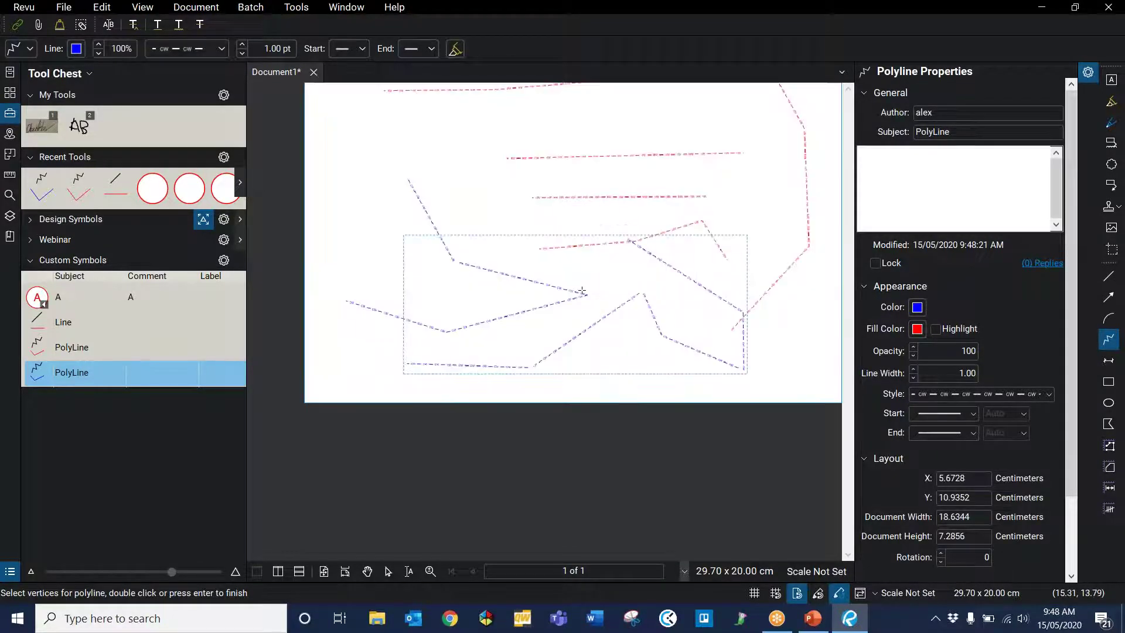
{"action": "scroll", "coordinate": [582, 292], "scroll_direction": "up", "scroll_amount": 2}
{"action": "scroll", "coordinate": [550, 270], "scroll_direction": "down", "scroll_amount": 1}
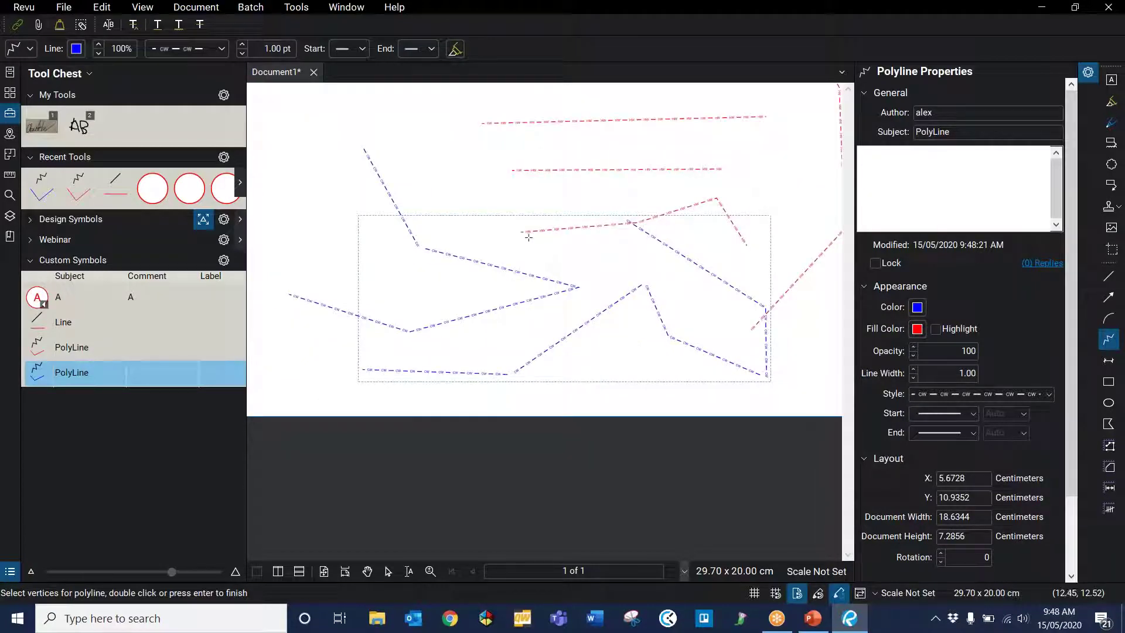
Review the line styles available for the new polyline in the Standard, Advanced and Water lines sets without choosing another one
{"action": "left_click", "coordinate": [991, 397]}
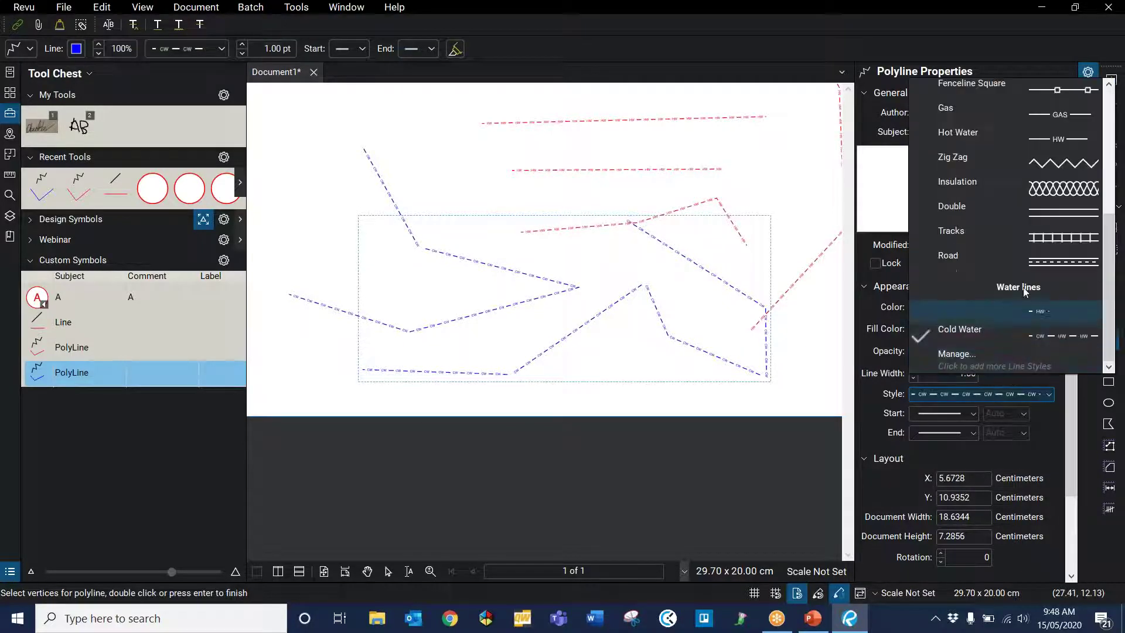
{"action": "scroll", "coordinate": [1020, 235], "scroll_direction": "up", "scroll_amount": 5}
{"action": "scroll", "coordinate": [1032, 167], "scroll_direction": "up", "scroll_amount": 2}
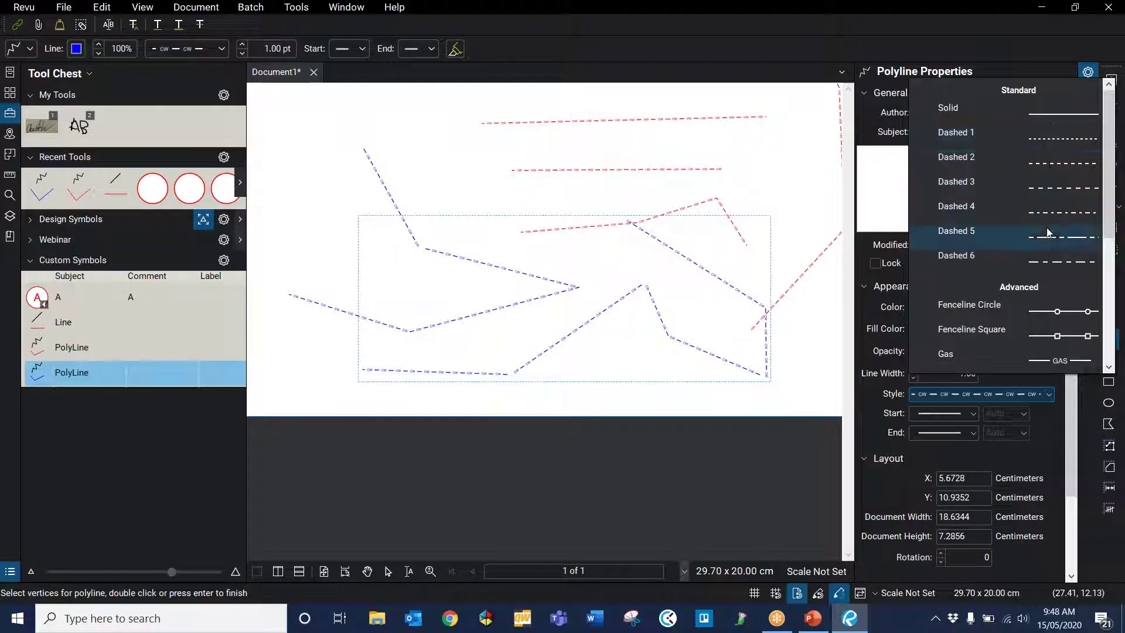
{"action": "scroll", "coordinate": [1031, 235], "scroll_direction": "down", "scroll_amount": 3}
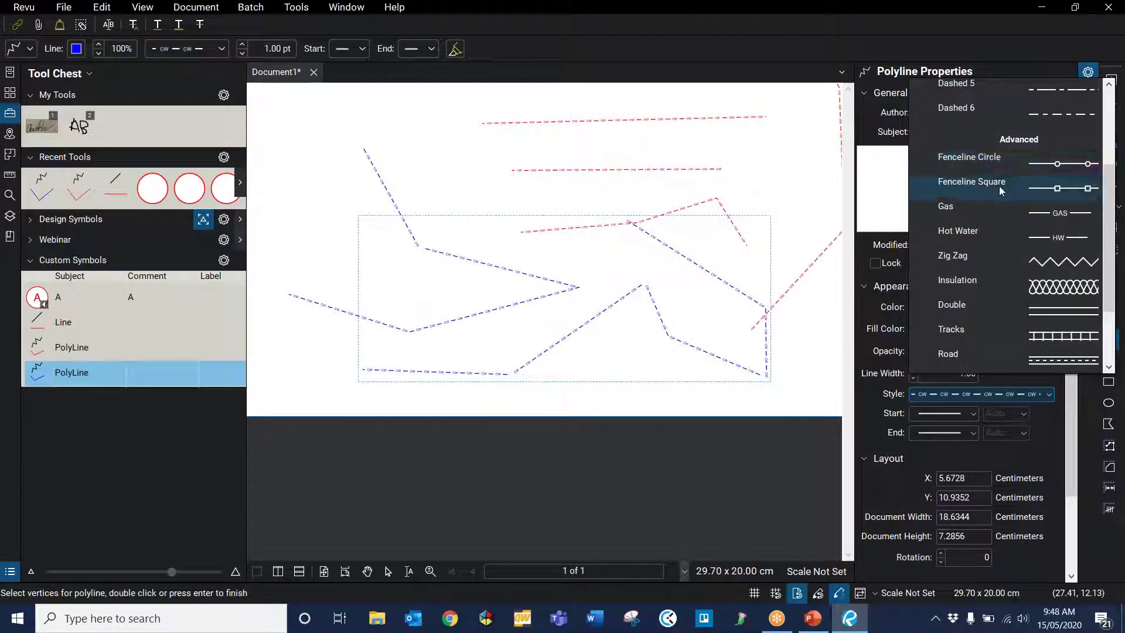
{"action": "scroll", "coordinate": [996, 185], "scroll_direction": "down", "scroll_amount": 1}
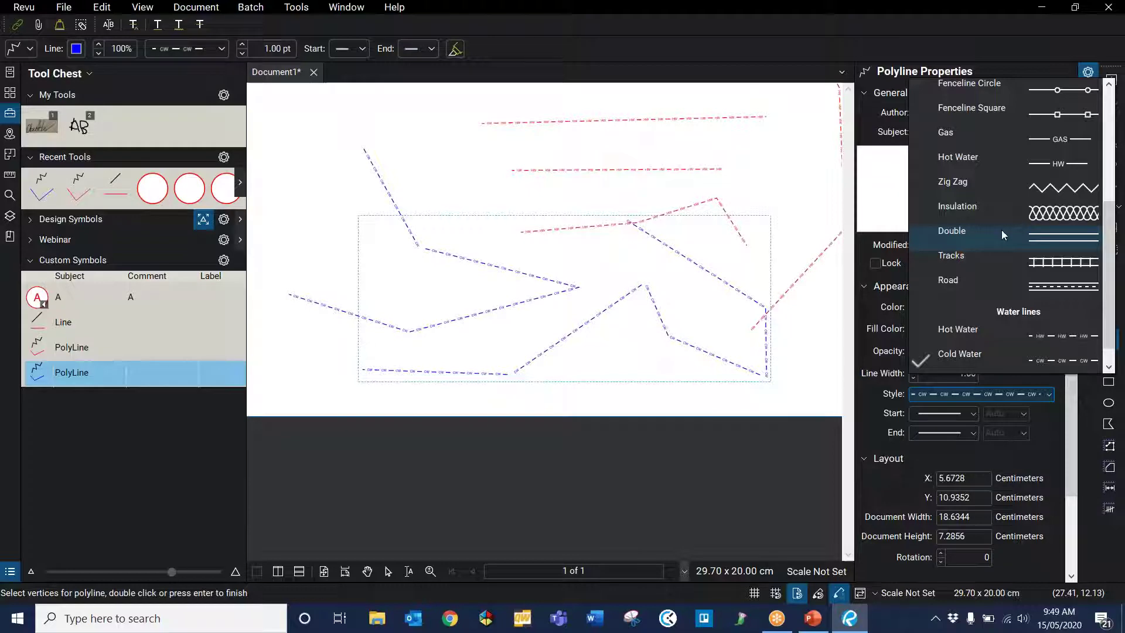
{"action": "left_click", "coordinate": [712, 54]}
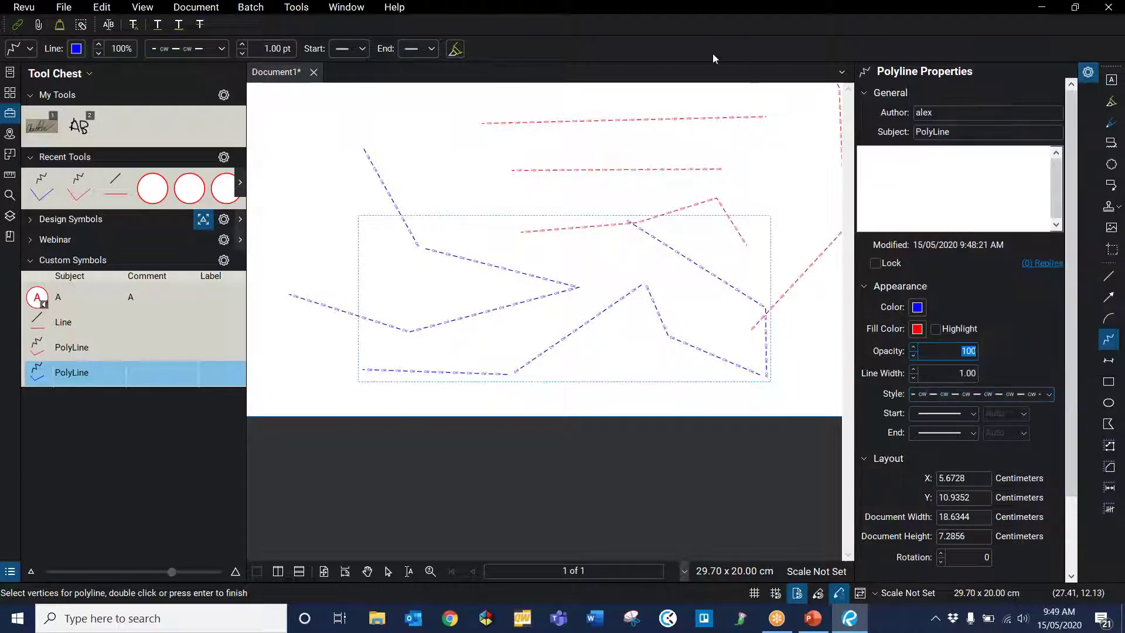
Switch to the Week5 presentation in PowerPoint to show its closing Questions slide
{"action": "scroll", "coordinate": [630, 168], "scroll_direction": "down", "scroll_amount": 3}
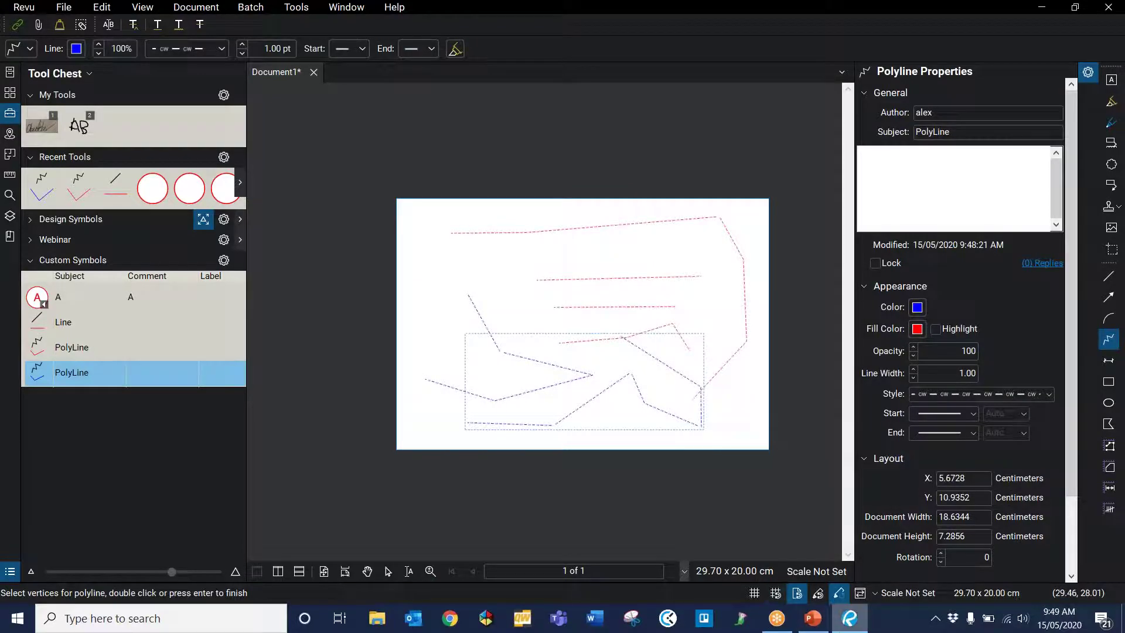
{"action": "left_click", "coordinate": [820, 626]}
{"action": "scroll", "coordinate": [408, 347], "scroll_direction": "down", "scroll_amount": 1}
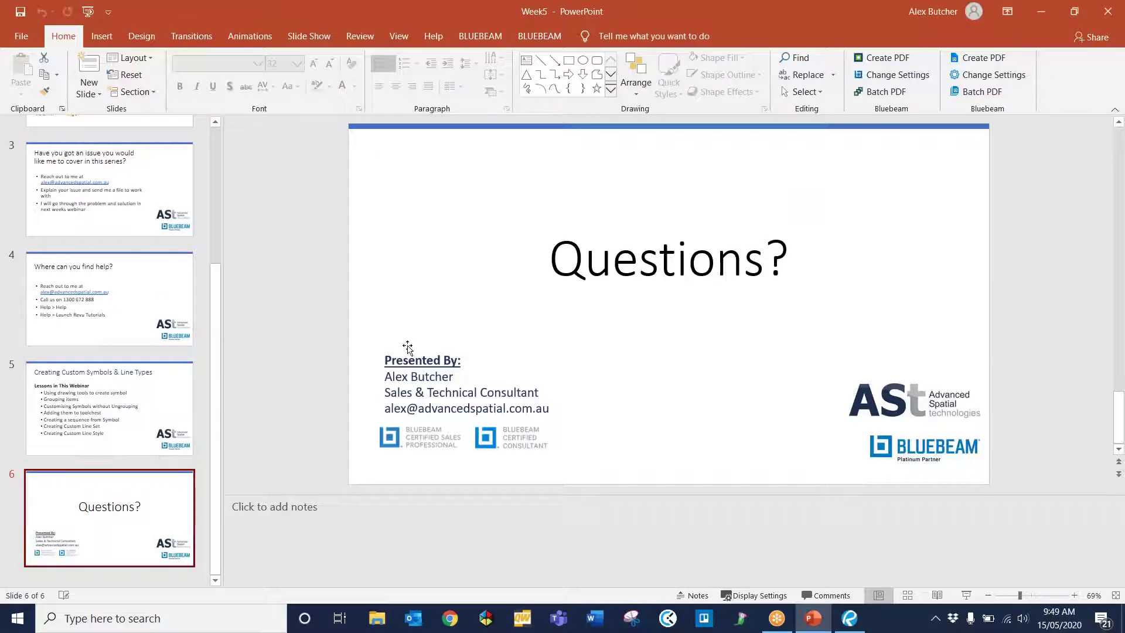